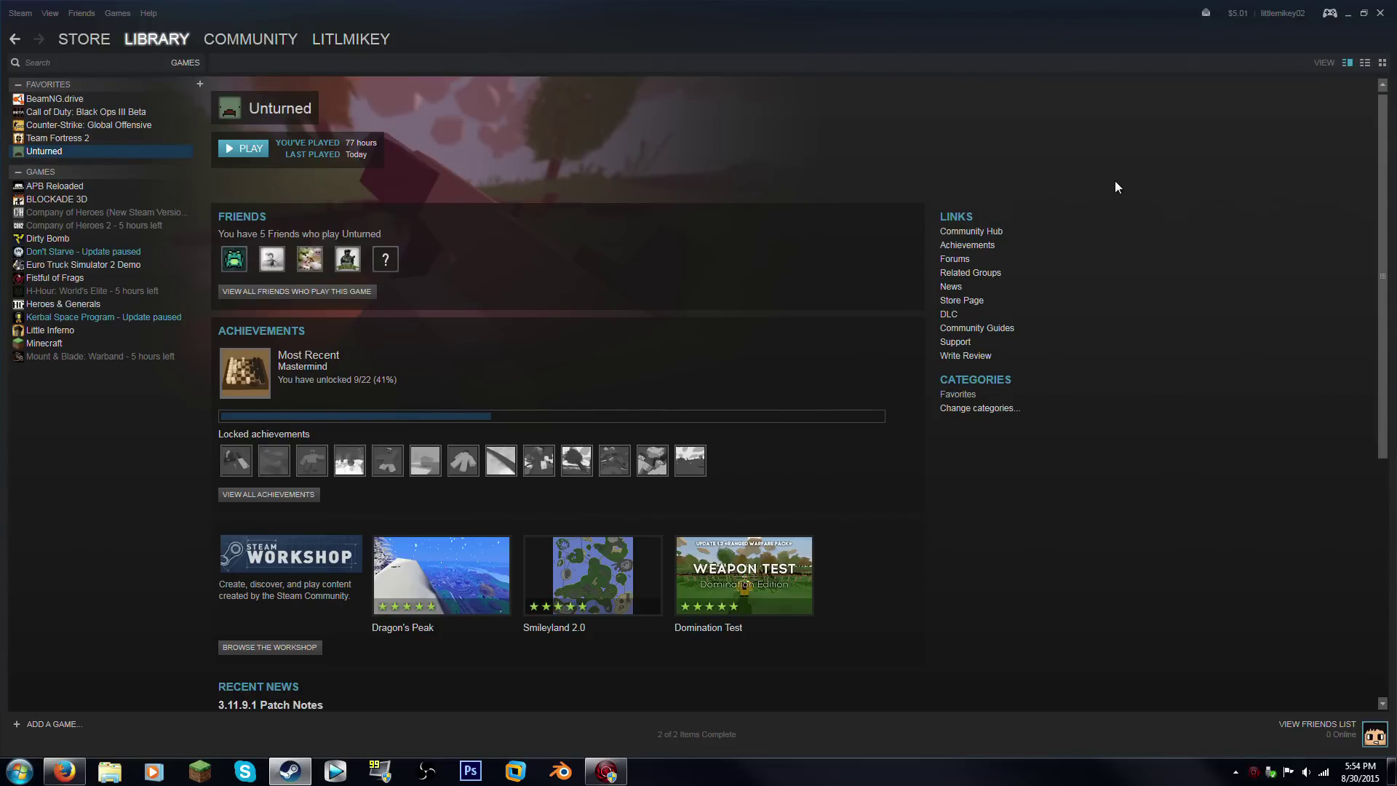
Browse Unturned's local files and open the Servers\LitlMikeyServer\Server folder
{"action": "right_click", "coordinate": [50, 153]}
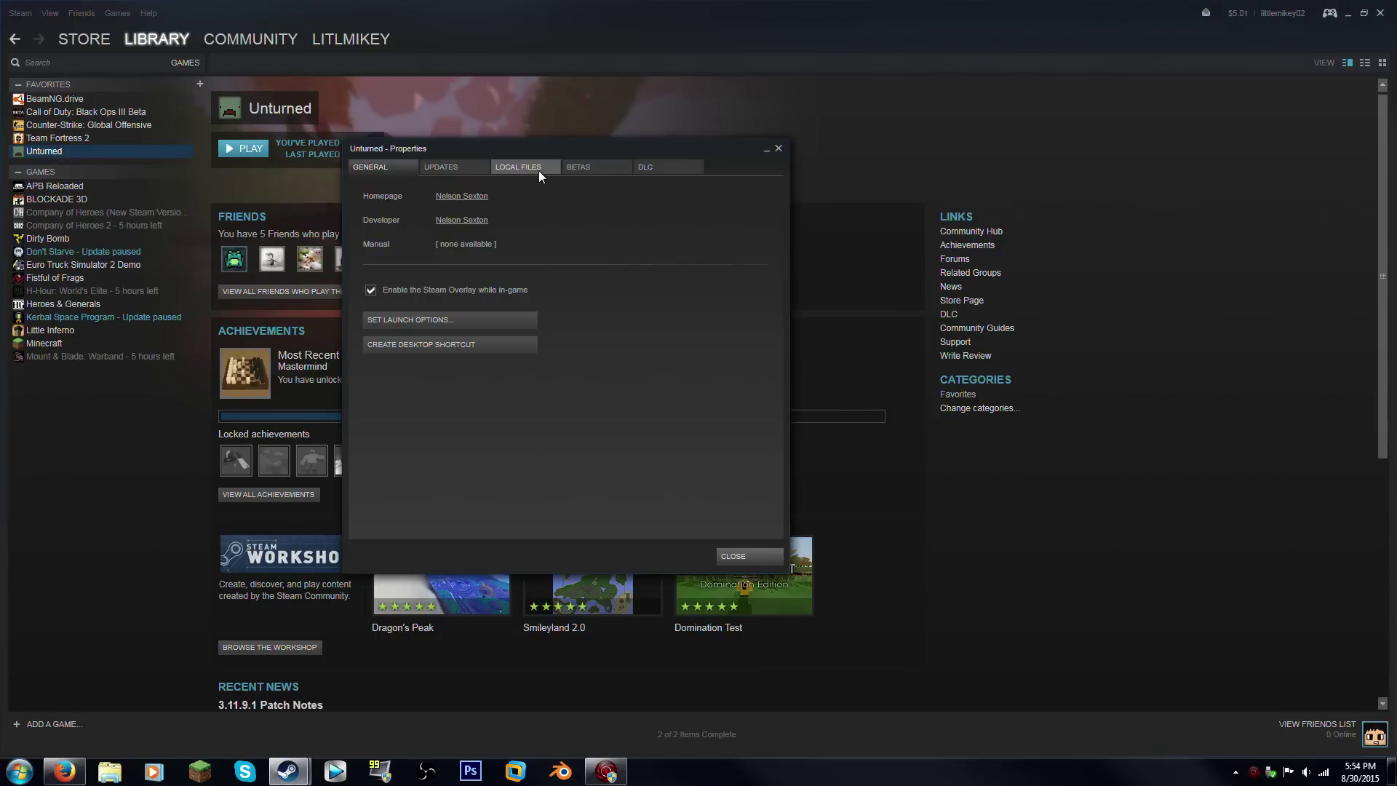
{"action": "left_click", "coordinate": [538, 169]}
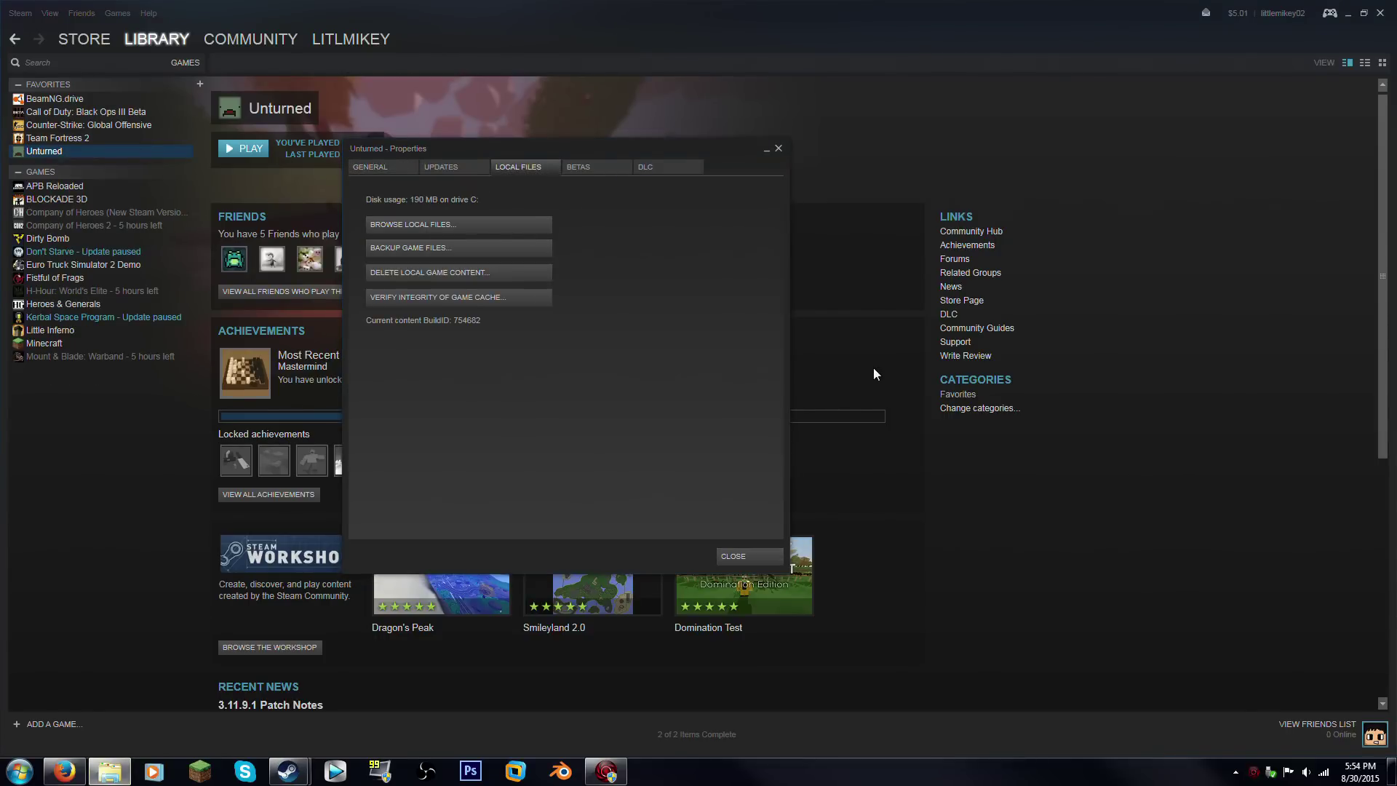
{"action": "left_click_drag", "start_coordinate": [1337, 129], "coordinate": [420, 108]}
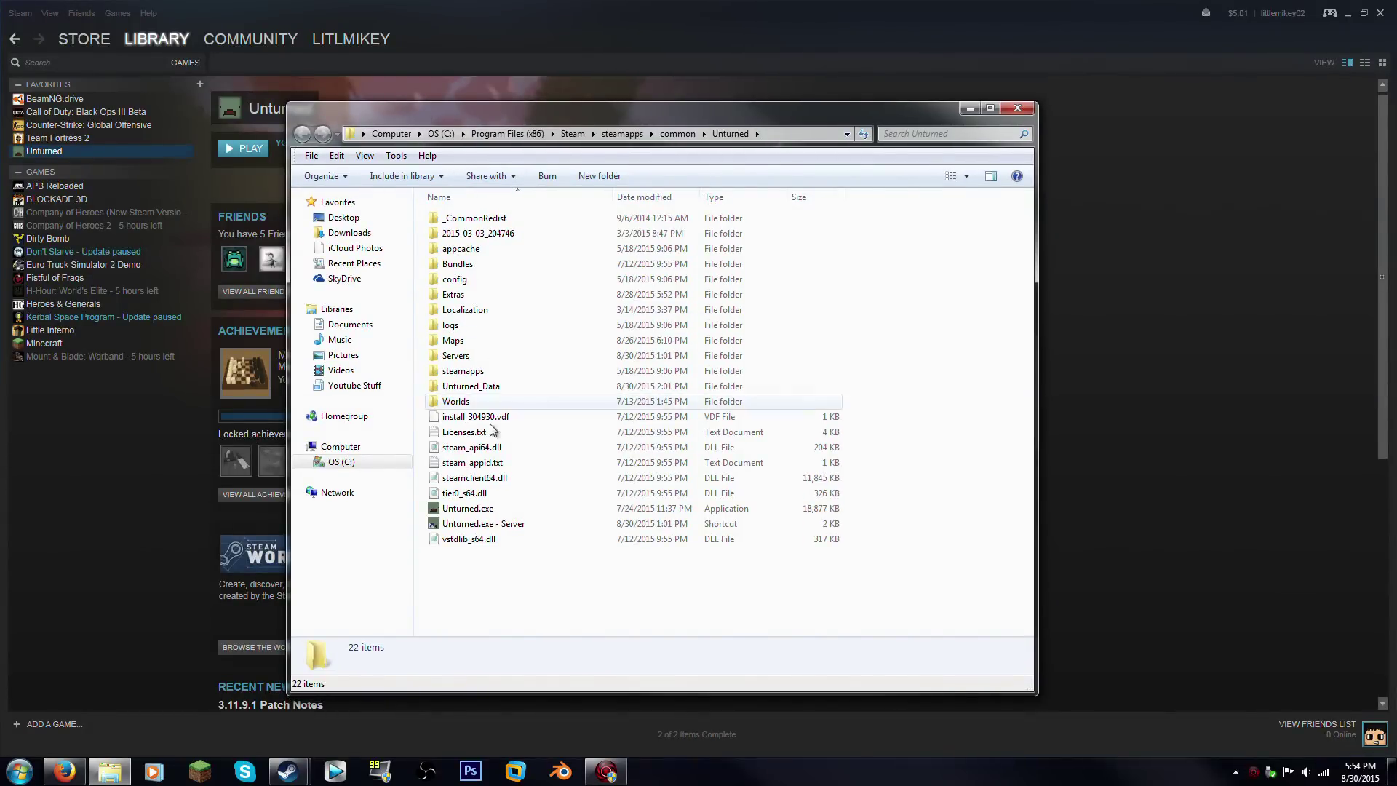
{"action": "double_click", "coordinate": [491, 355]}
{"action": "left_click", "coordinate": [504, 218]}
{"action": "double_click", "coordinate": [504, 218]}
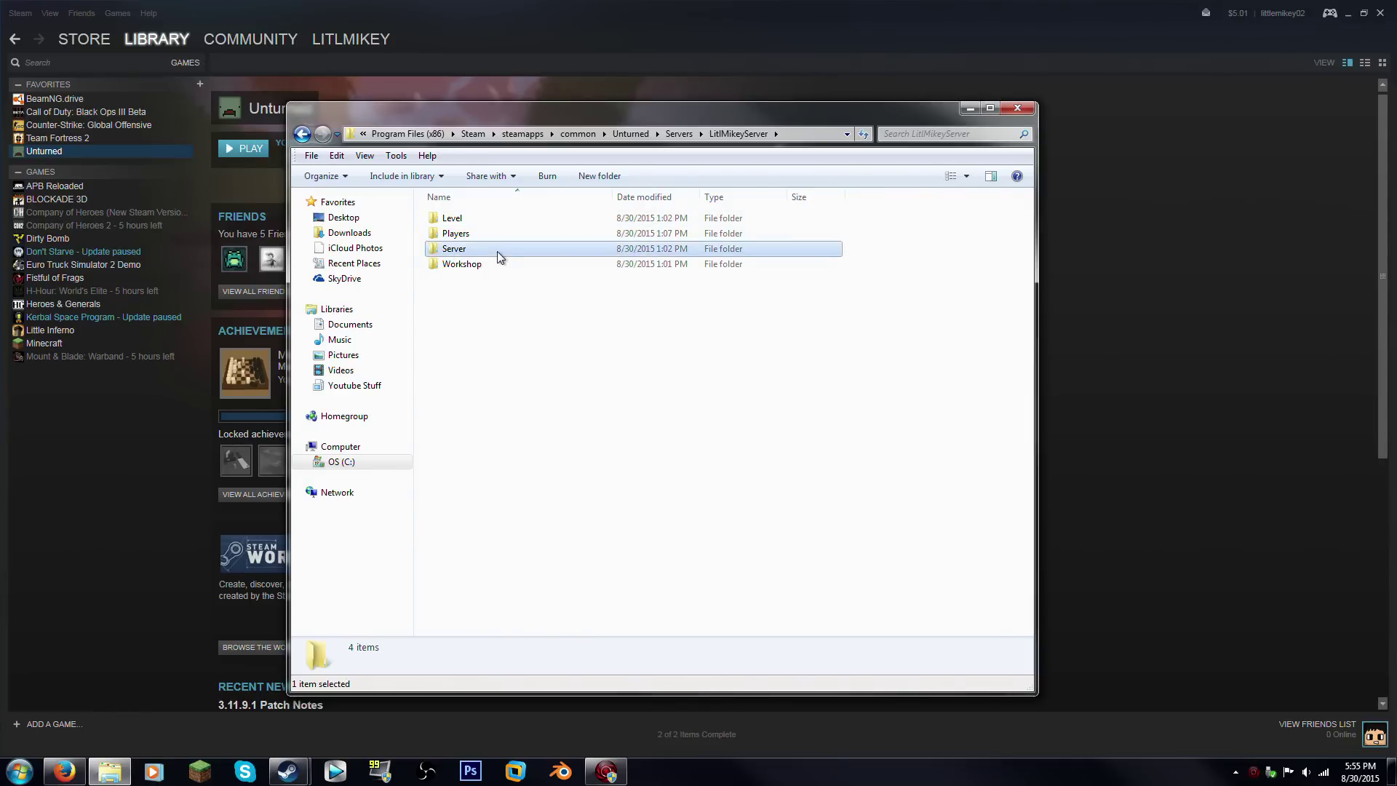
{"action": "double_click", "coordinate": [496, 251]}
Open Commands.dat in Notepad, confirm it sets port 27015, then close it
{"action": "left_click", "coordinate": [495, 250]}
{"action": "double_click", "coordinate": [495, 250]}
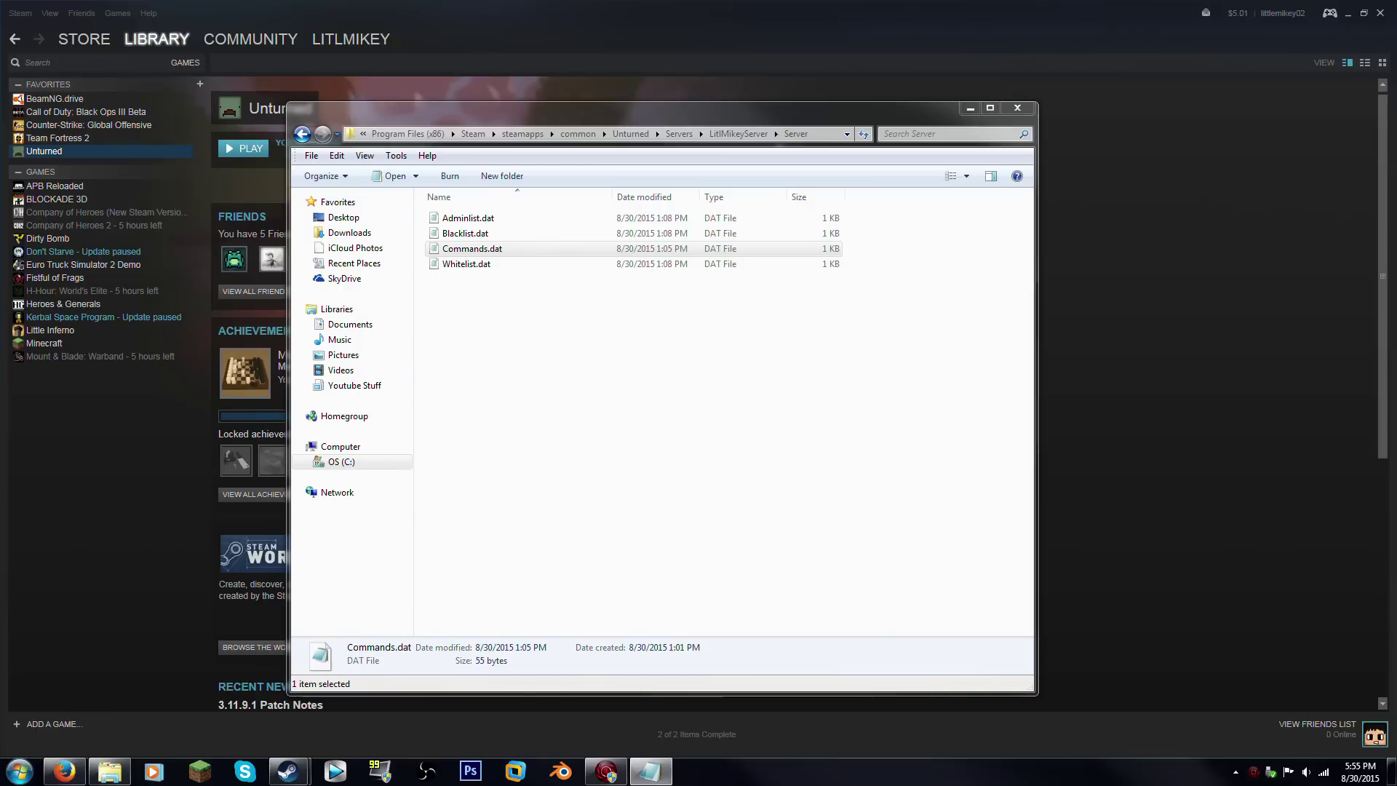
{"action": "left_click_drag", "start_coordinate": [957, 145], "coordinate": [424, 260]}
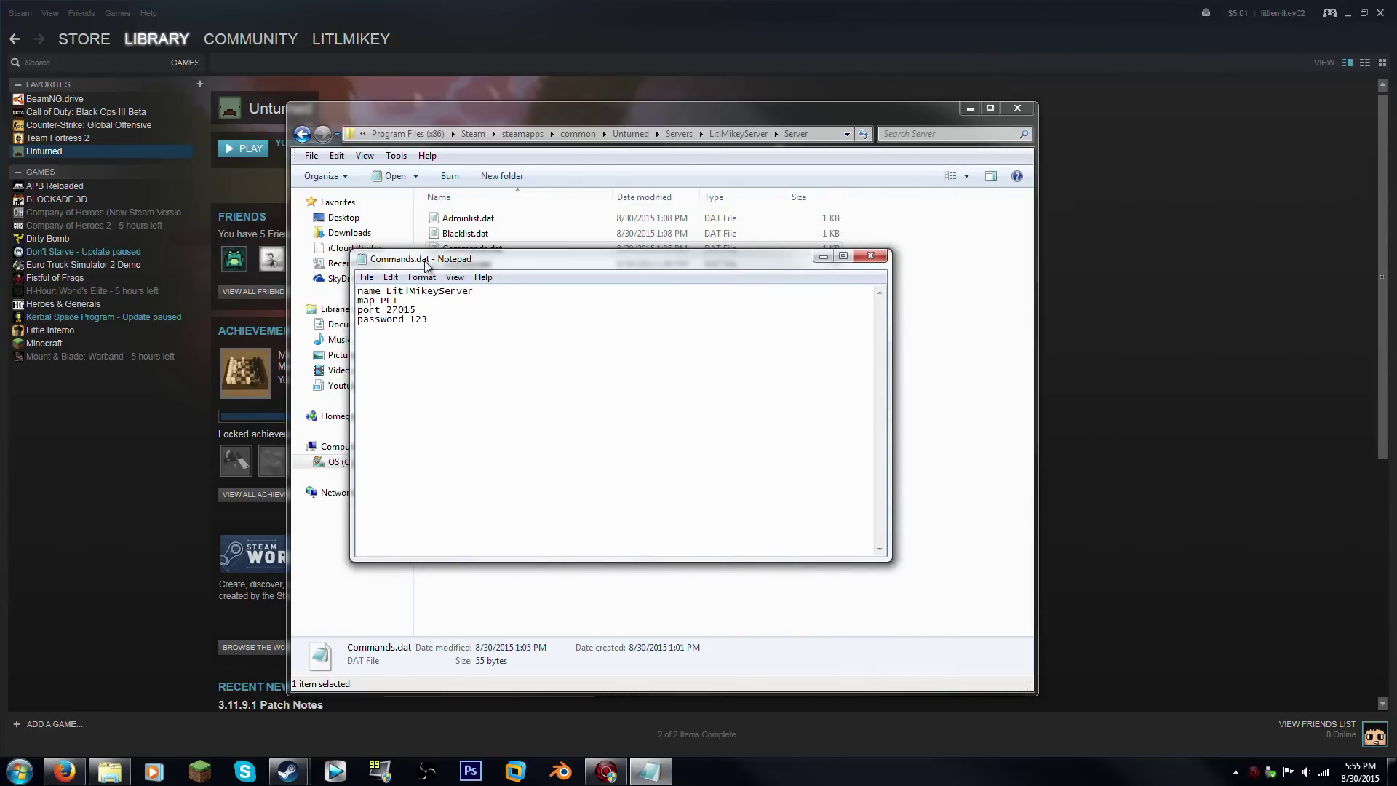
{"action": "left_click", "coordinate": [419, 307]}
{"action": "mouse_move", "coordinate": [419, 307]}
{"action": "left_mouse_down"}
{"action": "mouse_move", "coordinate": [377, 311]}
{"action": "mouse_move", "coordinate": [487, 331]}
{"action": "mouse_move", "coordinate": [358, 291]}
{"action": "mouse_move", "coordinate": [422, 293]}
{"action": "mouse_move", "coordinate": [384, 310]}
{"action": "mouse_move", "coordinate": [419, 310]}
{"action": "left_mouse_up"}
{"action": "left_click", "coordinate": [875, 257]}
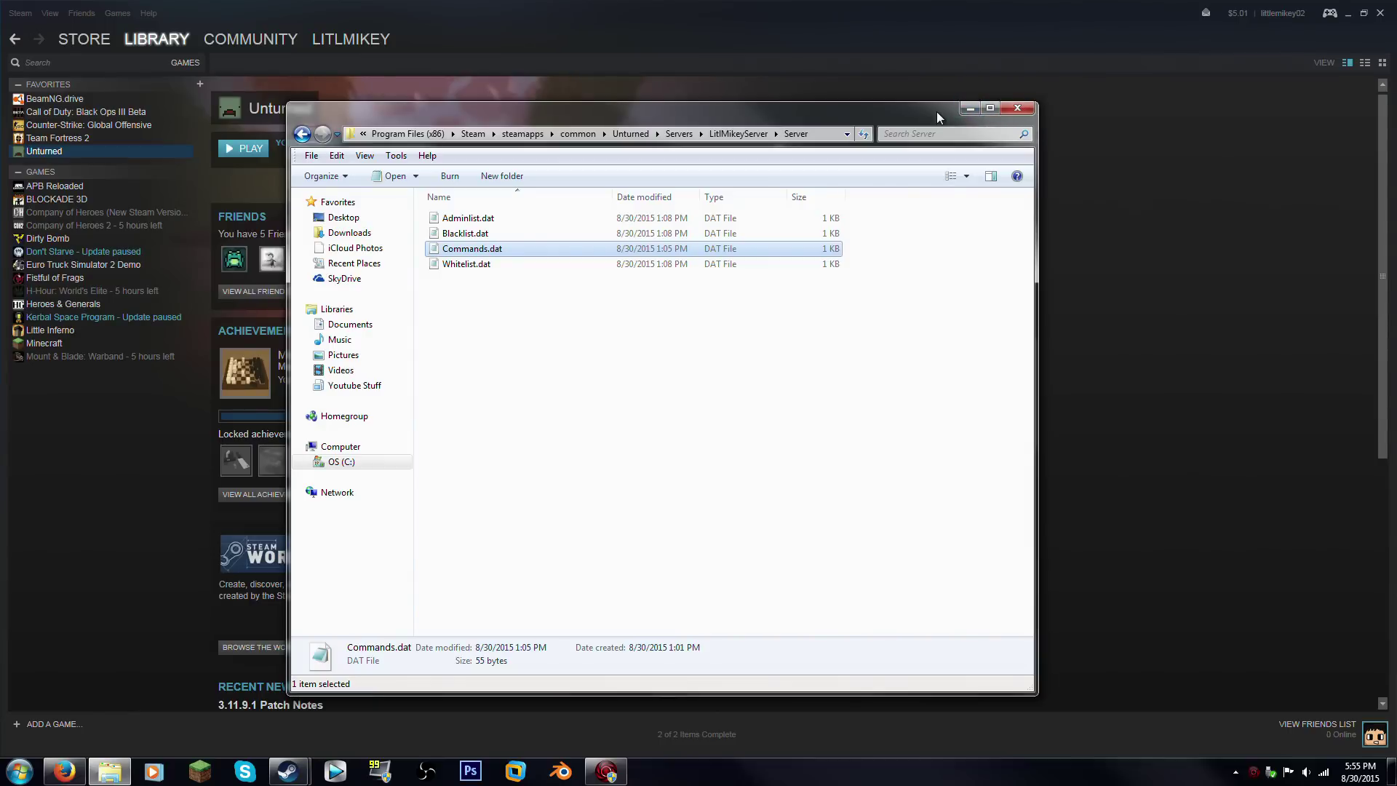
Close the server folder window and Unturned properties, and minimize Steam
{"action": "left_click", "coordinate": [1024, 109]}
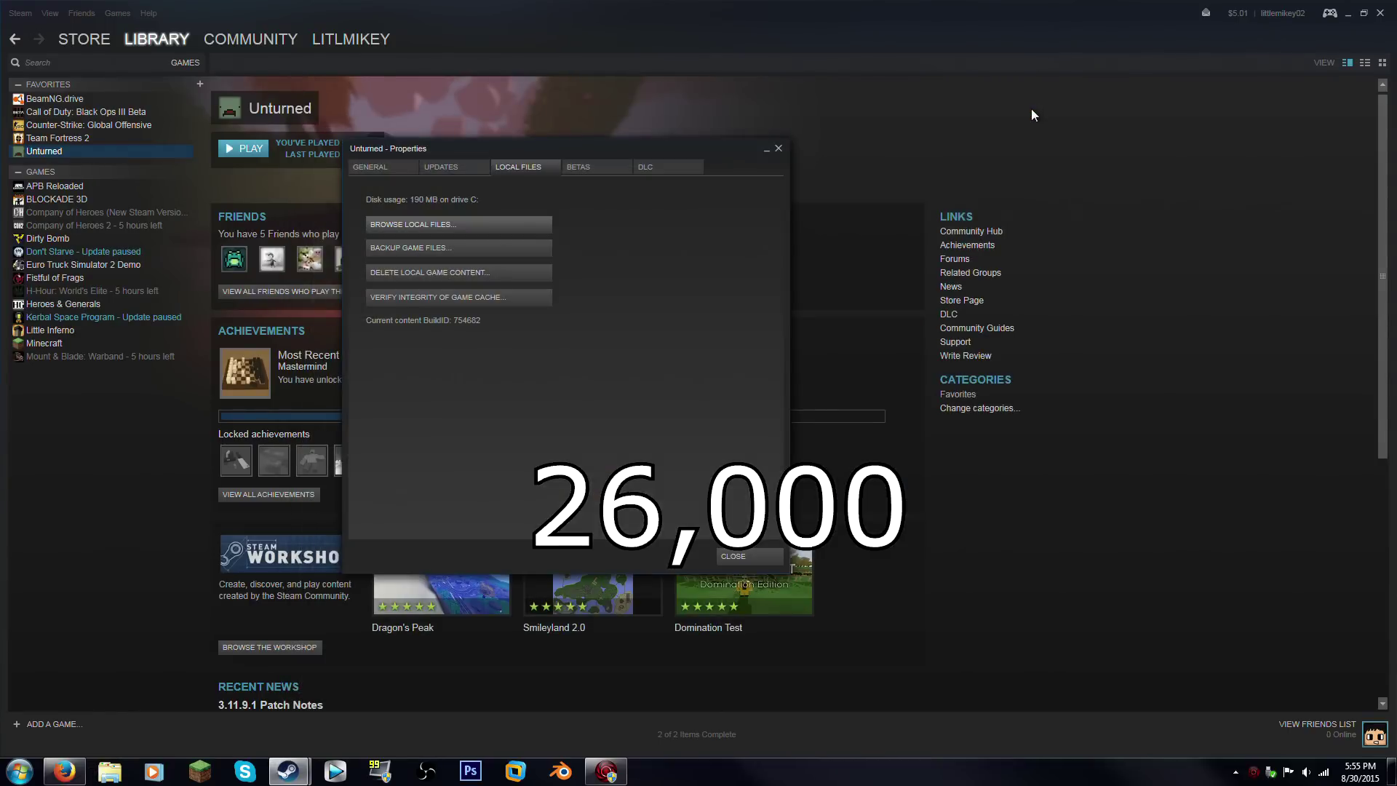
{"action": "left_click", "coordinate": [778, 149]}
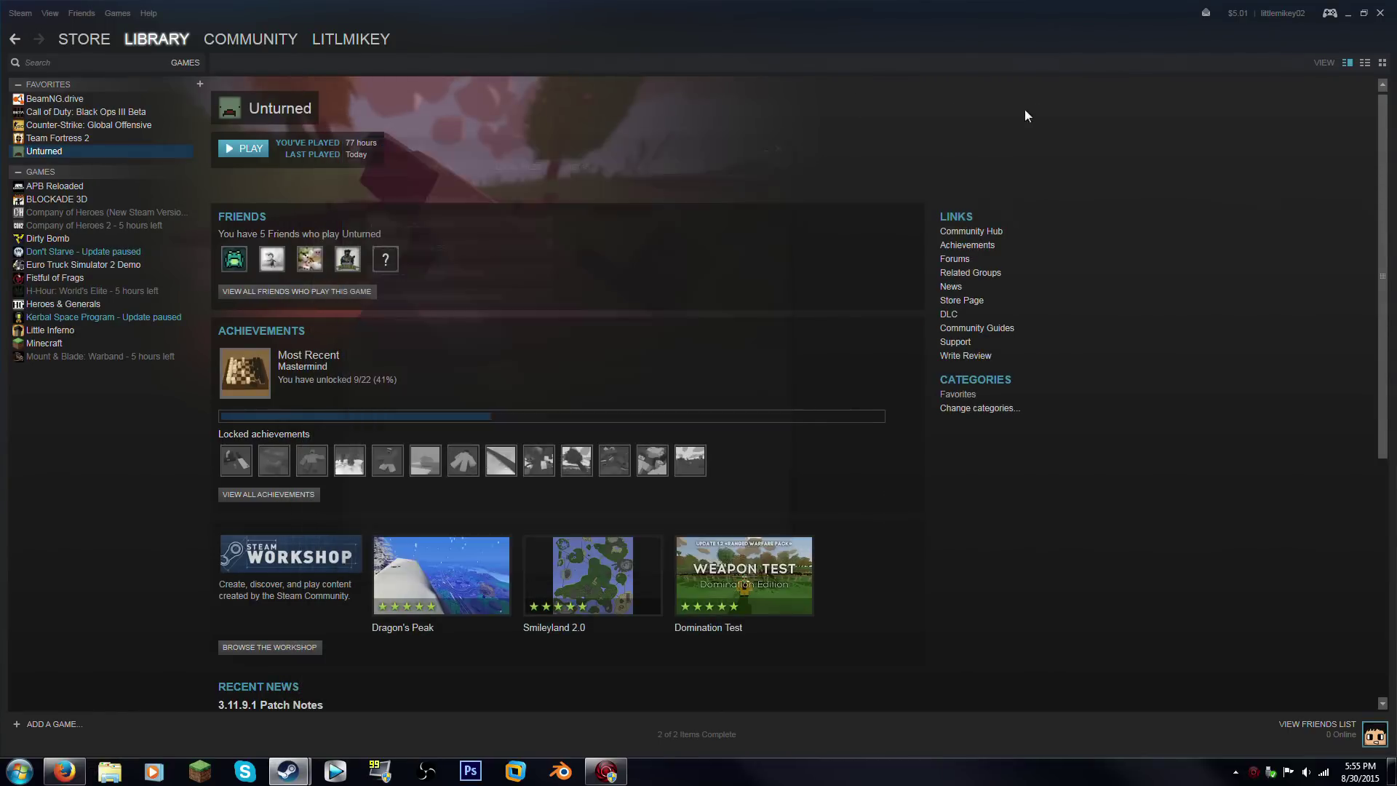
{"action": "left_click", "coordinate": [1346, 15]}
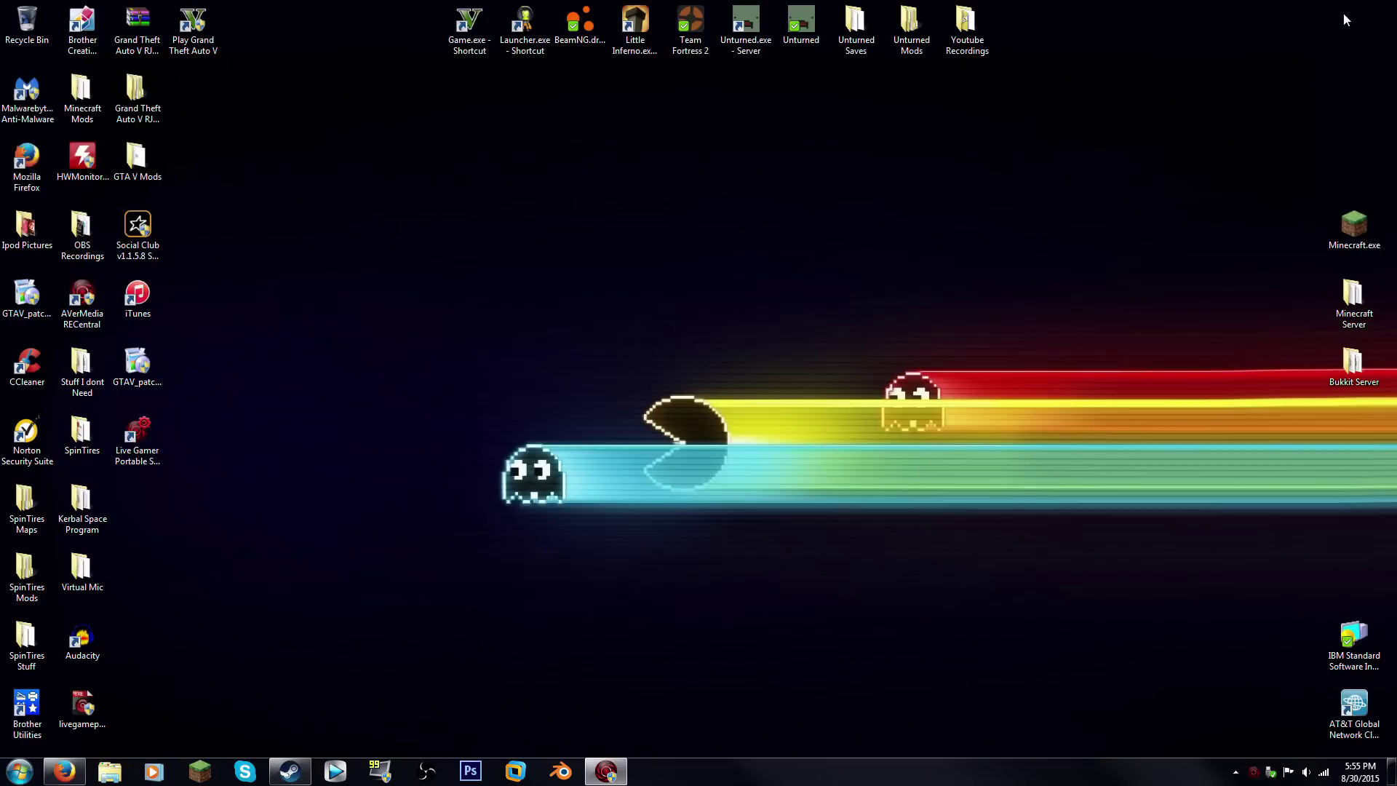
Launch Firefox from its taskbar jump list, then minimize it
{"action": "right_click", "coordinate": [64, 771]}
{"action": "left_click", "coordinate": [83, 700]}
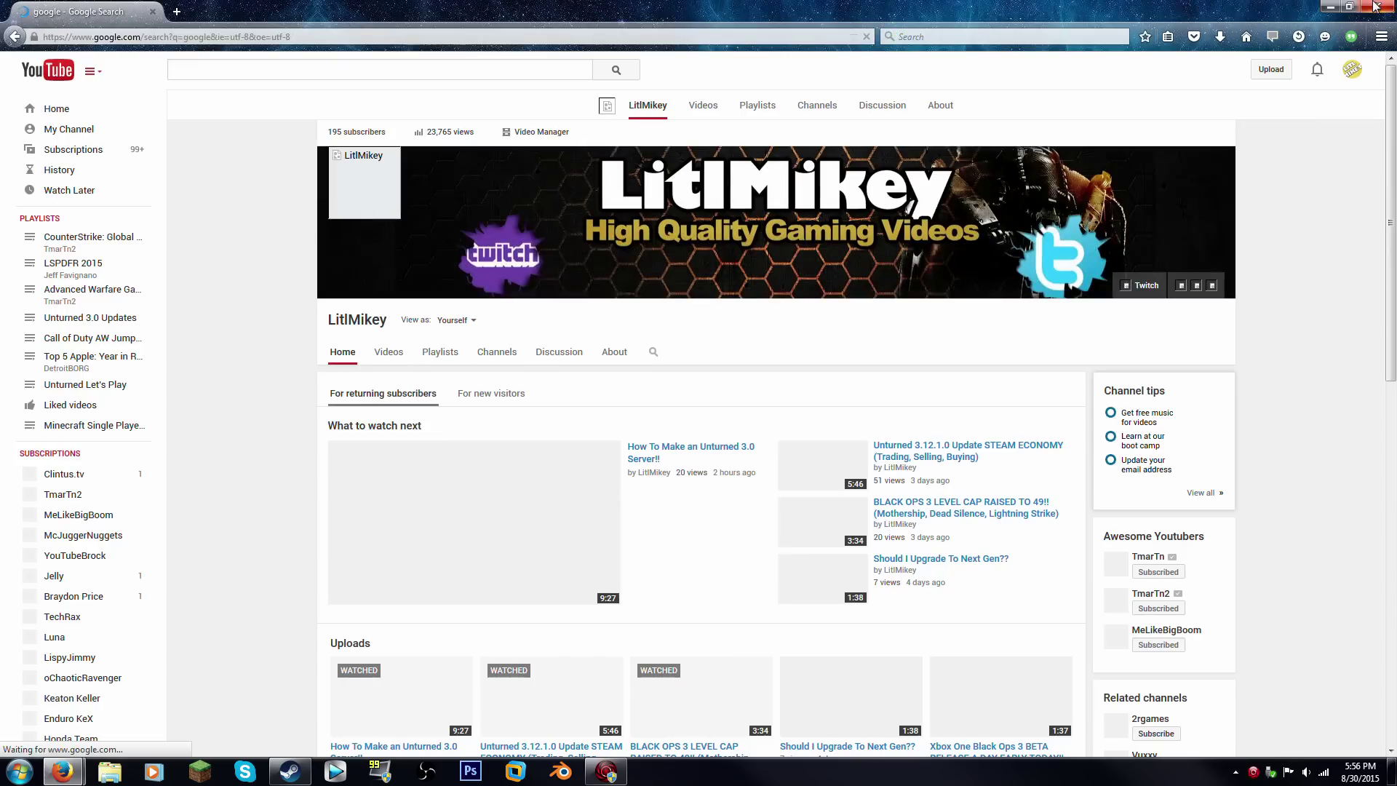
{"action": "left_click", "coordinate": [1331, 6]}
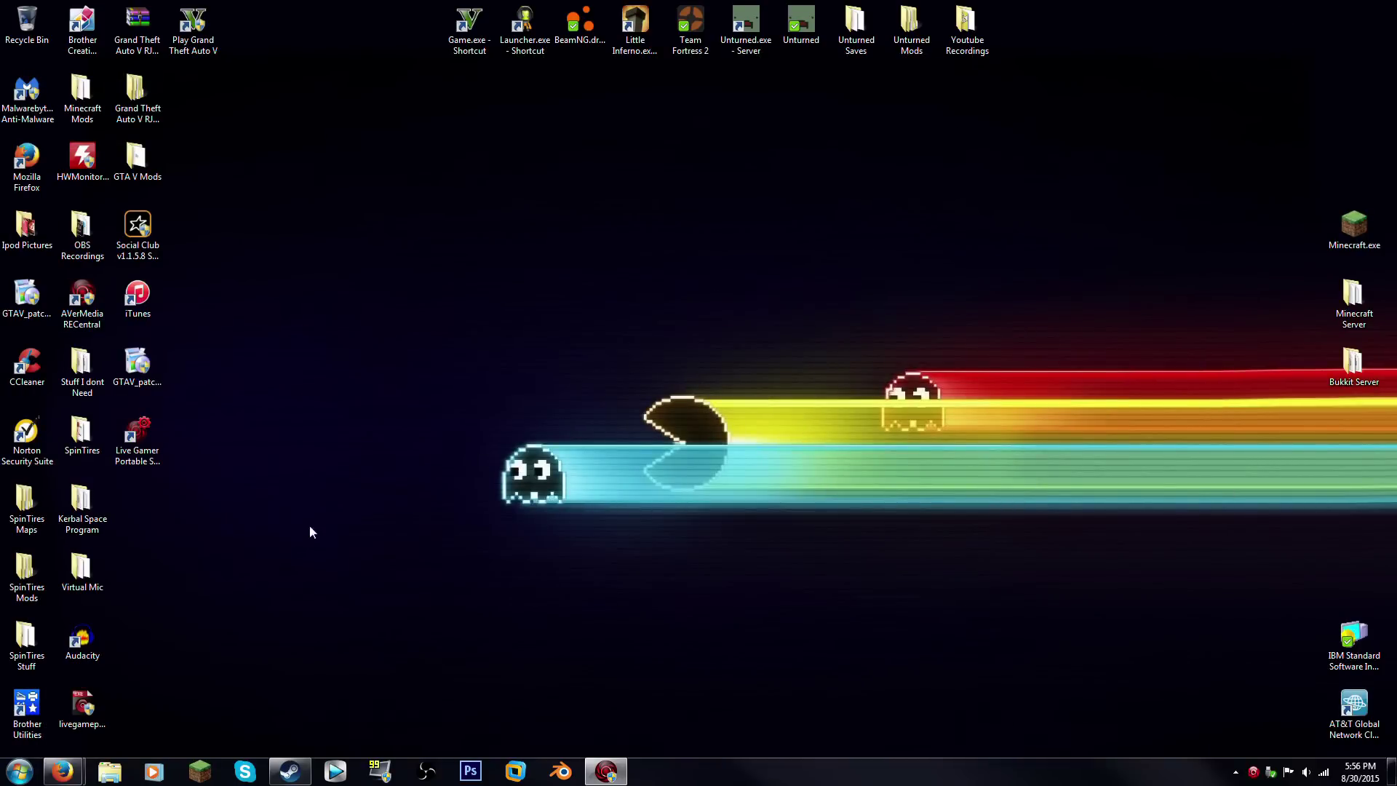
Search the Start menu for cmd and run Command Prompt as administrator
{"action": "left_click", "coordinate": [20, 771]}
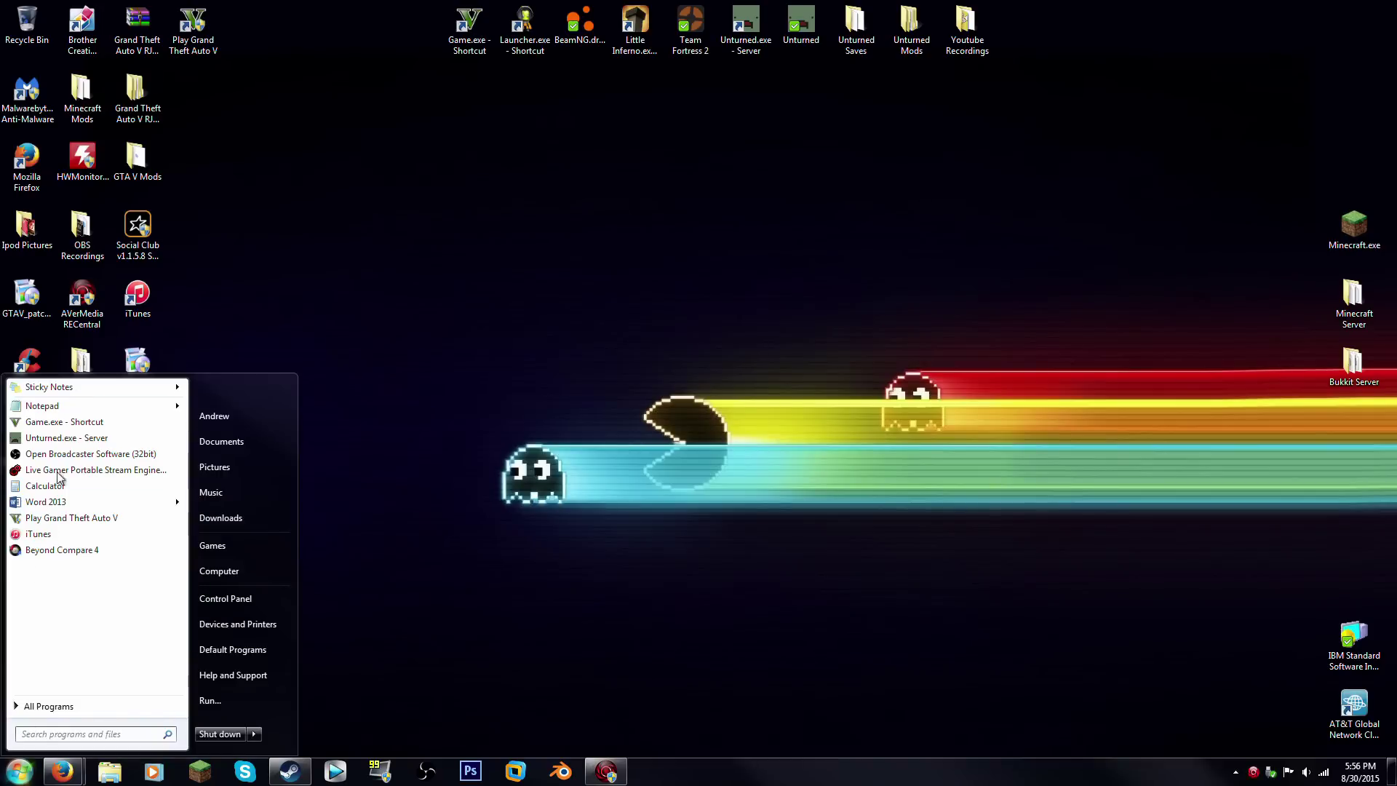
{"action": "left_click", "coordinate": [41, 735]}
{"action": "type", "text": "cmd"}
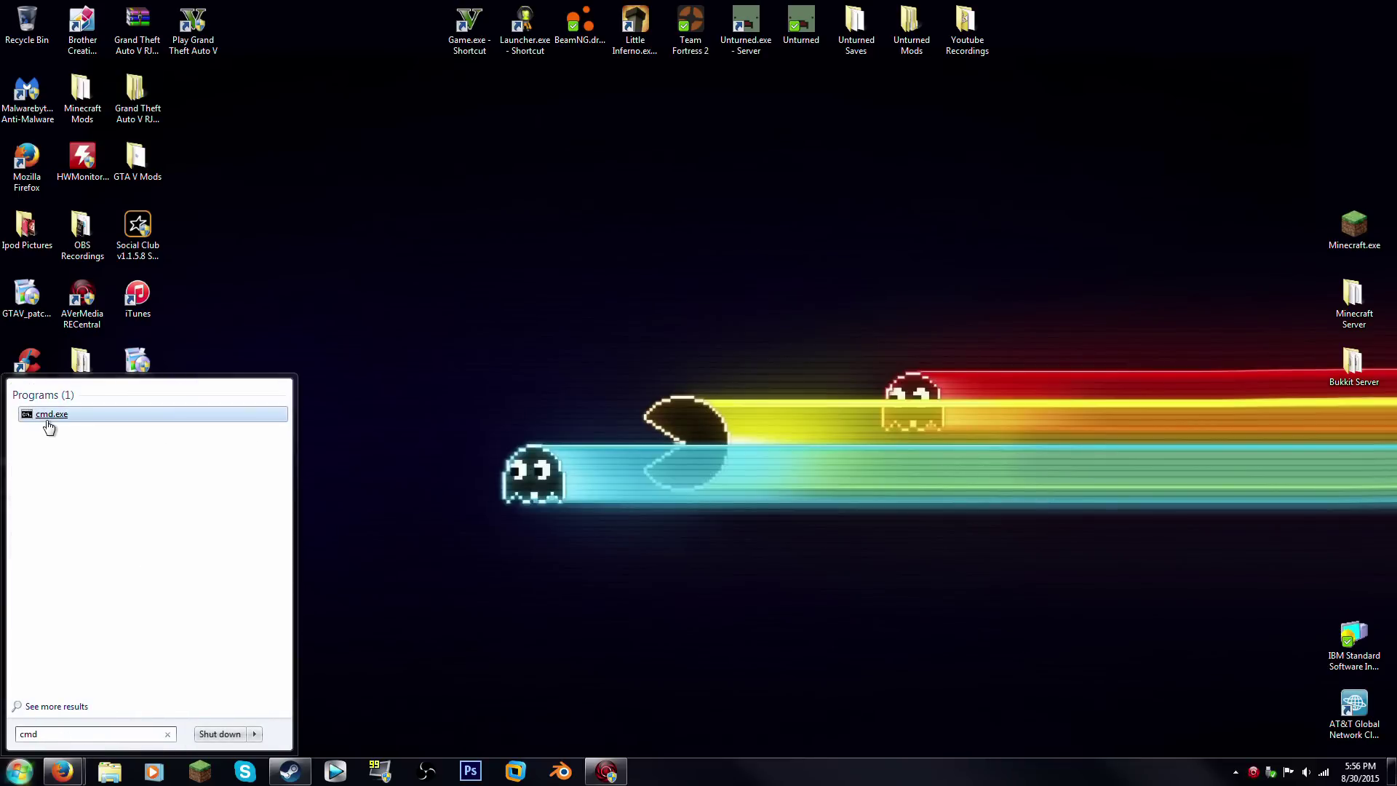
{"action": "left_click", "coordinate": [50, 413]}
{"action": "right_click", "coordinate": [50, 412]}
{"action": "left_click", "coordinate": [72, 430]}
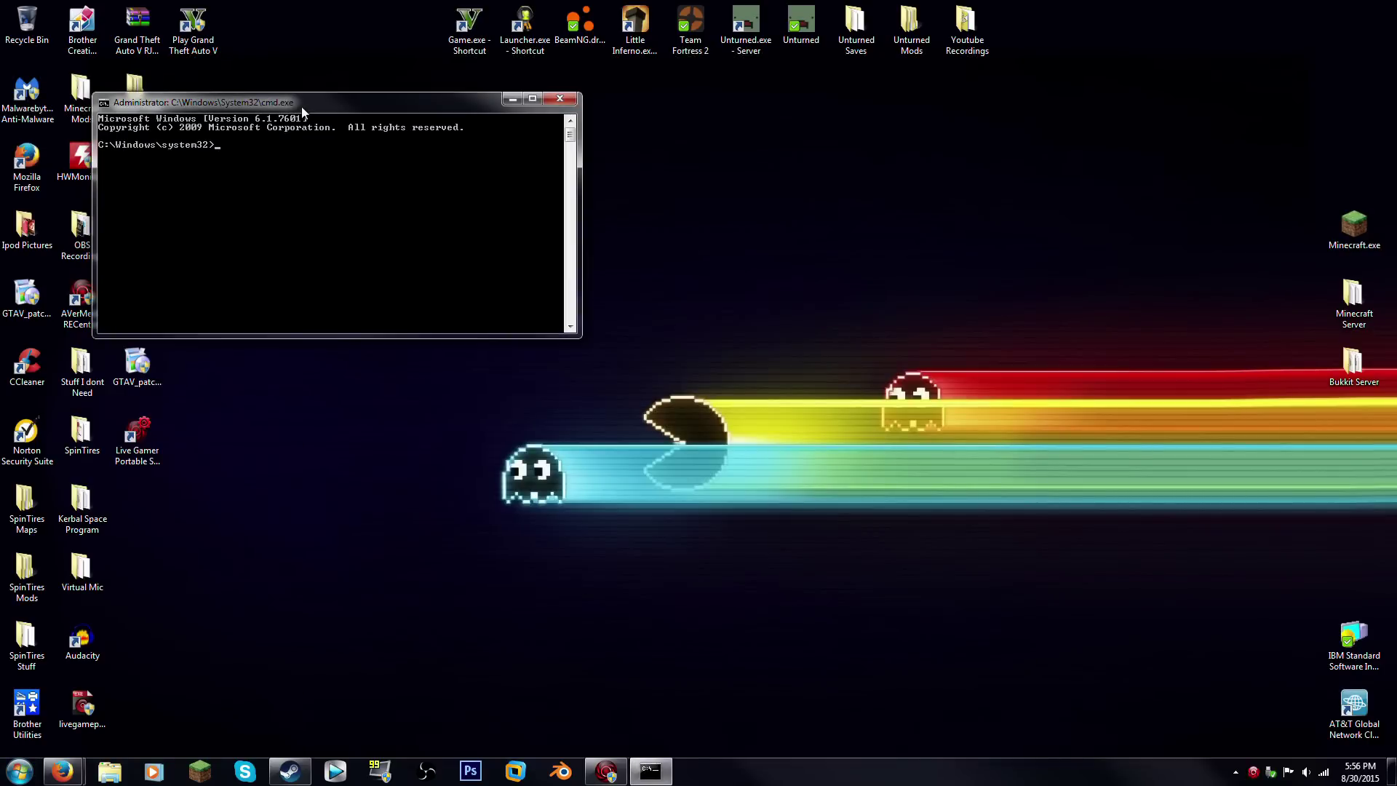
{"action": "left_click_drag", "start_coordinate": [303, 106], "coordinate": [412, 158]}
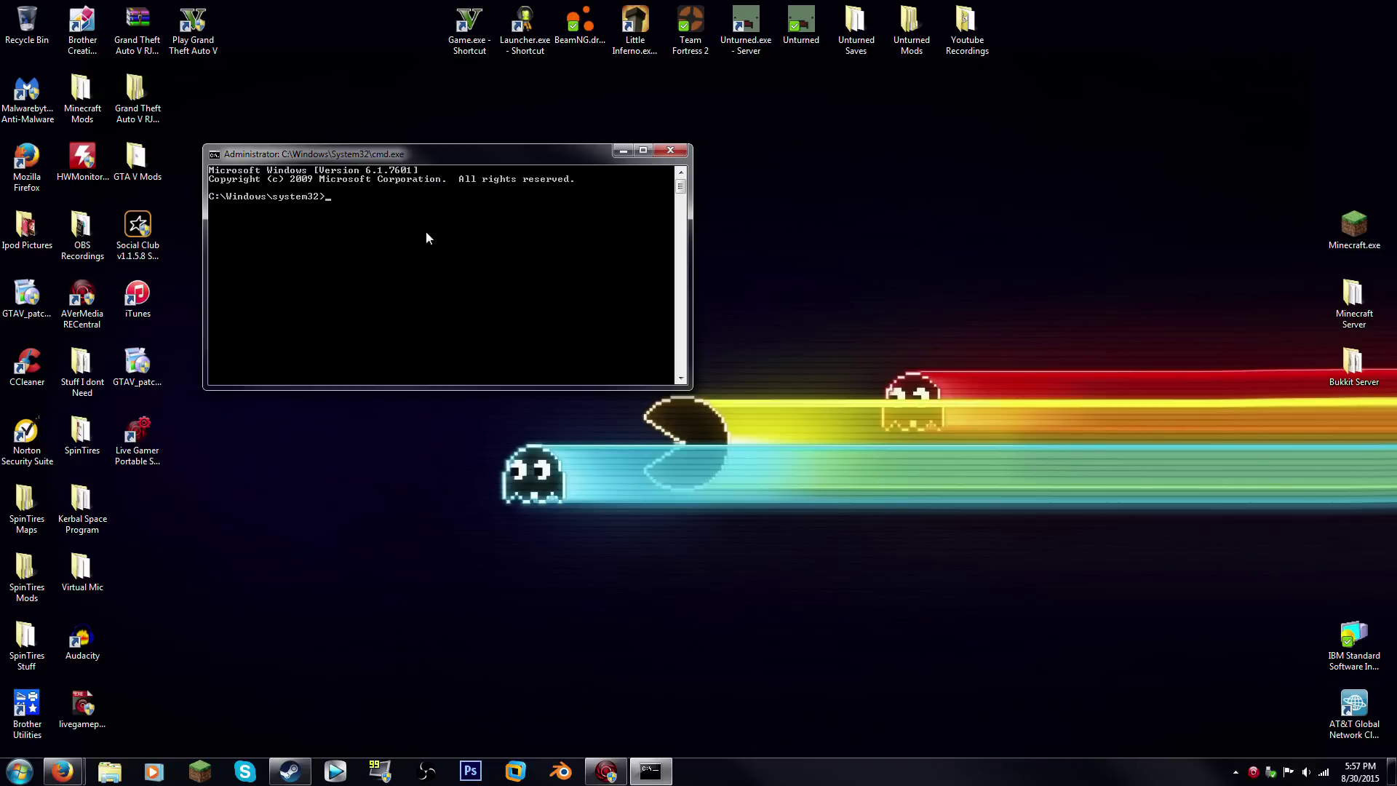
Run ipconfig and read the IPv4 address 192.168.1.142 and gateway 192.168.1.1
{"action": "type", "text": "ipconfig"}
{"action": "key", "text": "Return"}
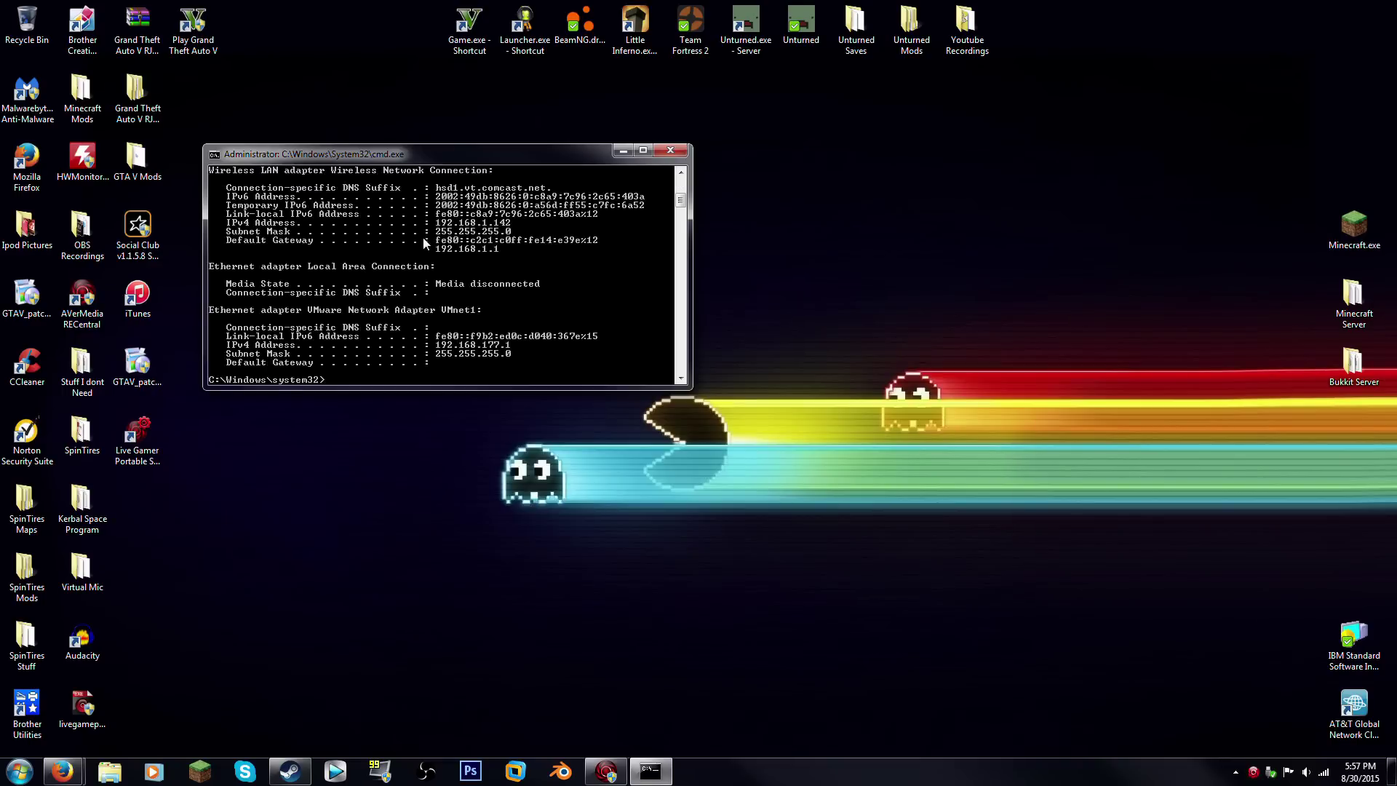
{"action": "scroll", "coordinate": [338, 230], "scroll_direction": "up", "scroll_amount": 1}
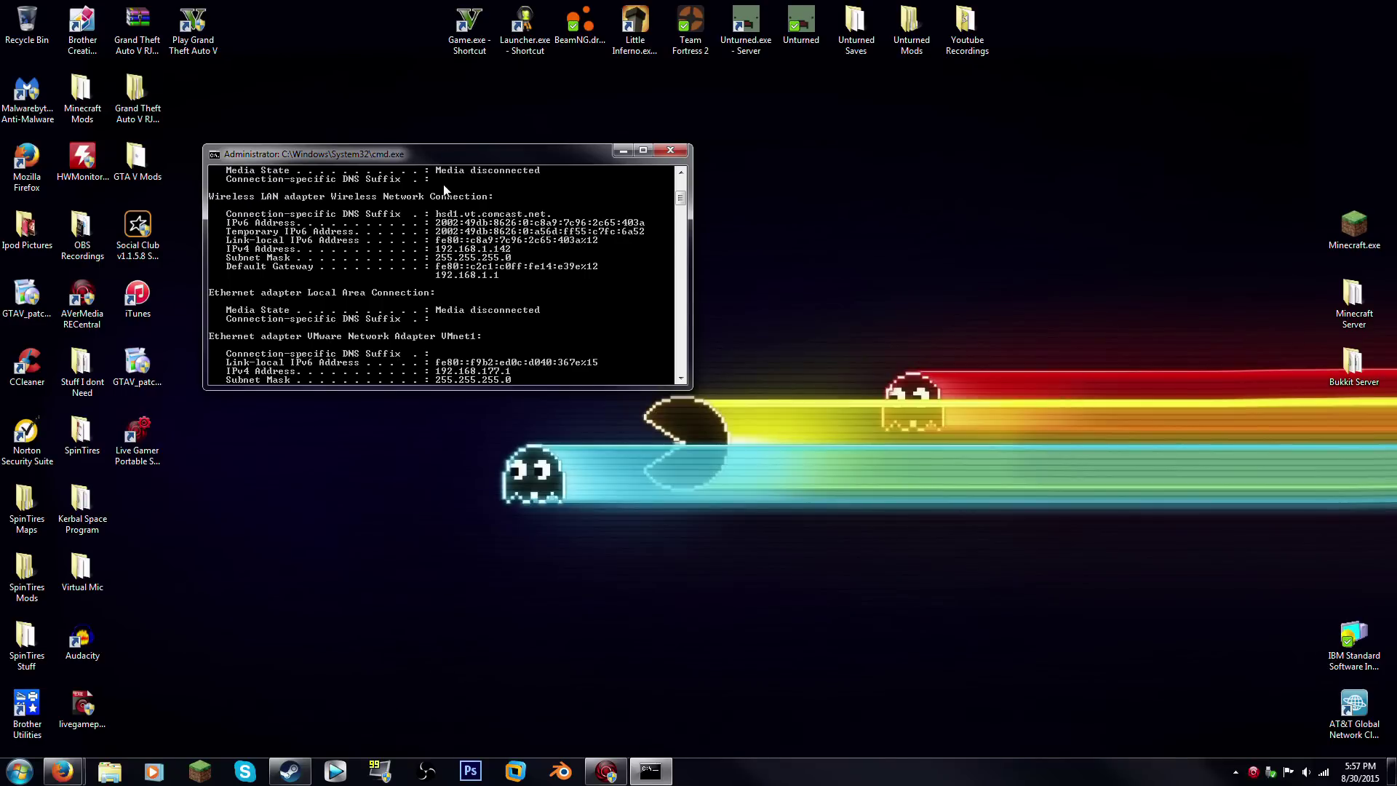
{"action": "scroll", "coordinate": [372, 248], "scroll_direction": "down", "scroll_amount": 1}
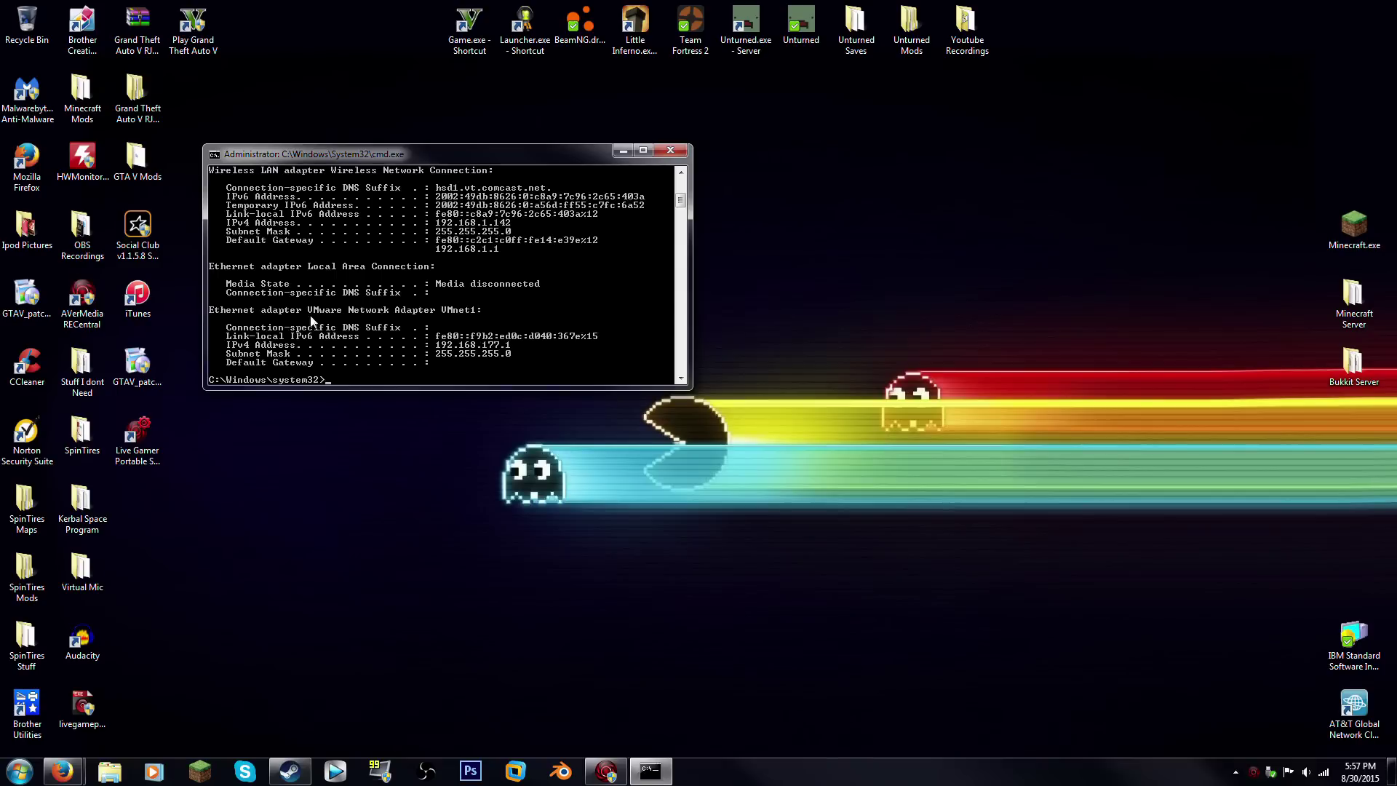
{"action": "scroll", "coordinate": [345, 318], "scroll_direction": "down", "scroll_amount": 1}
{"action": "scroll", "coordinate": [325, 315], "scroll_direction": "up", "scroll_amount": 1}
{"action": "scroll", "coordinate": [354, 291], "scroll_direction": "up", "scroll_amount": 3}
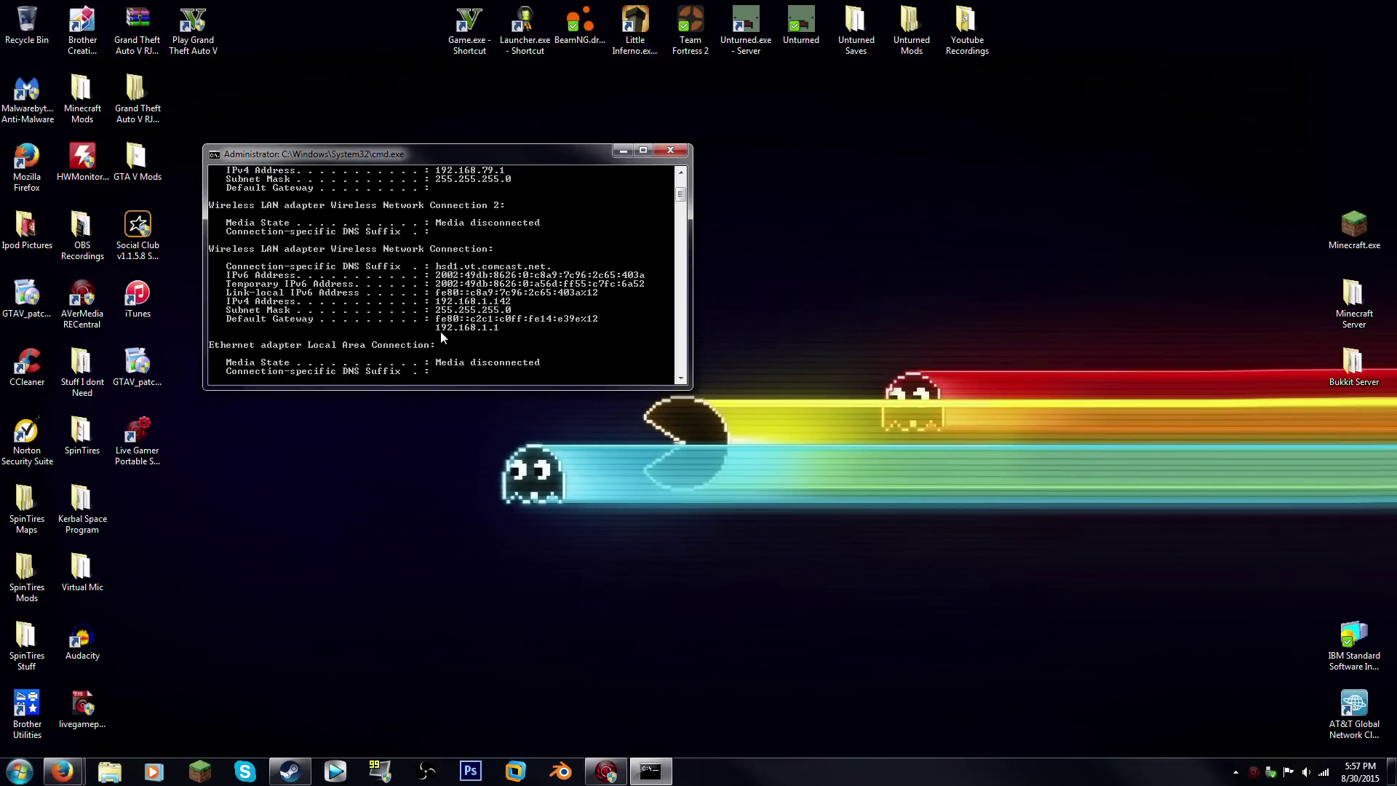
Bring Firefox forward and load the router page at 192.168.1.1
{"action": "left_click", "coordinate": [623, 150]}
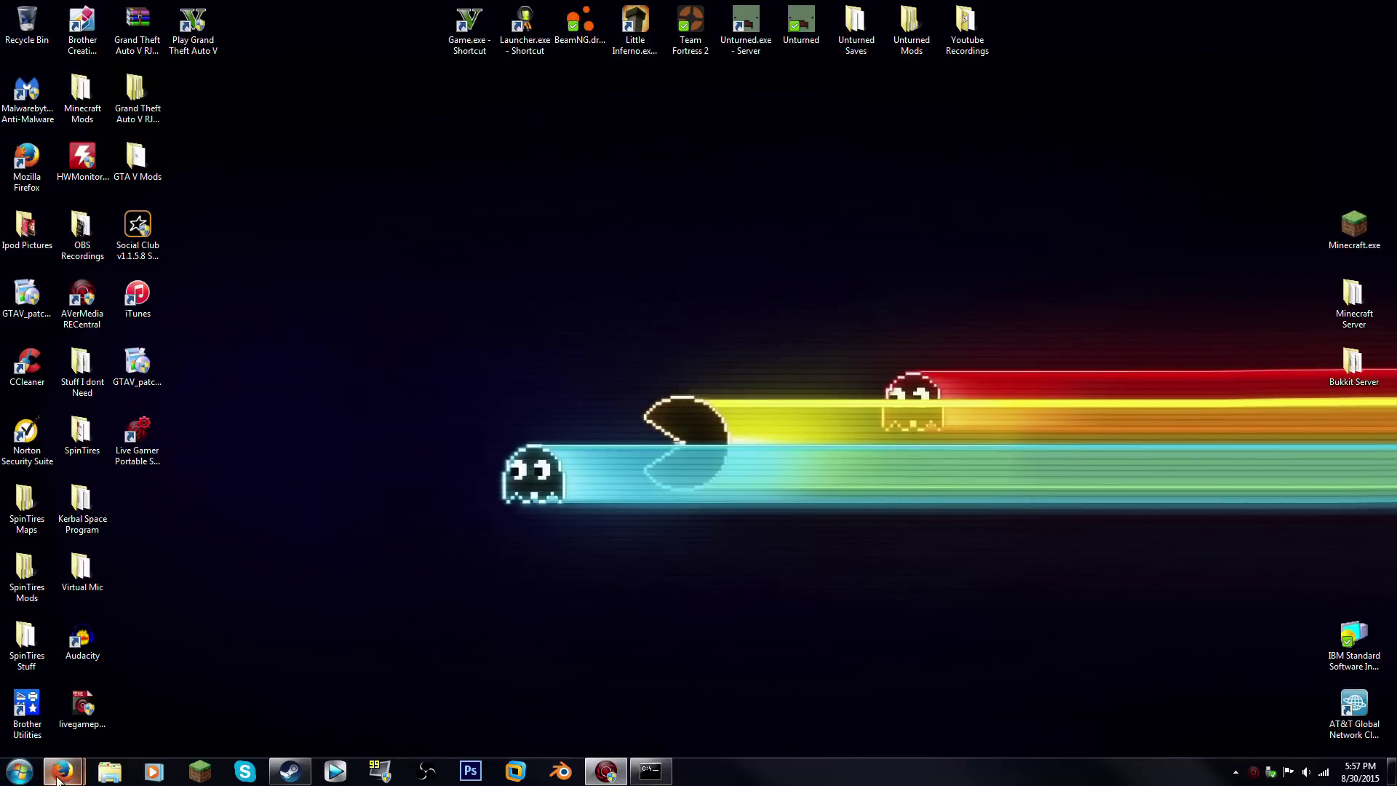
{"action": "mouse_move", "coordinate": [61, 770]}
{"action": "left_click", "coordinate": [227, 702]}
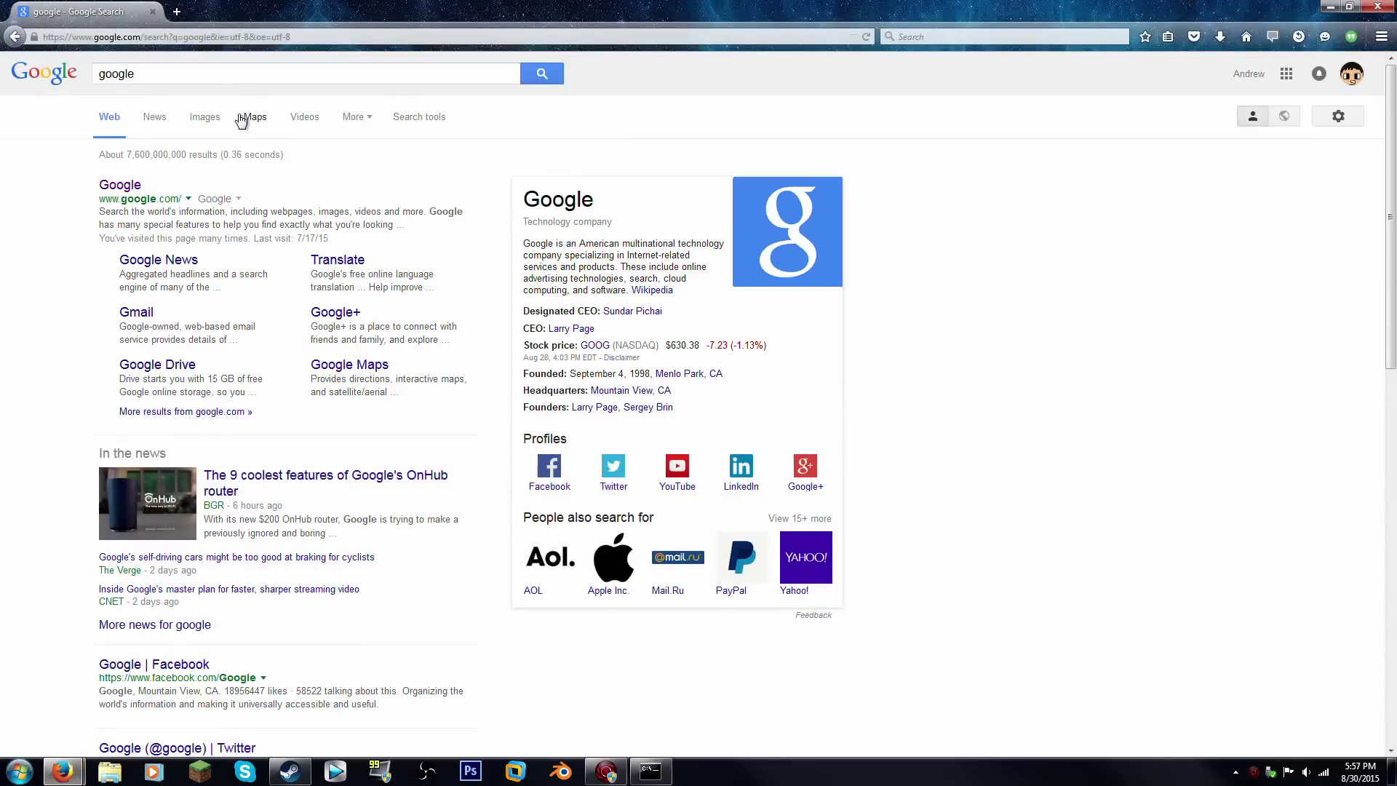
{"action": "left_click", "coordinate": [189, 38]}
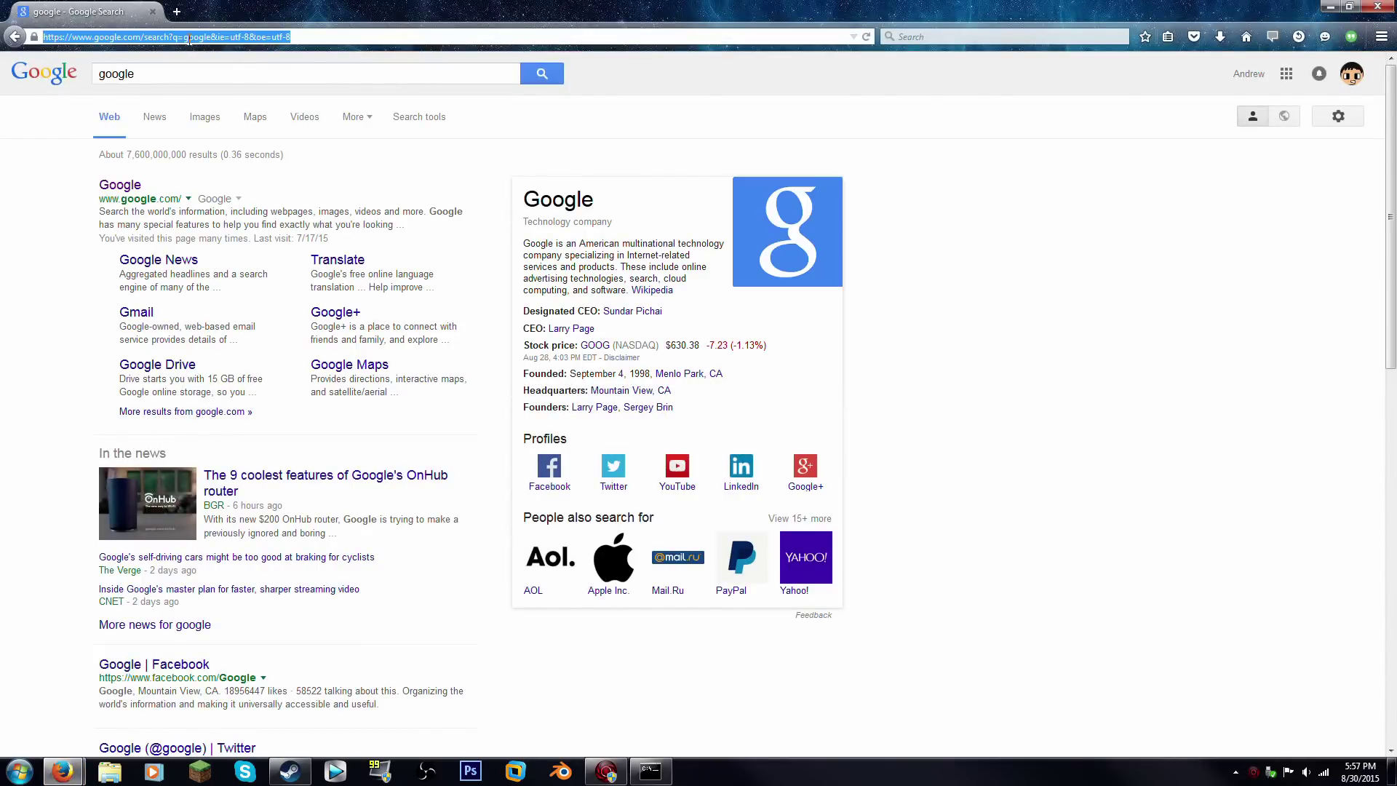
{"action": "type", "text": "192"}
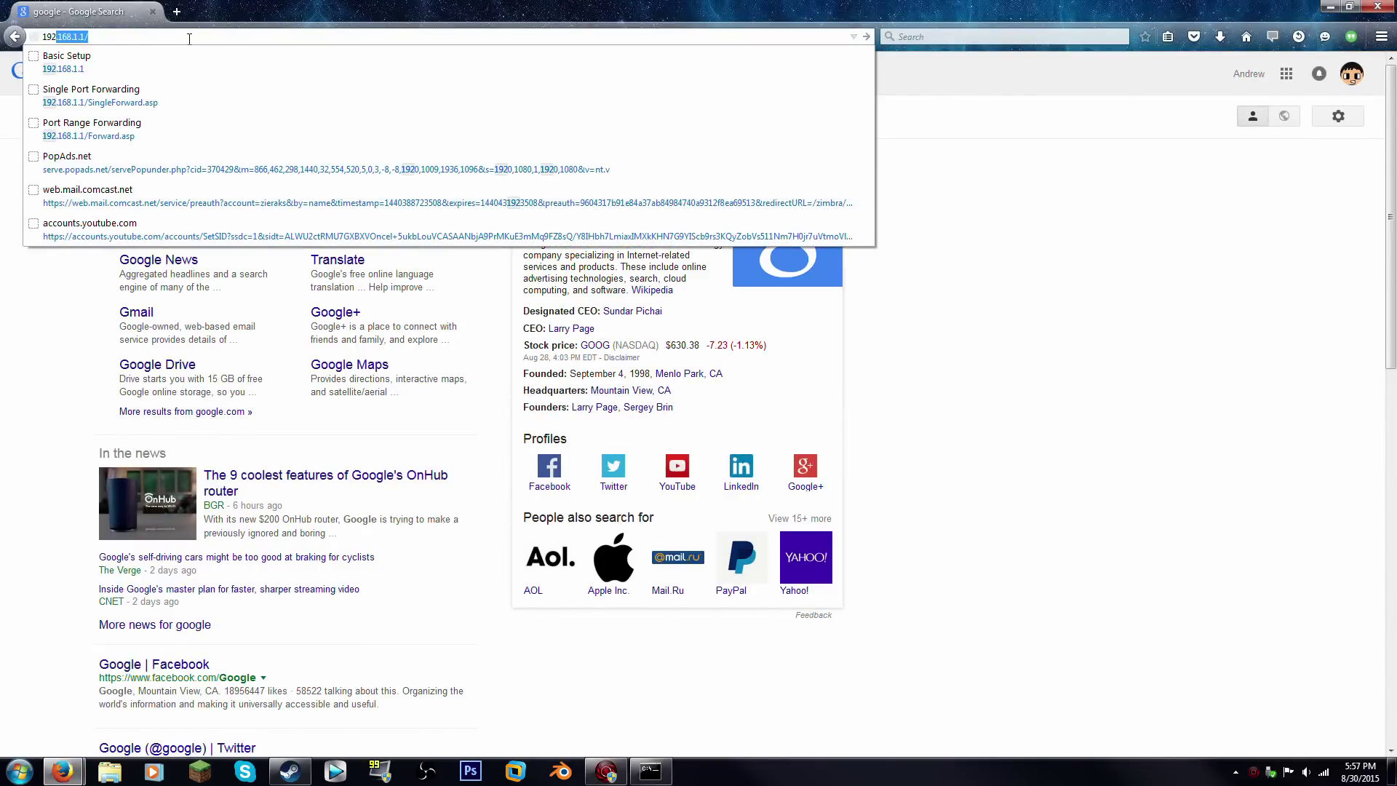
{"action": "type", "text": ".168."}
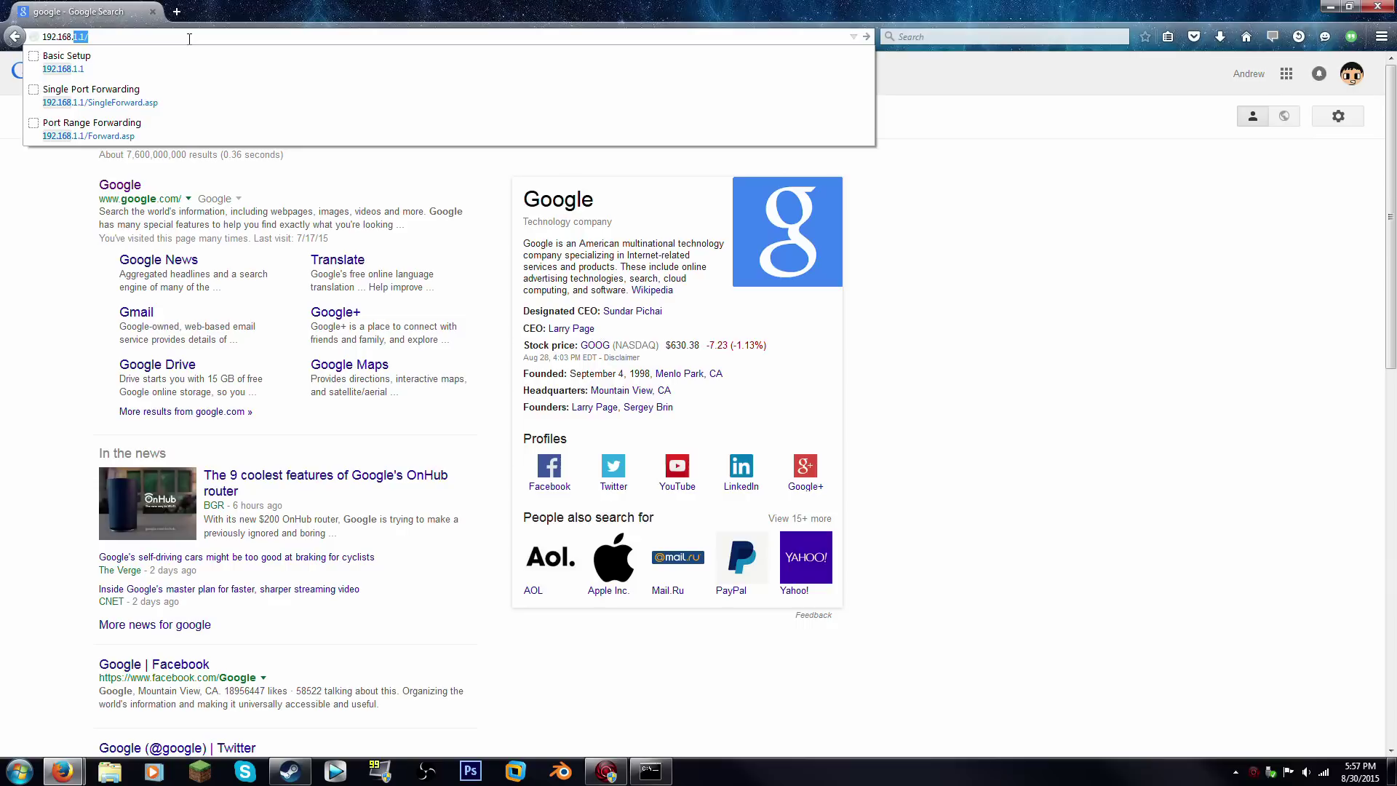
{"action": "type", "text": "1.1"}
{"action": "key", "text": "Return"}
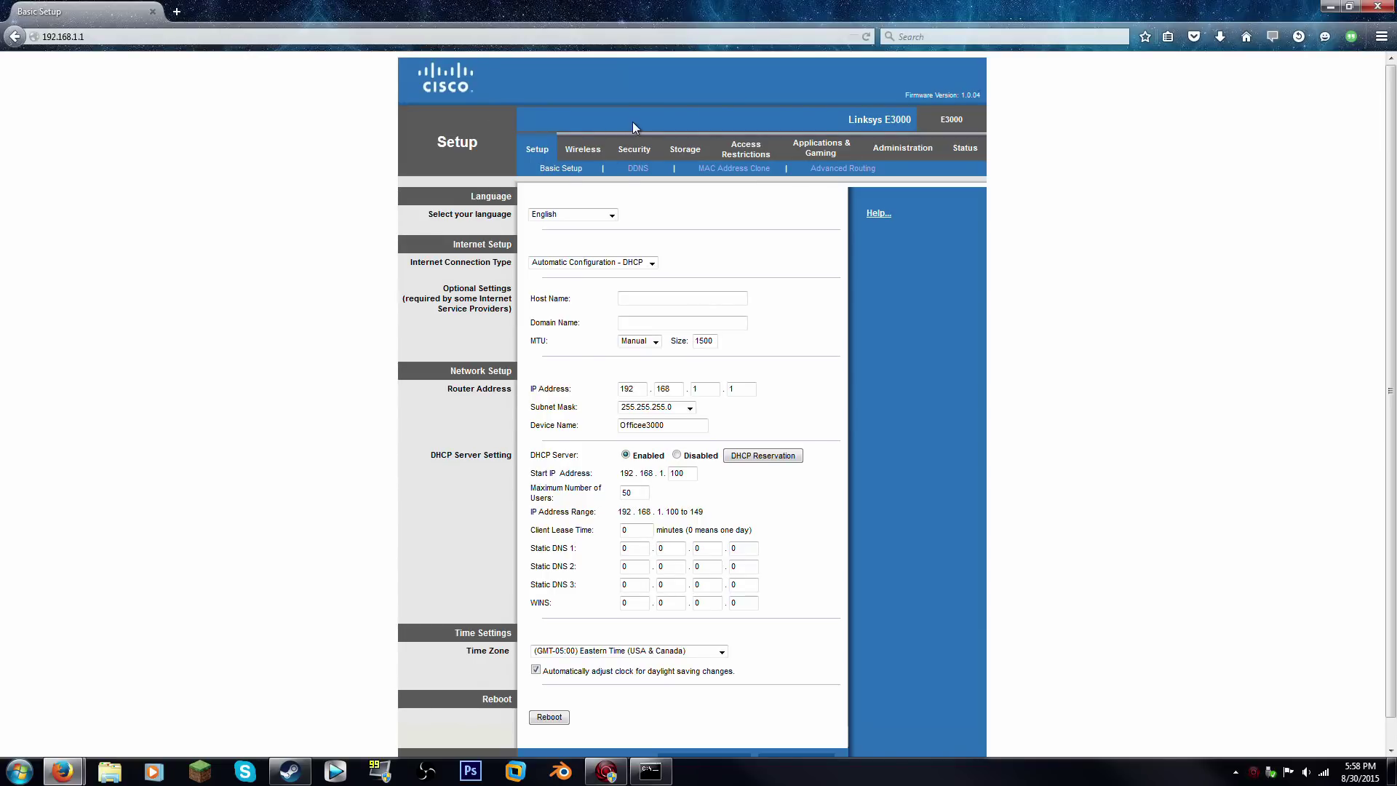
Open Single Port Forwarding under Applications & Gaming and select the blank name field below Minecraft
{"action": "left_click", "coordinate": [815, 151]}
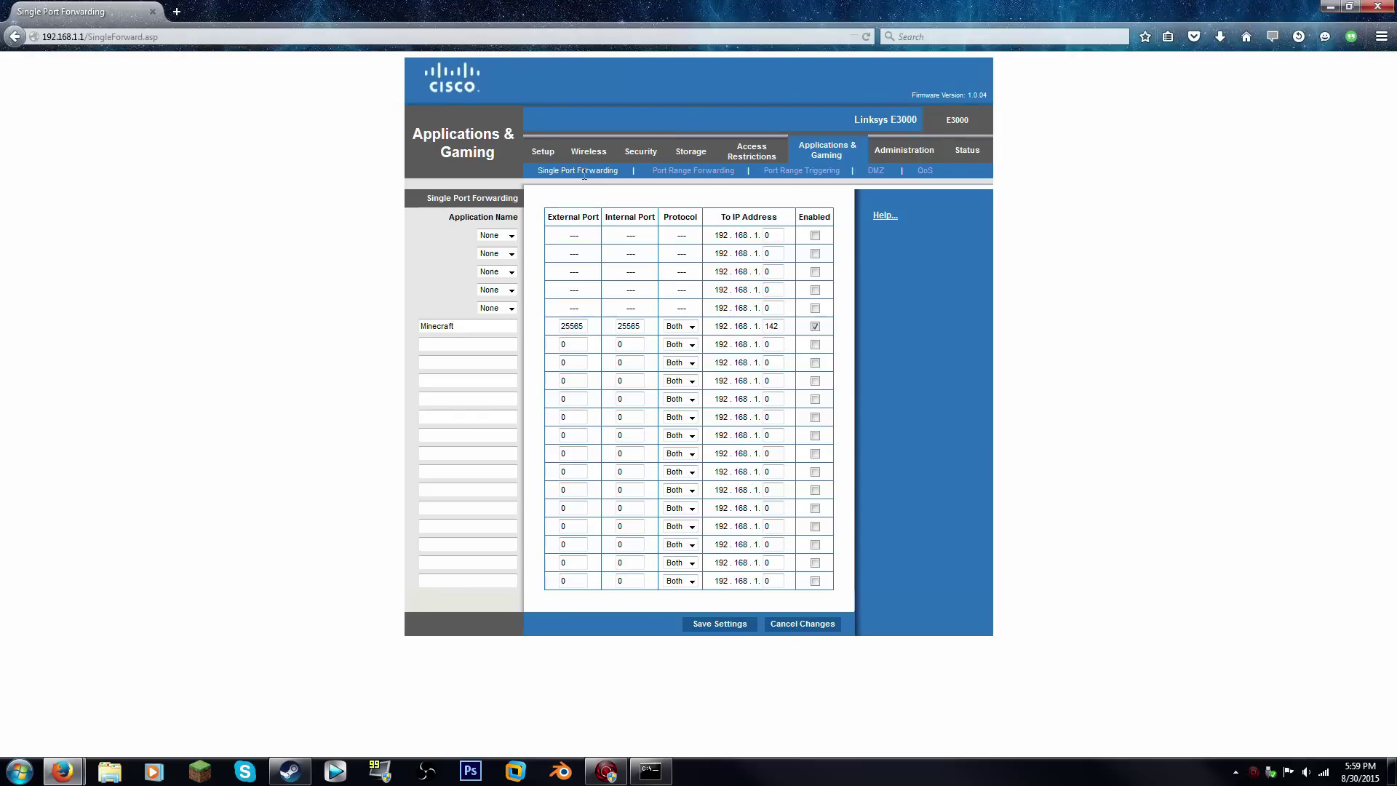
{"action": "left_click", "coordinate": [463, 344]}
{"action": "left_click", "coordinate": [497, 309]}
{"action": "left_click", "coordinate": [512, 235]}
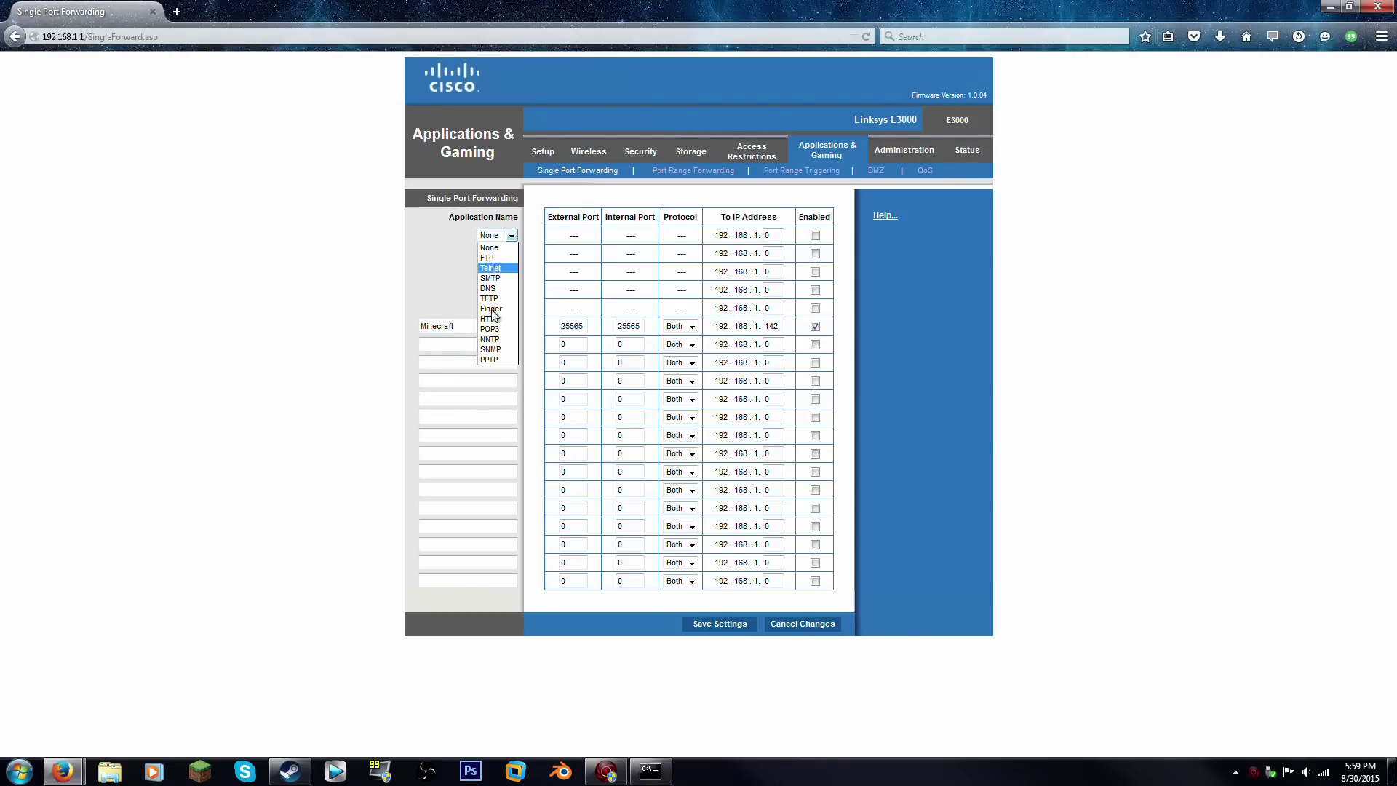
{"action": "left_click", "coordinate": [461, 346]}
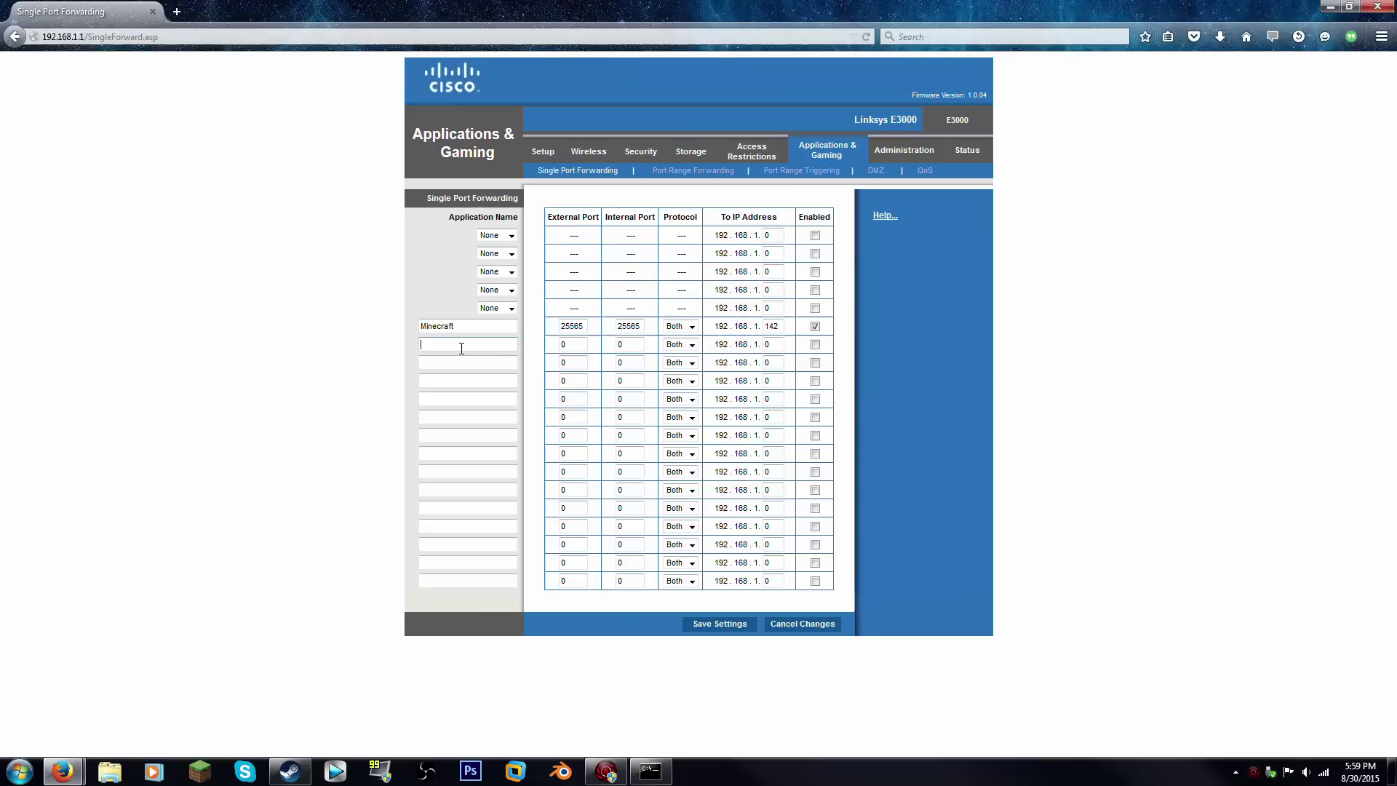
Name the forwarding entry 'UNTURNED 3.0' and open the Servers\LitlMikeyServer folder
{"action": "type", "text": "Unturned"}
{"action": "left_click", "coordinate": [455, 358]}
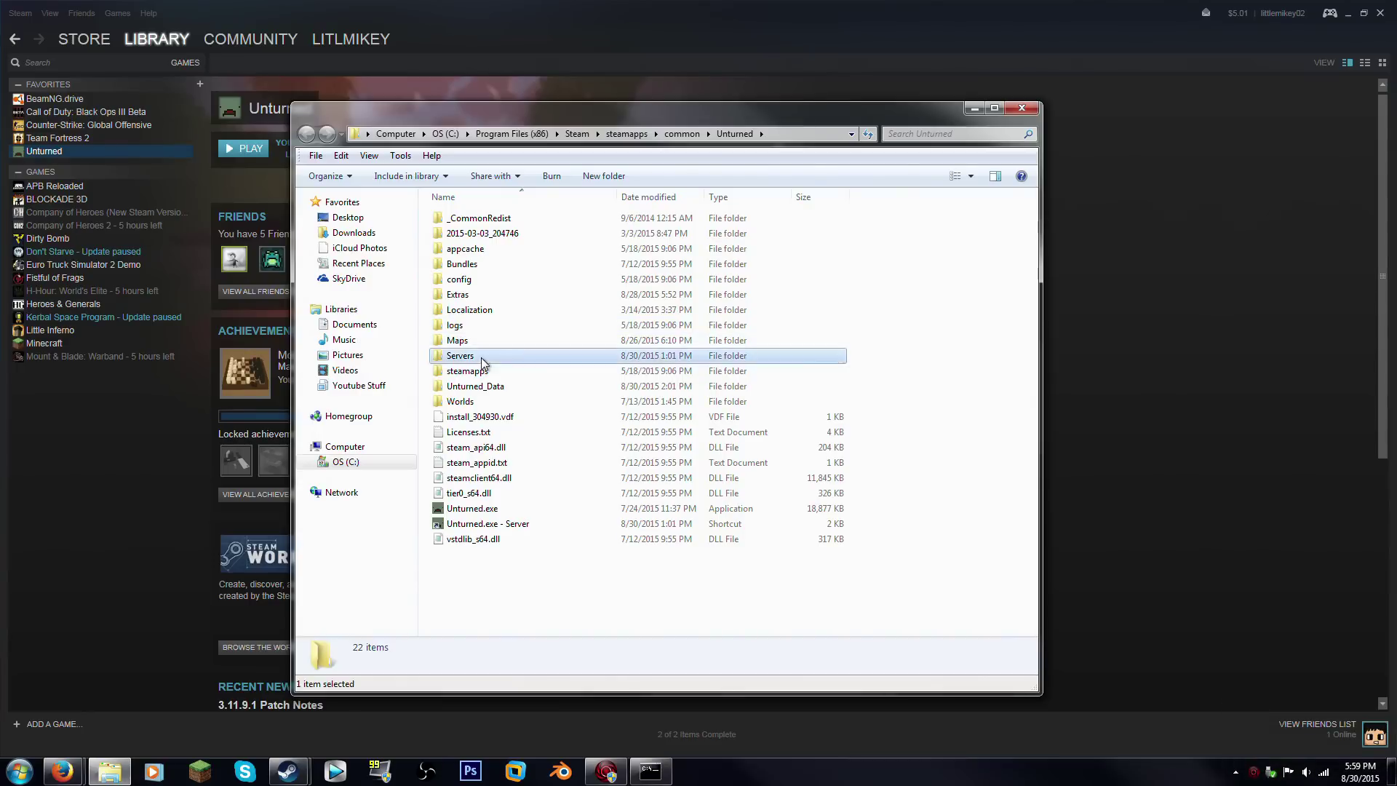
{"action": "double_click", "coordinate": [483, 356]}
{"action": "double_click", "coordinate": [482, 218]}
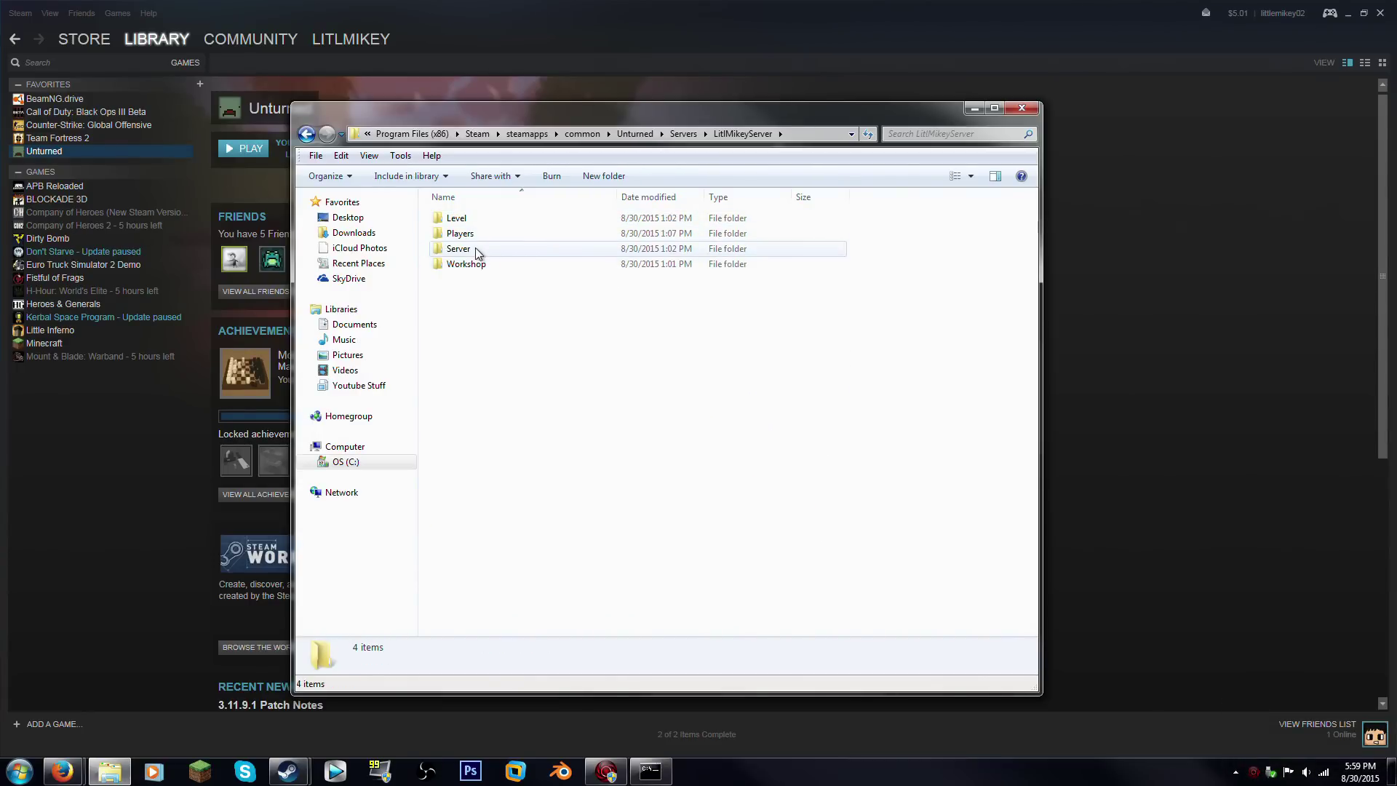
Recheck port 27015 in the Server folder's Commands.dat, then close Notepad and Explorer
{"action": "double_click", "coordinate": [475, 249]}
{"action": "double_click", "coordinate": [473, 248]}
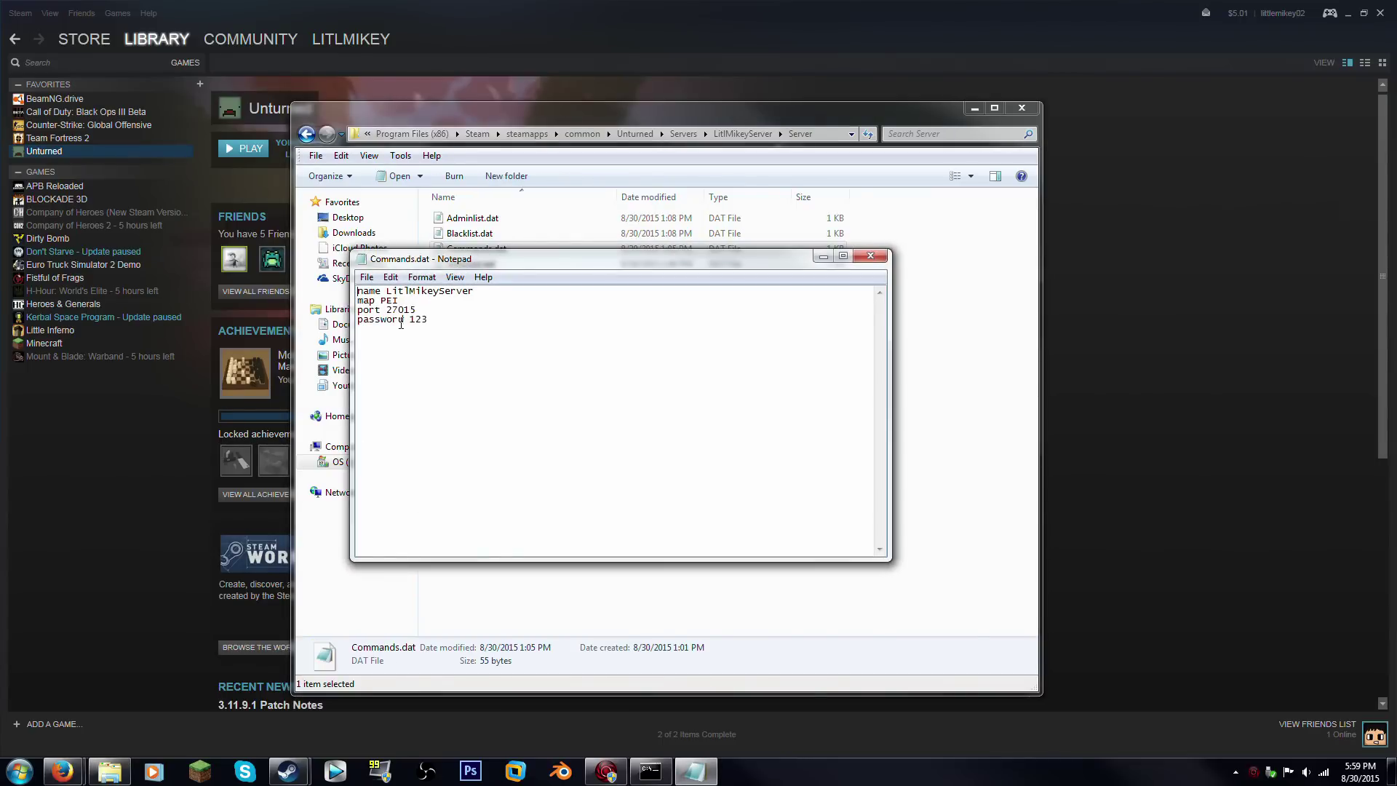
{"action": "left_click_drag", "start_coordinate": [380, 311], "coordinate": [416, 311]}
{"action": "left_click", "coordinate": [869, 256]}
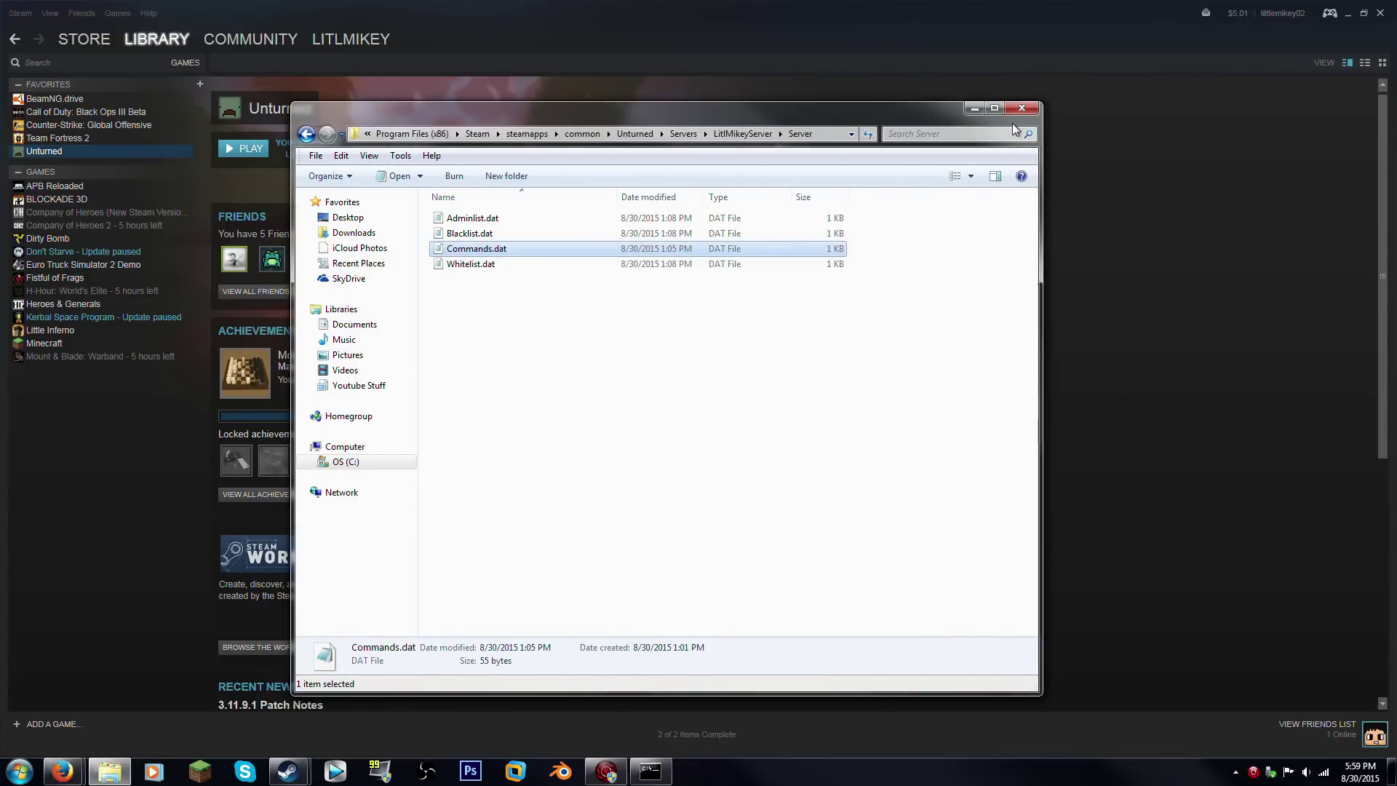
{"action": "left_click", "coordinate": [1021, 106]}
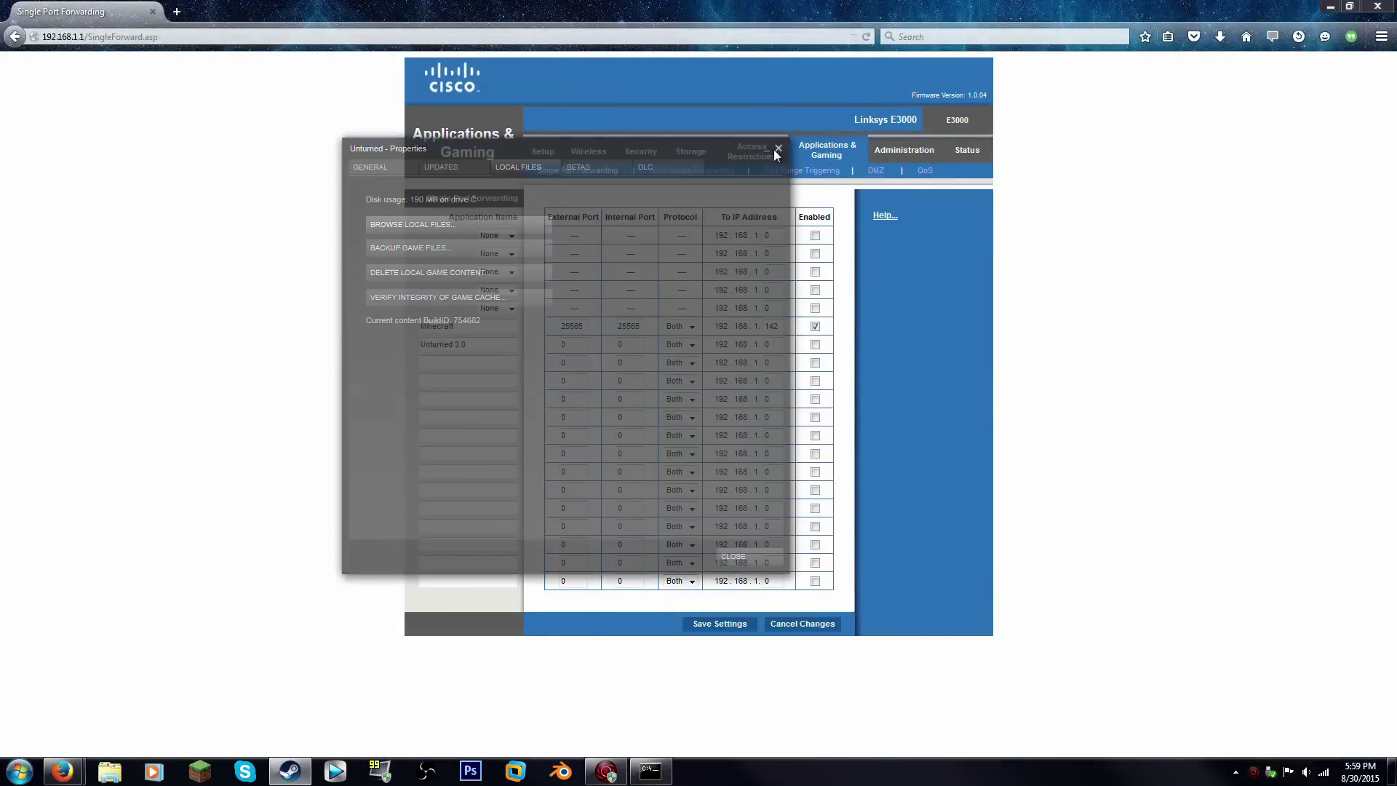
Enter 27015 as the Unturned 3.0 row's external and internal ports
{"action": "double_click", "coordinate": [586, 344]}
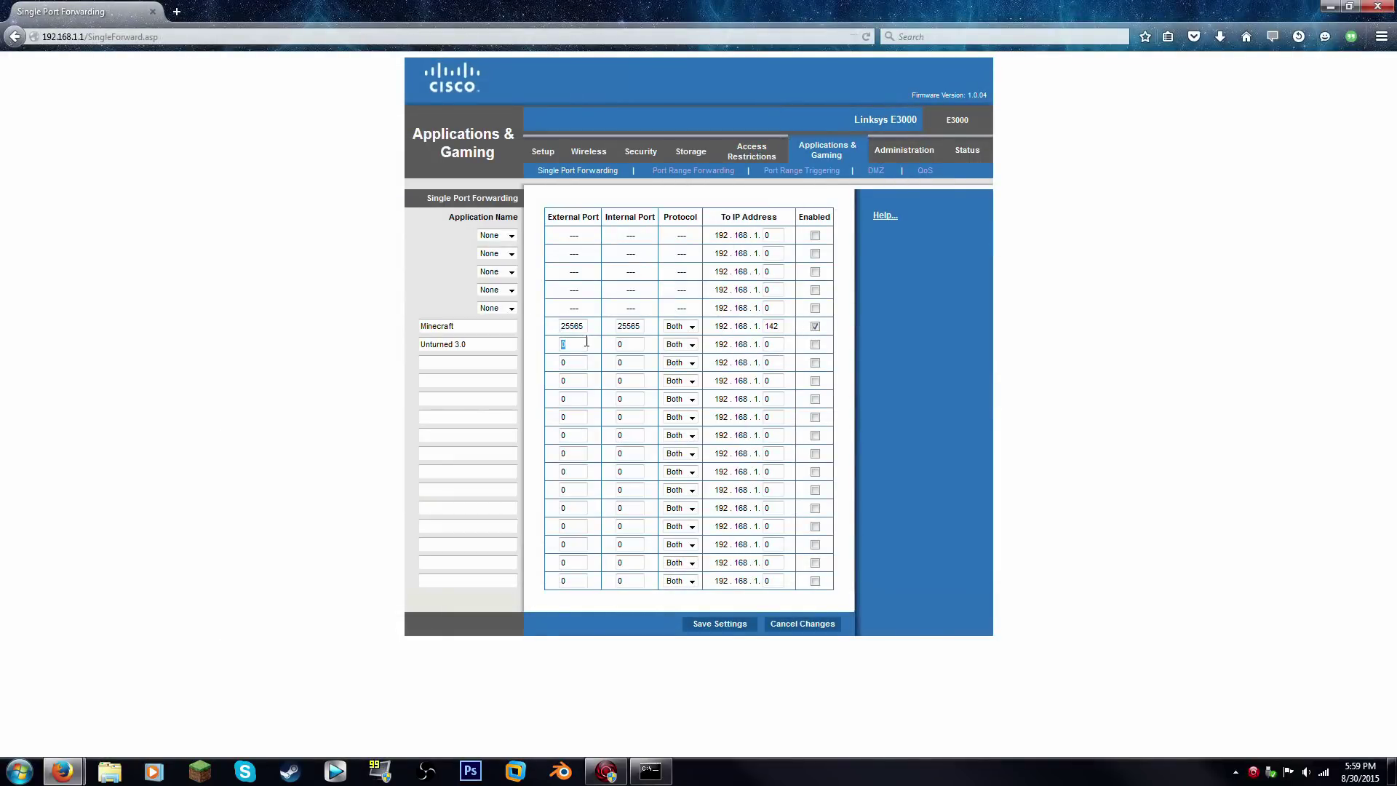
{"action": "type", "text": "27015"}
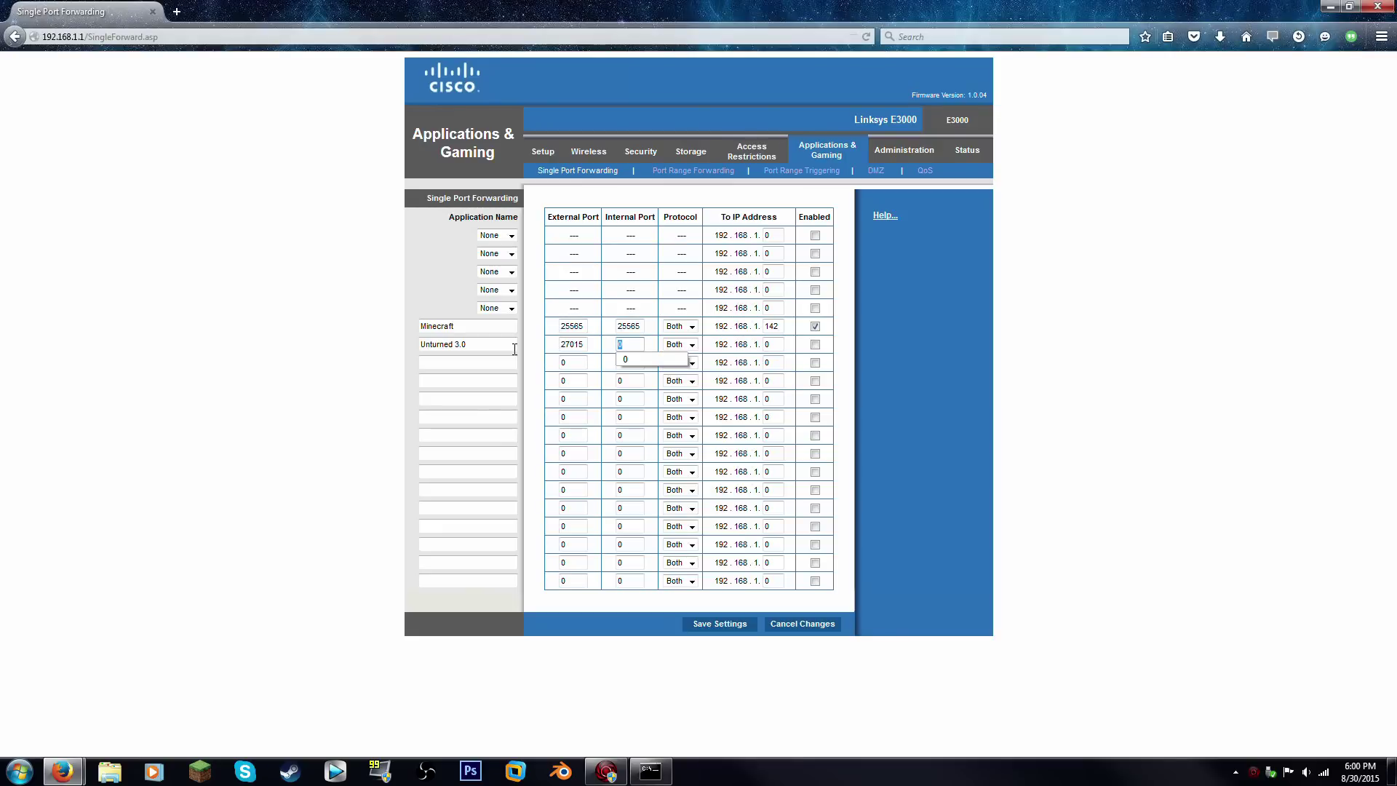
{"action": "type", "text": "2"}
{"action": "type", "text": "7015"}
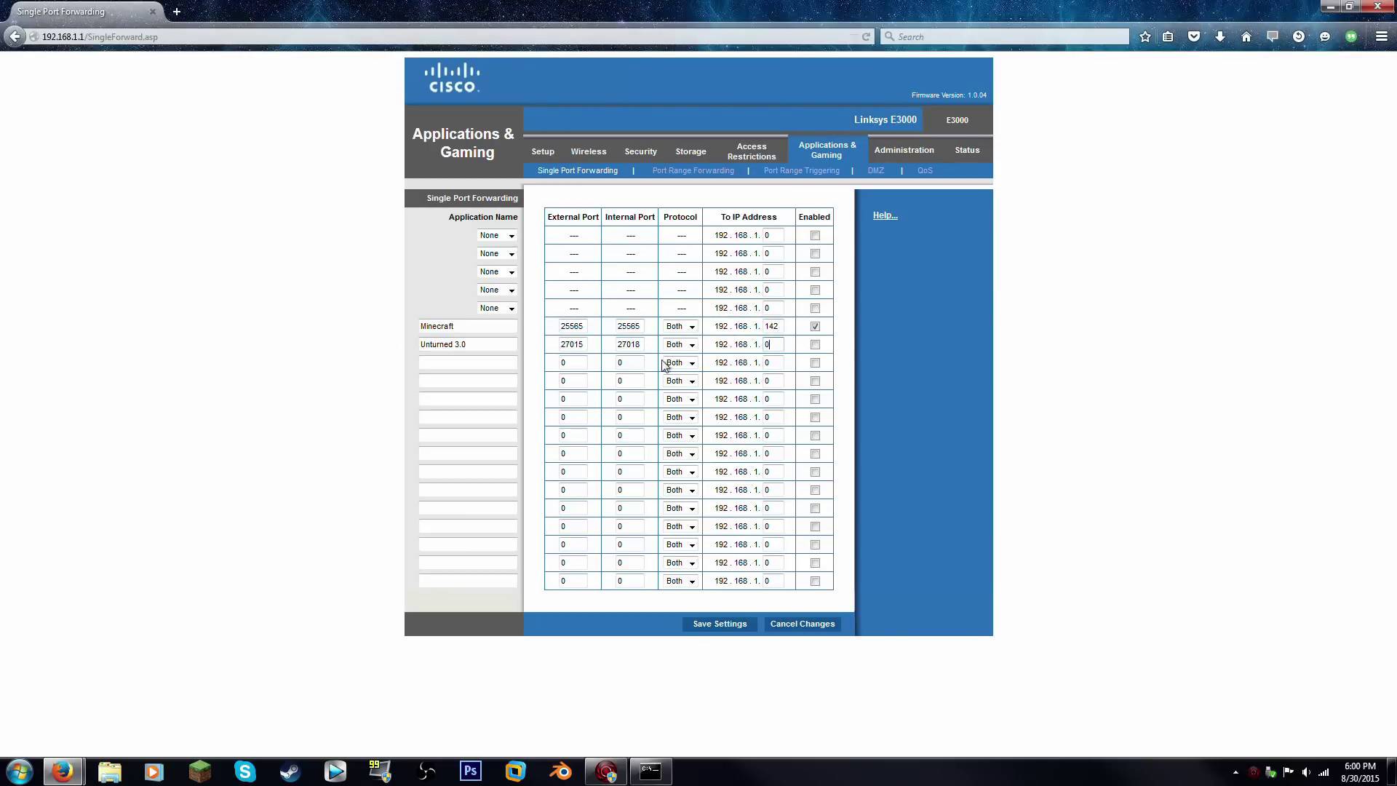
Set the row's IP address ending to 142, checking it against the ipconfig output
{"action": "double_click", "coordinate": [779, 343]}
{"action": "key", "text": "Escape"}
{"action": "type", "text": "142"}
{"action": "mouse_move", "coordinate": [649, 770]}
{"action": "left_click", "coordinate": [566, 618]}
Open Control Panel, search 'fire' and go to Windows Firewall
{"action": "left_click", "coordinate": [1331, 7]}
{"action": "key", "text": "super"}
{"action": "left_click", "coordinate": [251, 598]}
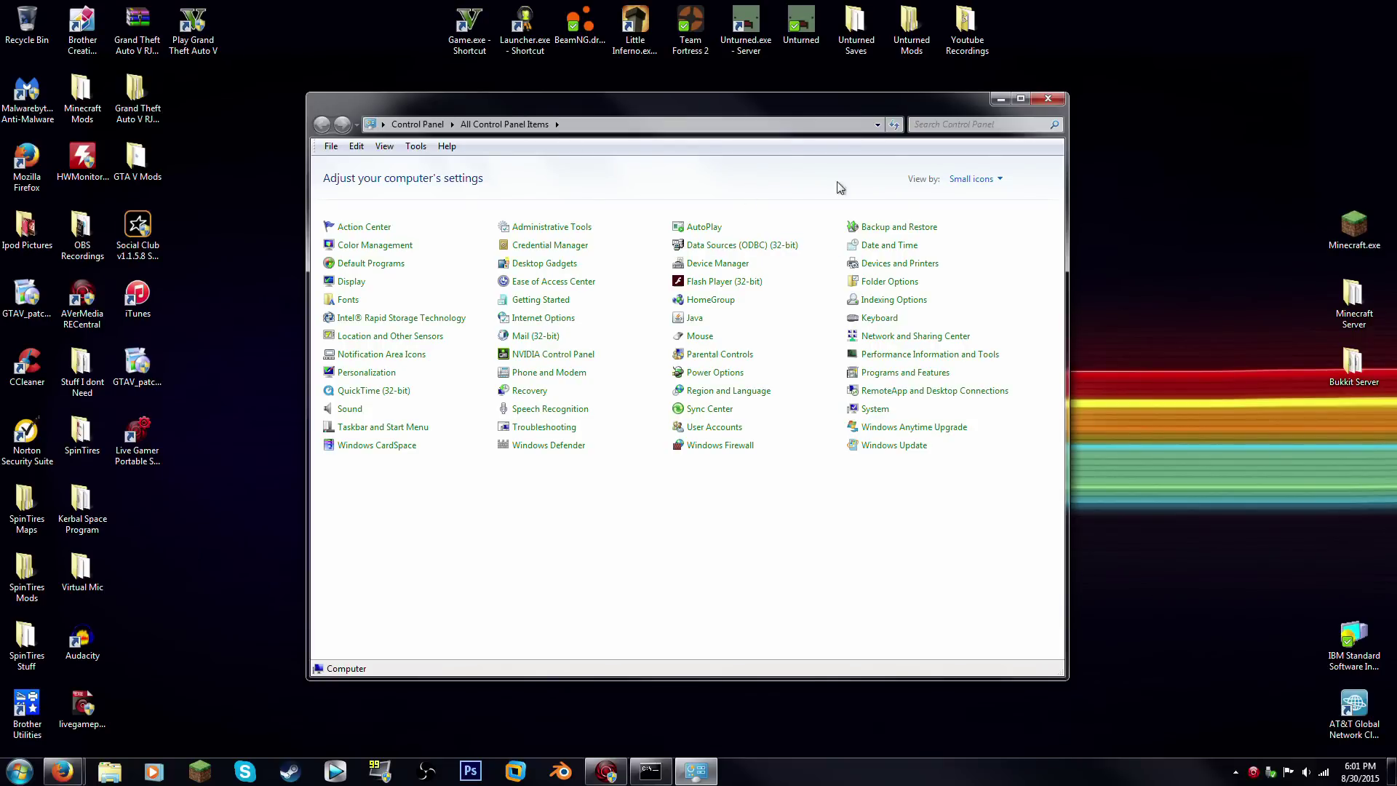
{"action": "left_click", "coordinate": [988, 125]}
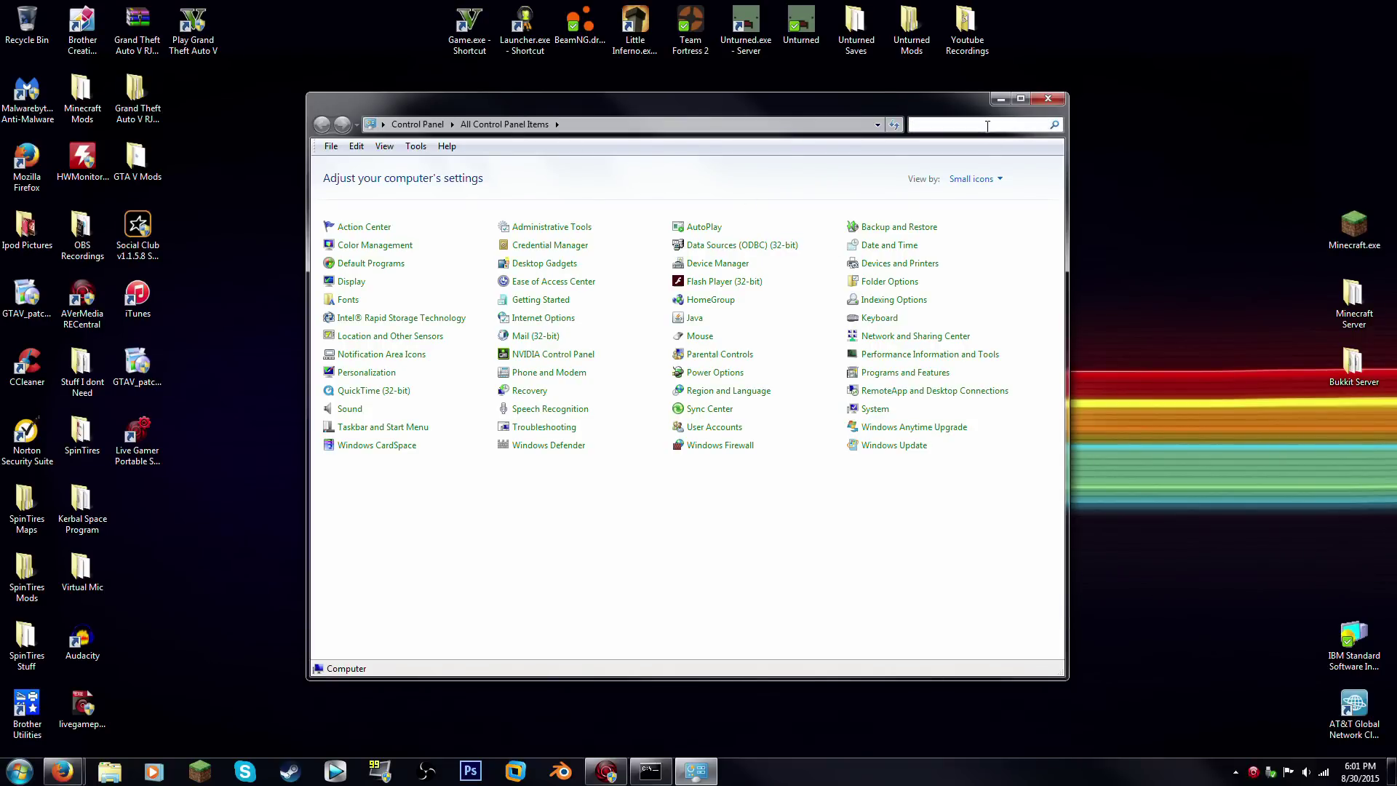
{"action": "type", "text": "fire"}
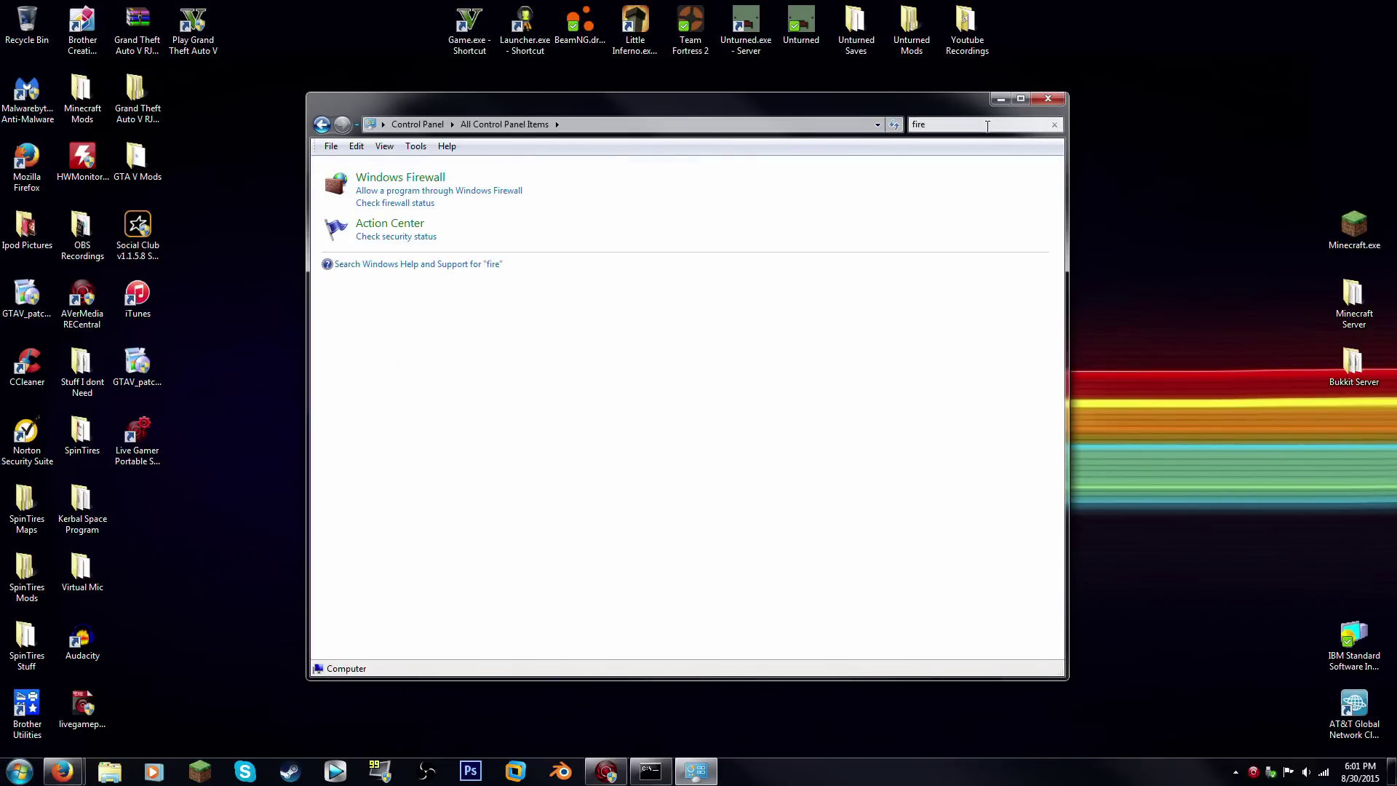
{"action": "left_click", "coordinate": [372, 179]}
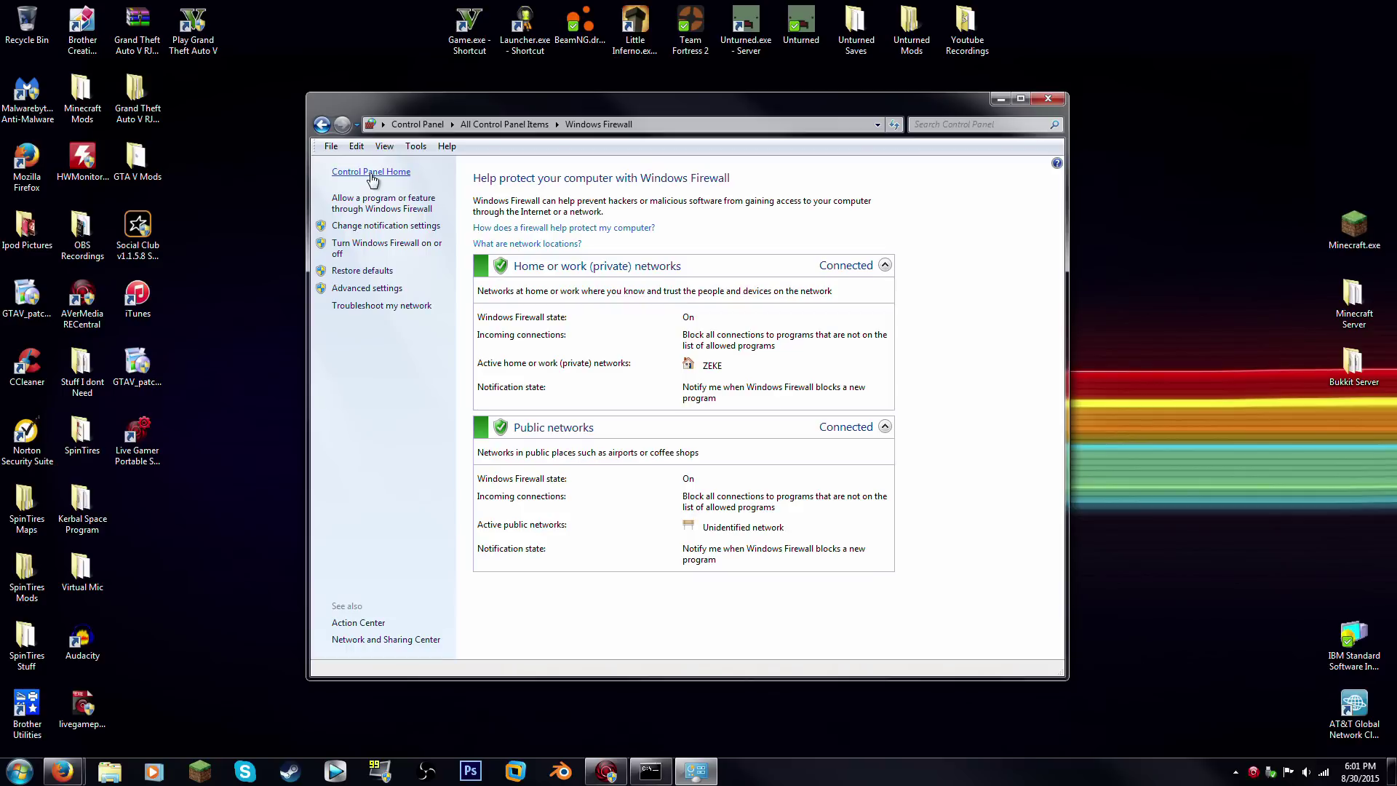
Open the advanced firewall settings, close the duplicate window and maximize the remaining one
{"action": "left_click", "coordinate": [368, 288]}
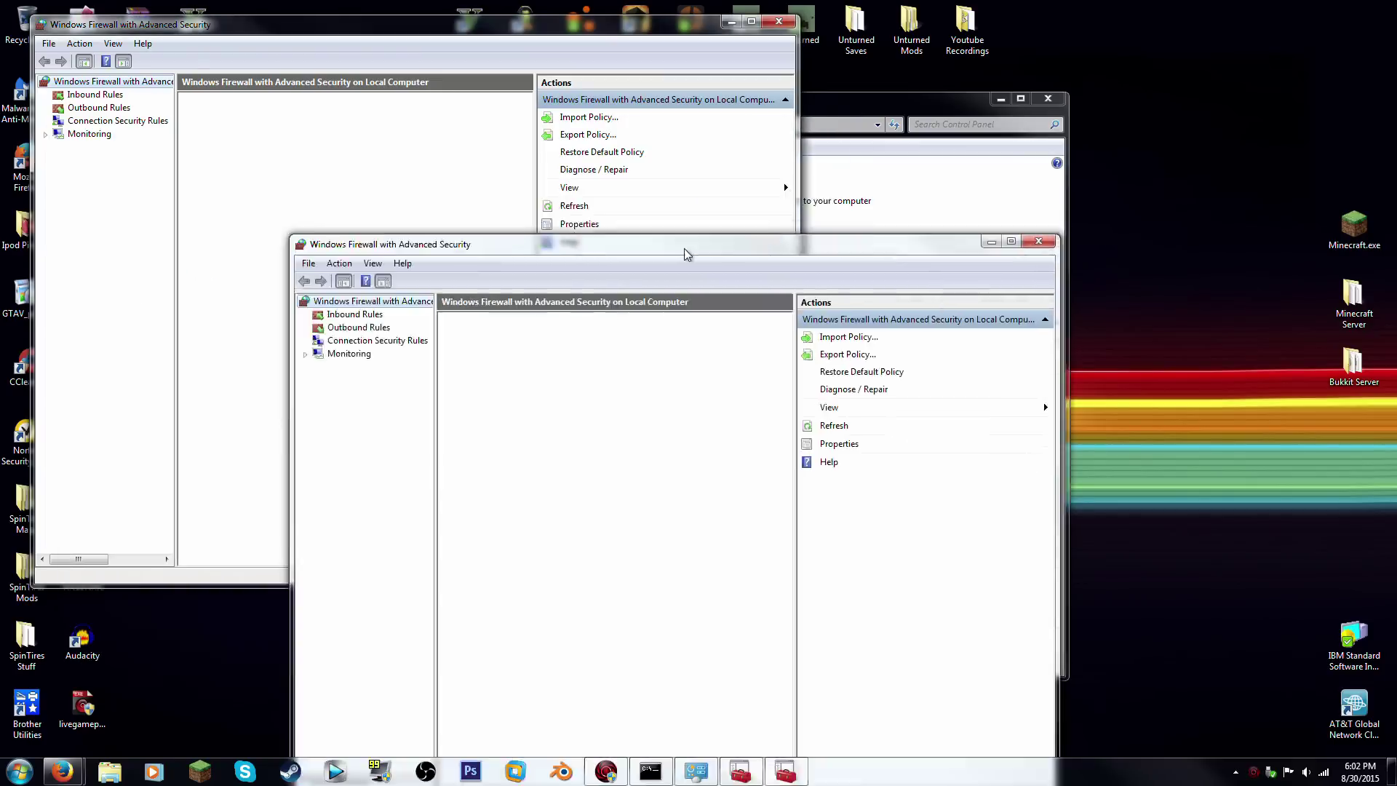
{"action": "left_click_drag", "start_coordinate": [704, 228], "coordinate": [560, 110]}
{"action": "left_click", "coordinate": [912, 98]}
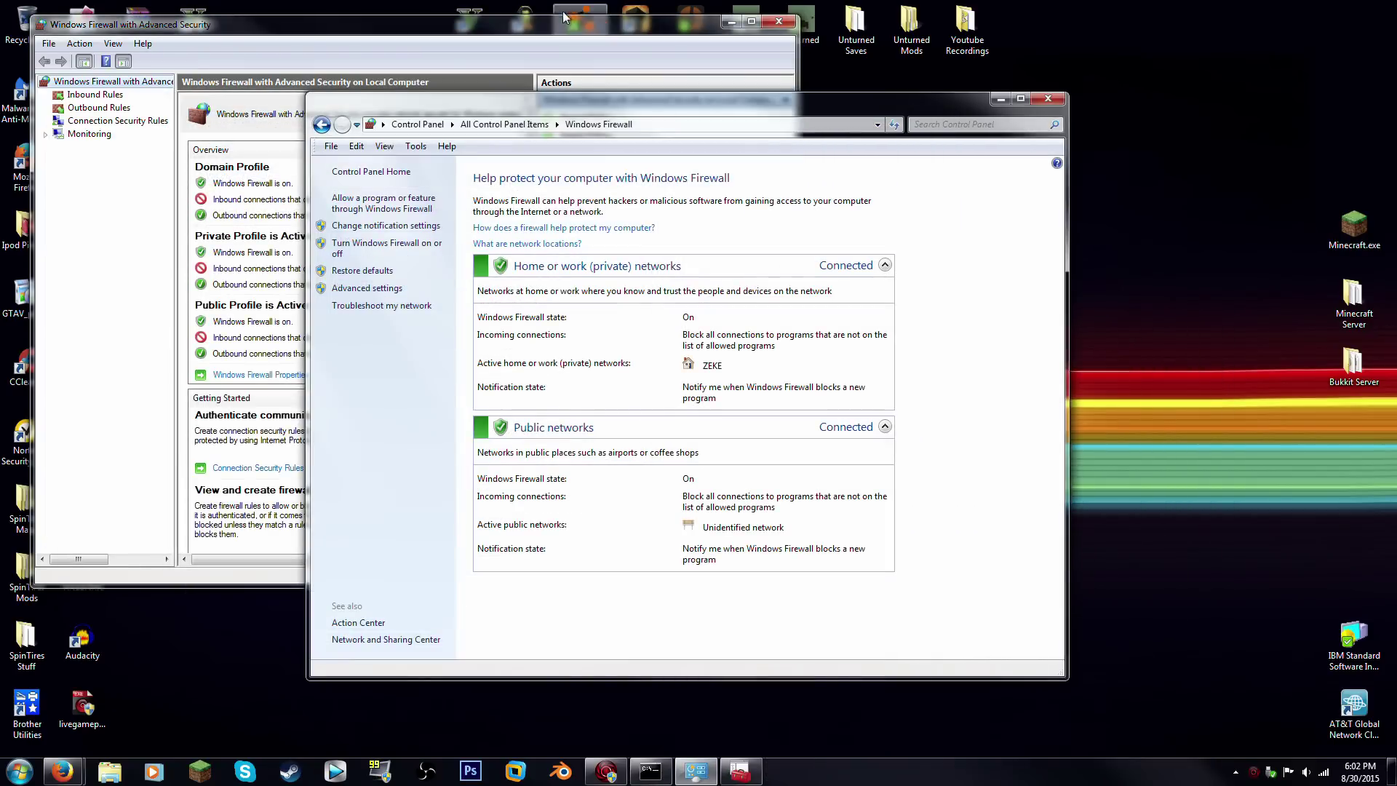
{"action": "left_click_drag", "start_coordinate": [560, 29], "coordinate": [891, 177]}
{"action": "double_click", "coordinate": [1022, 175]}
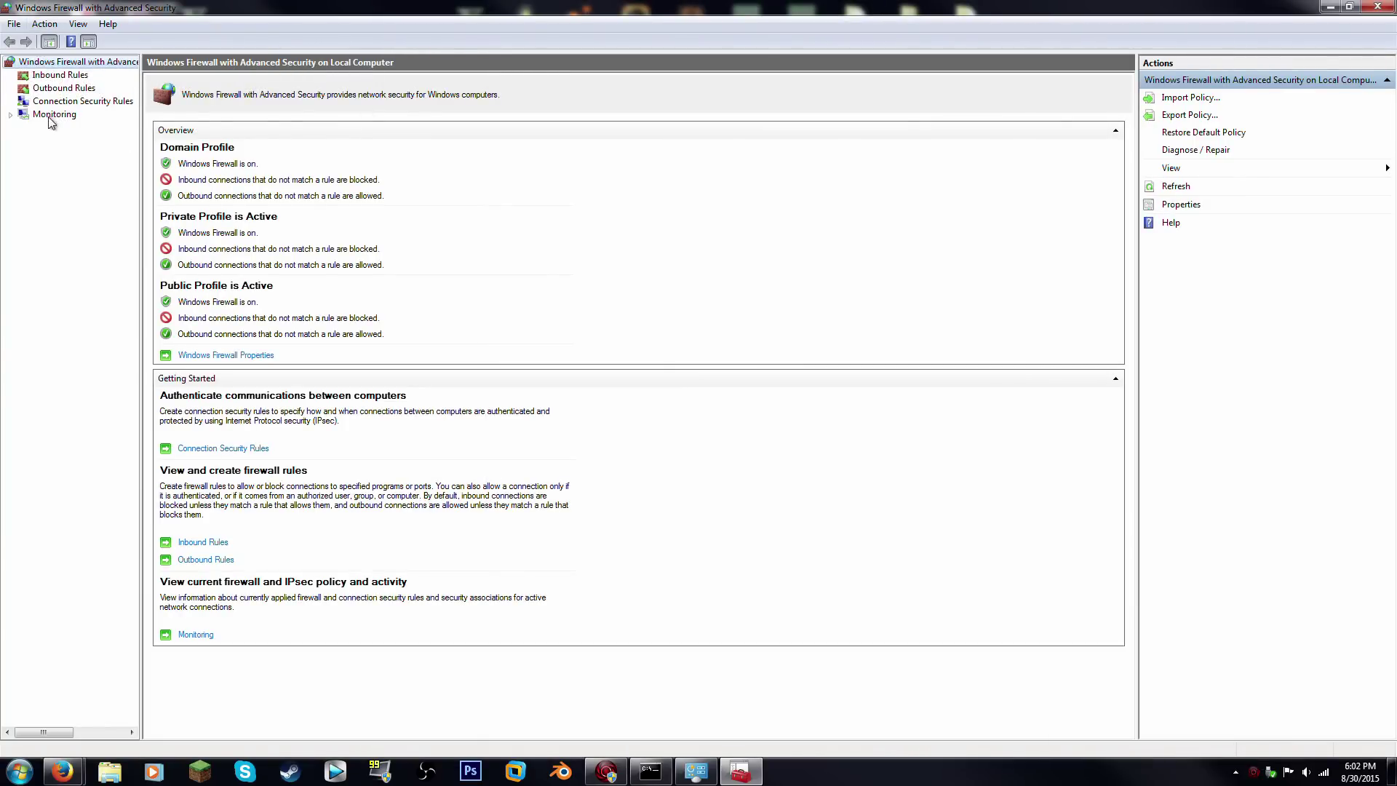
List Inbound Rules sorted by name and scroll to the existing Unturned rules
{"action": "left_click", "coordinate": [60, 77]}
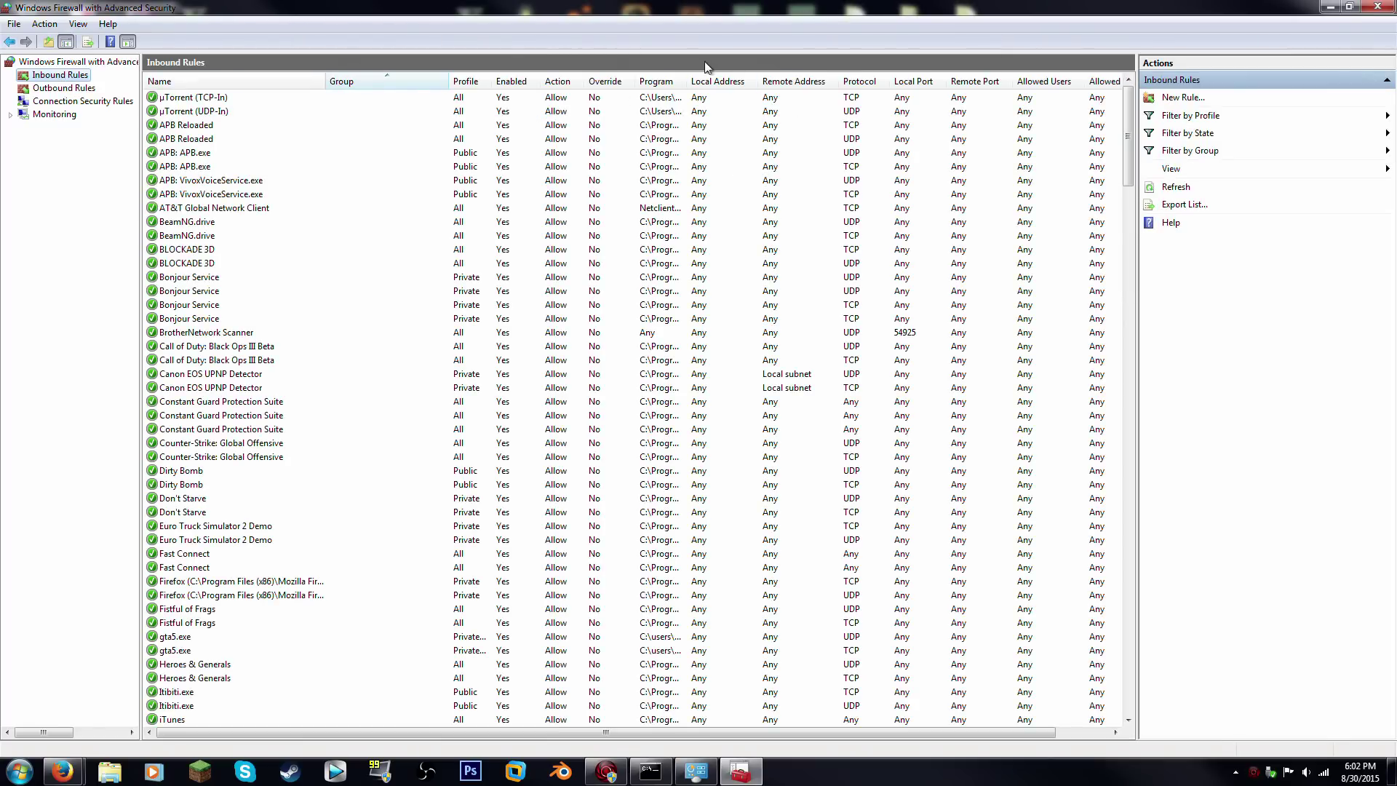
{"action": "left_click", "coordinate": [258, 85]}
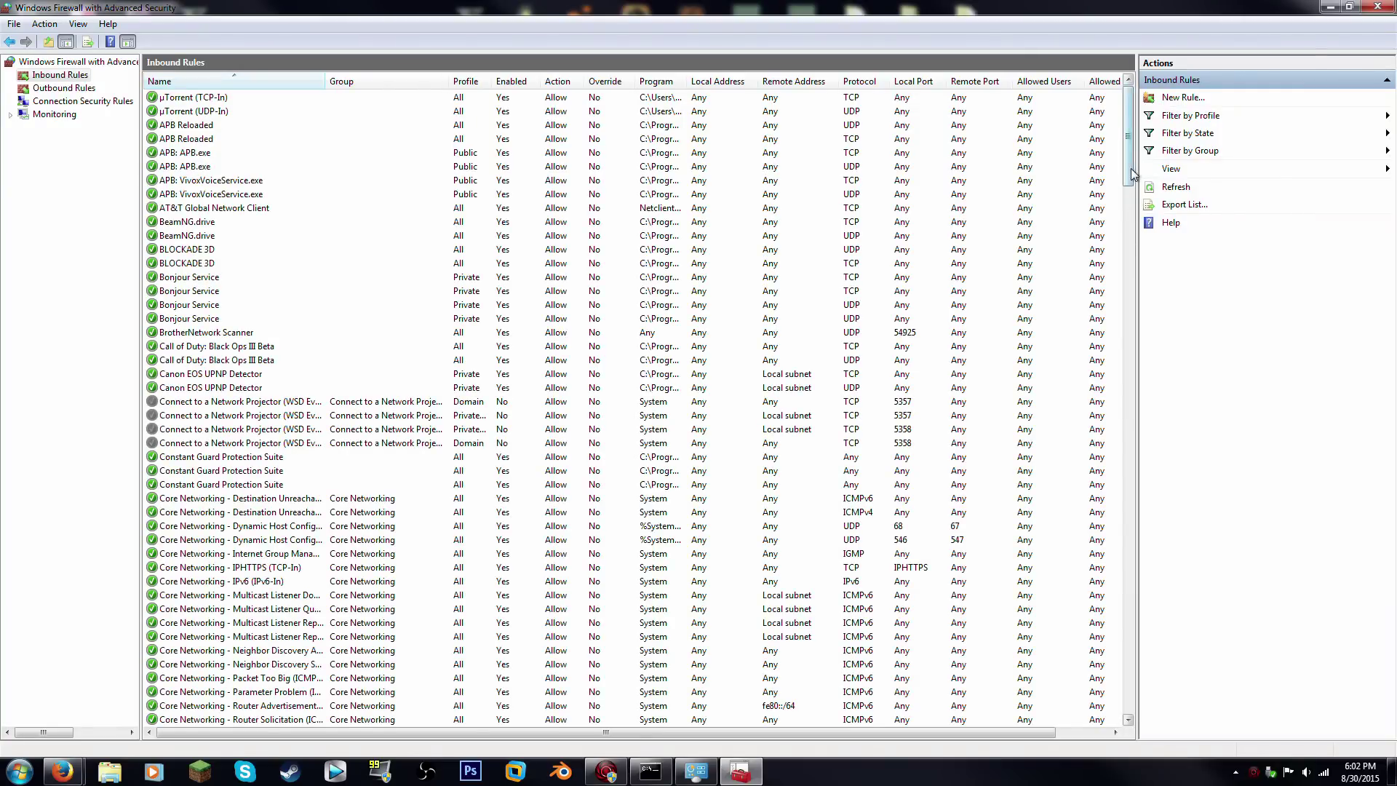
{"action": "left_click_drag", "start_coordinate": [1128, 139], "coordinate": [1091, 622]}
{"action": "left_click", "coordinate": [191, 360]}
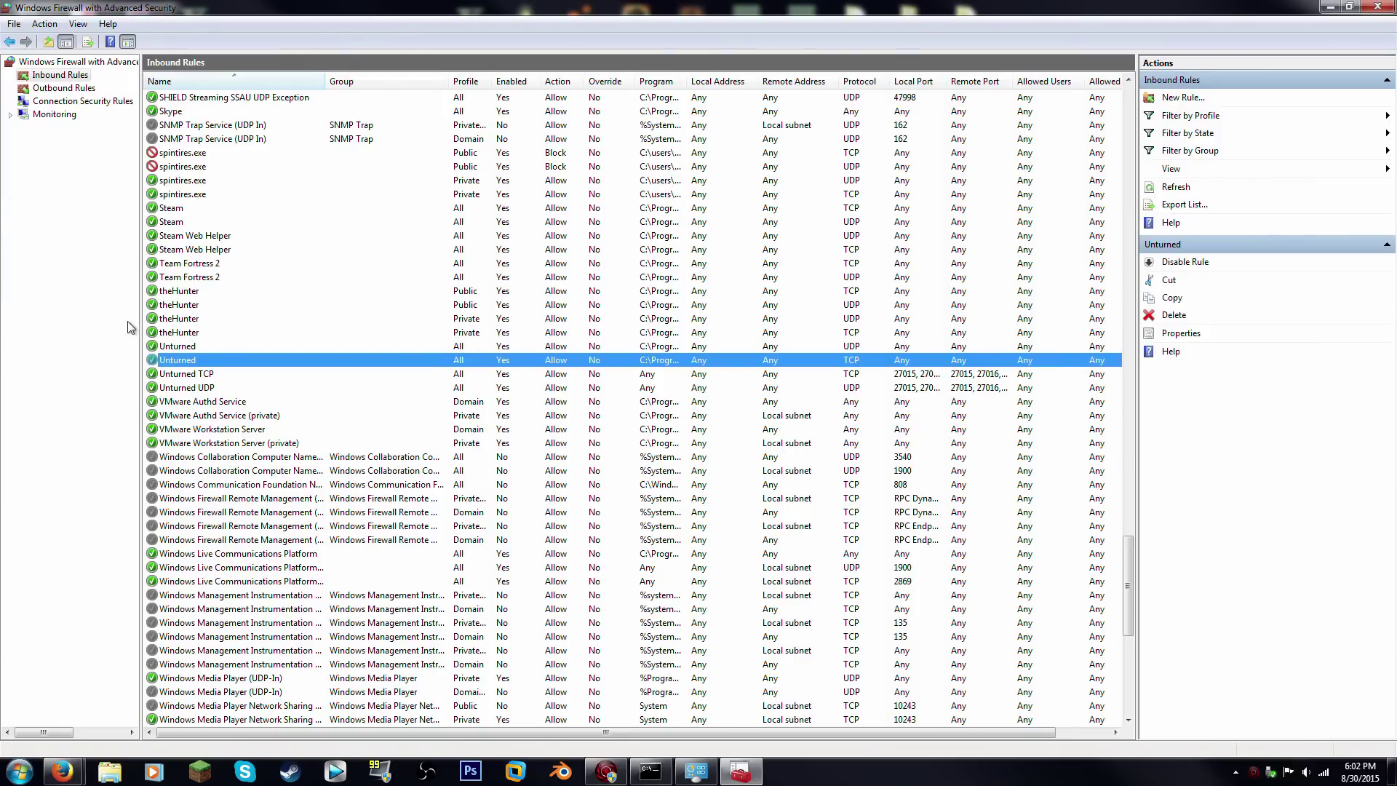
Delete the Unturned TCP and Unturned UDP inbound rules
{"action": "left_click", "coordinate": [175, 347]}
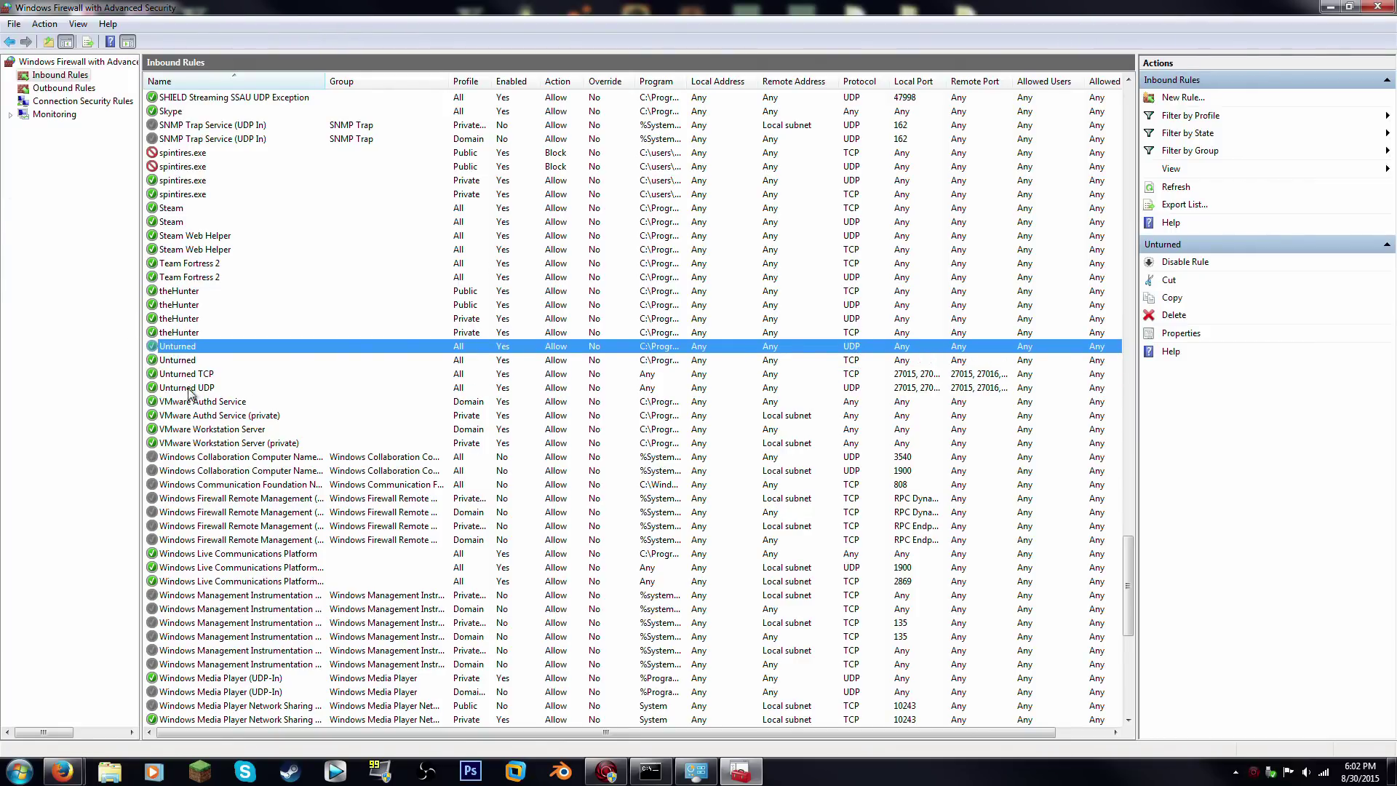
{"action": "left_click", "coordinate": [214, 374]}
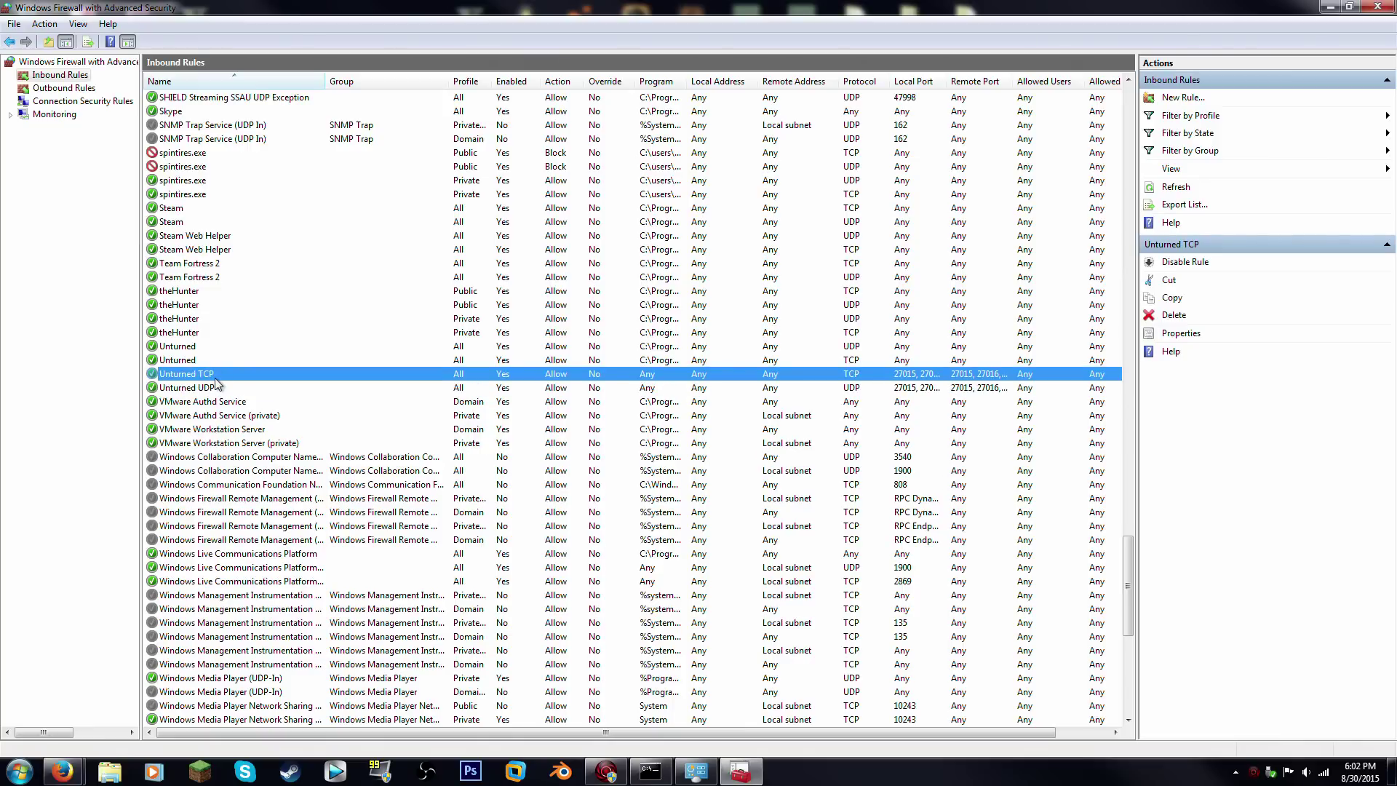
{"action": "key", "text": "Delete"}
{"action": "left_click", "coordinate": [717, 438]}
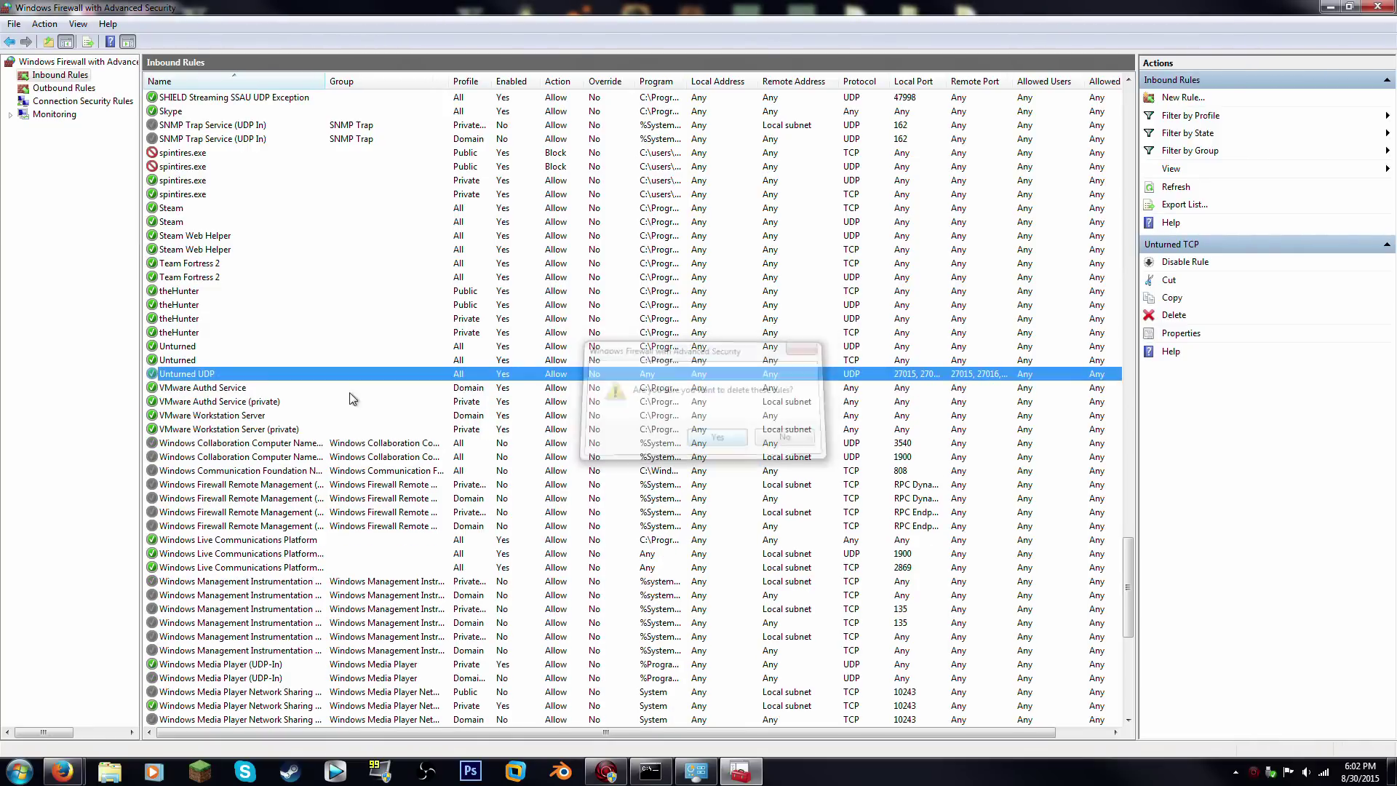
{"action": "key", "text": "Delete"}
{"action": "left_click", "coordinate": [700, 438]}
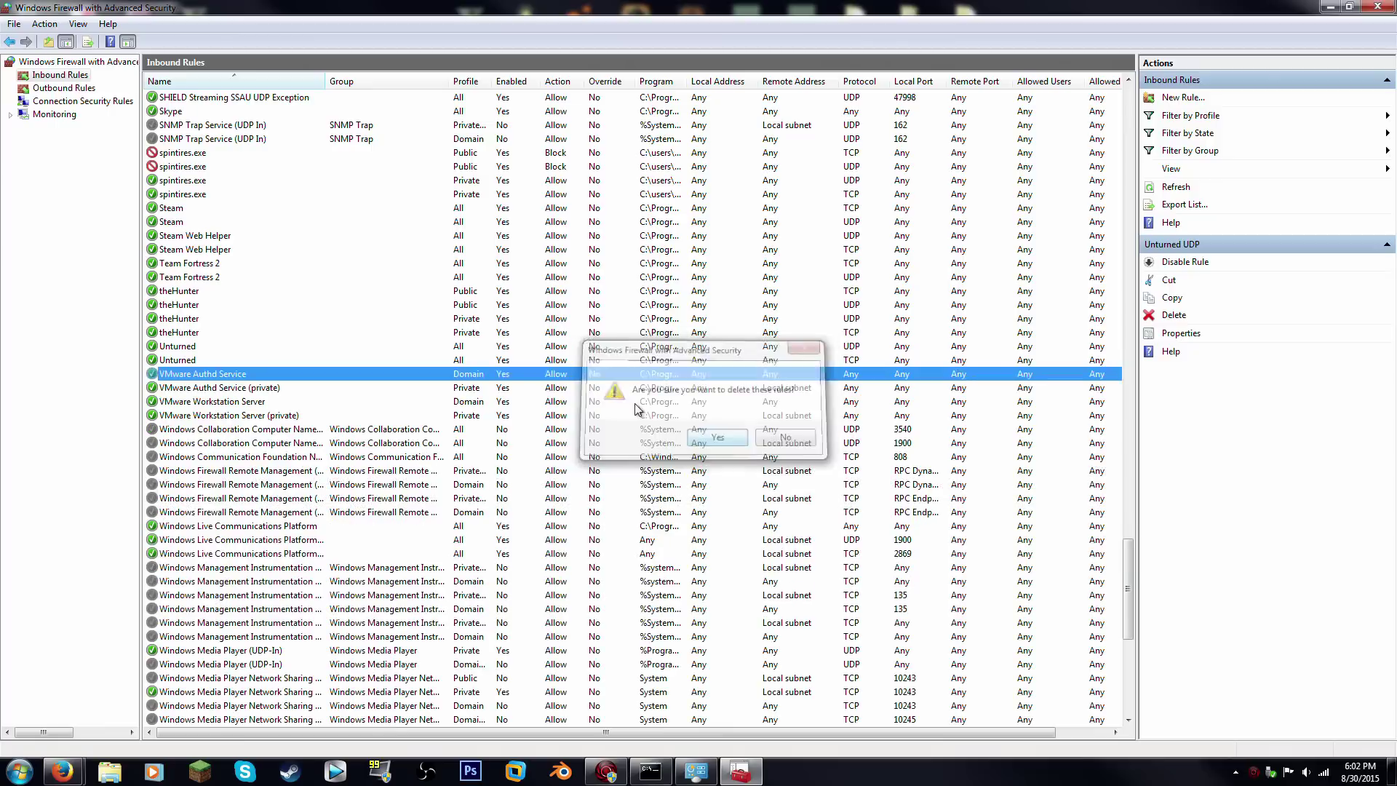
Inspect the two remaining program-based Unturned rules
{"action": "left_click", "coordinate": [191, 347]}
{"action": "left_click", "coordinate": [228, 360]}
{"action": "left_click", "coordinate": [226, 351]}
{"action": "left_click", "coordinate": [226, 358]}
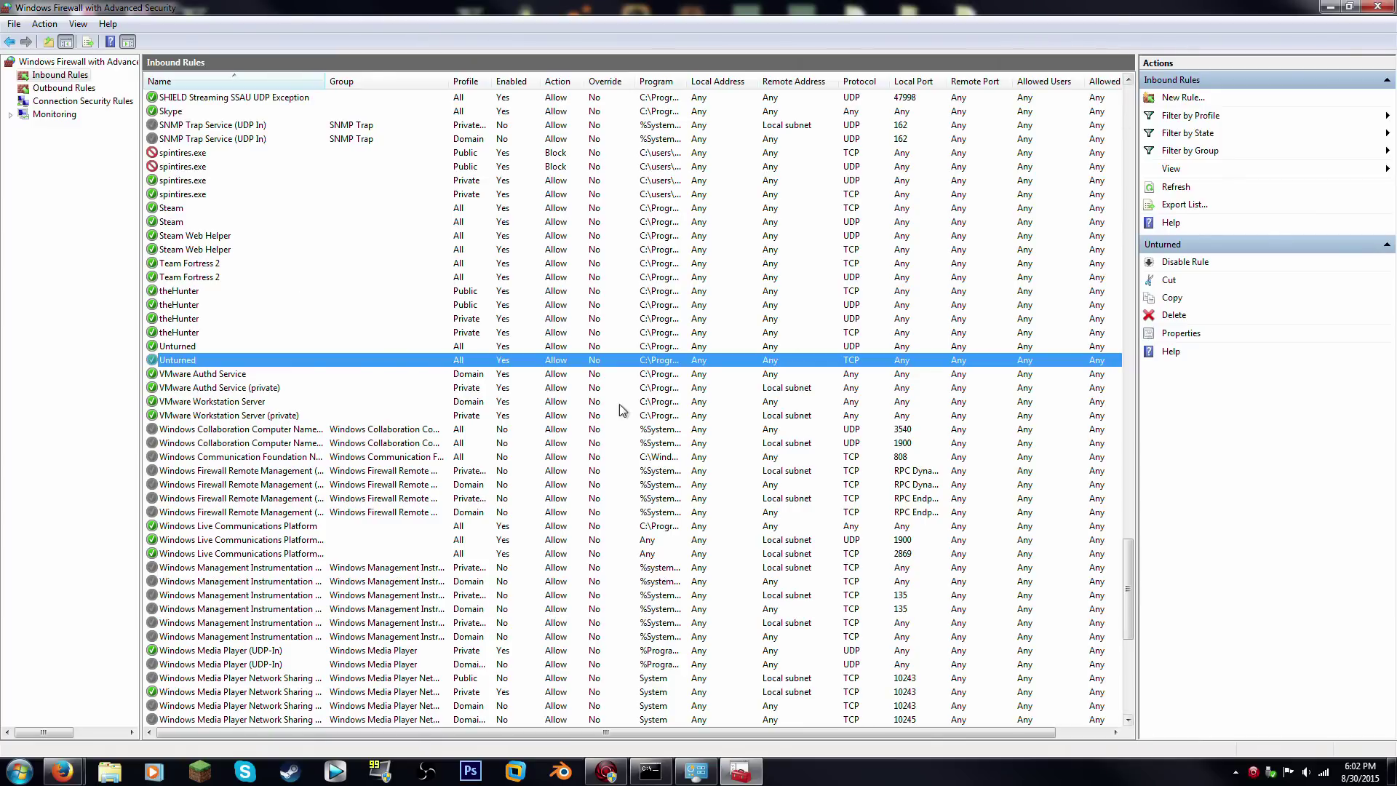
{"action": "left_click", "coordinate": [234, 347]}
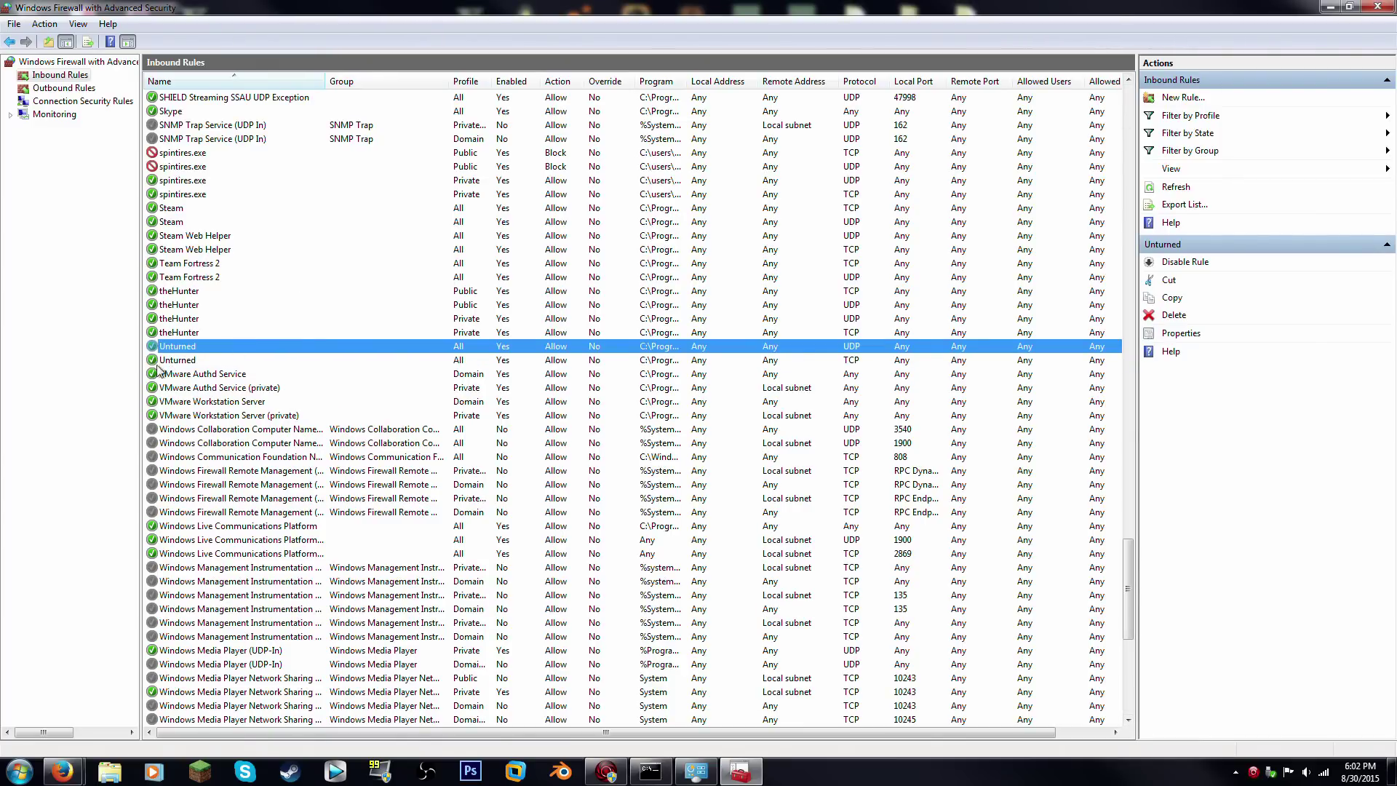
Start a port-based inbound rule for TCP with specific local ports 27015, 27016, 27017, 27018
{"action": "left_click", "coordinate": [1182, 97]}
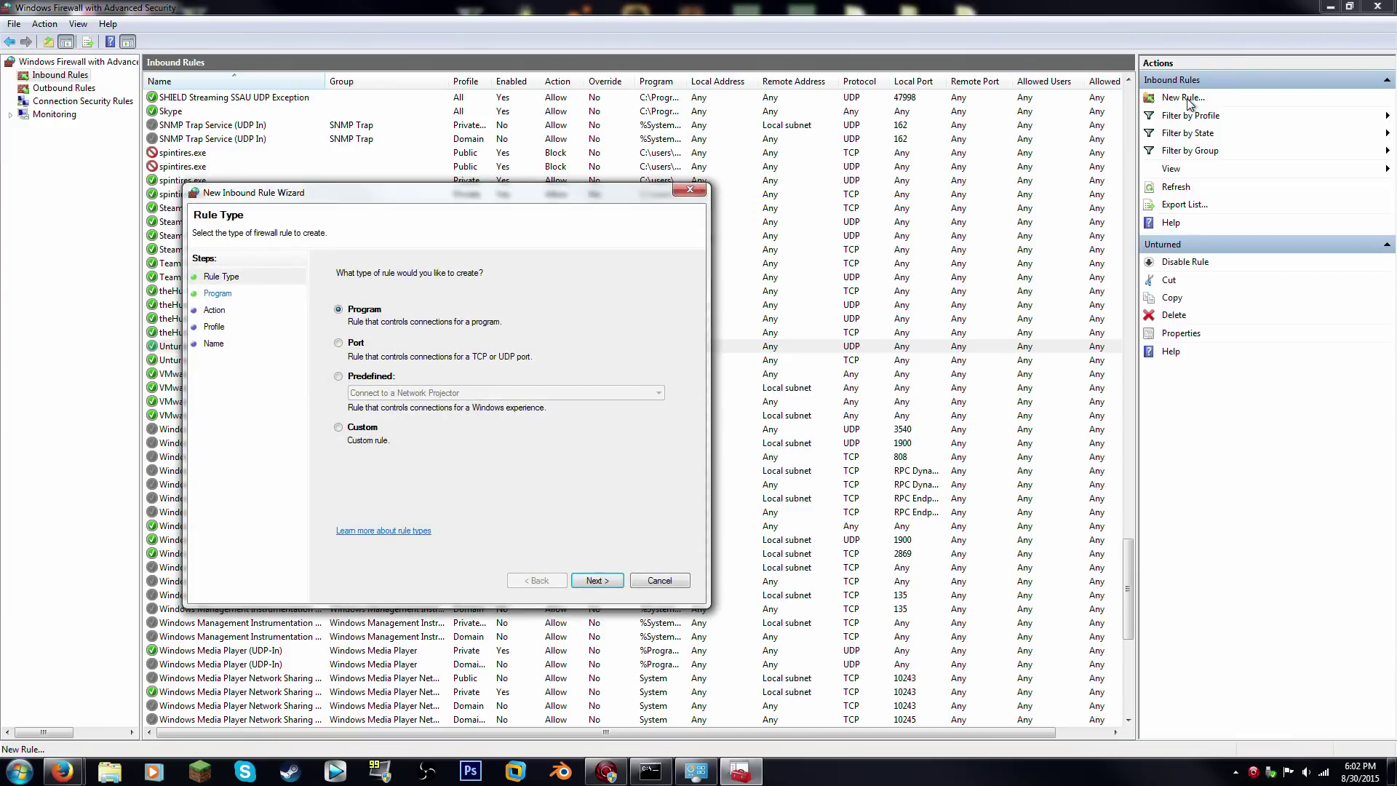
{"action": "left_click", "coordinate": [348, 347]}
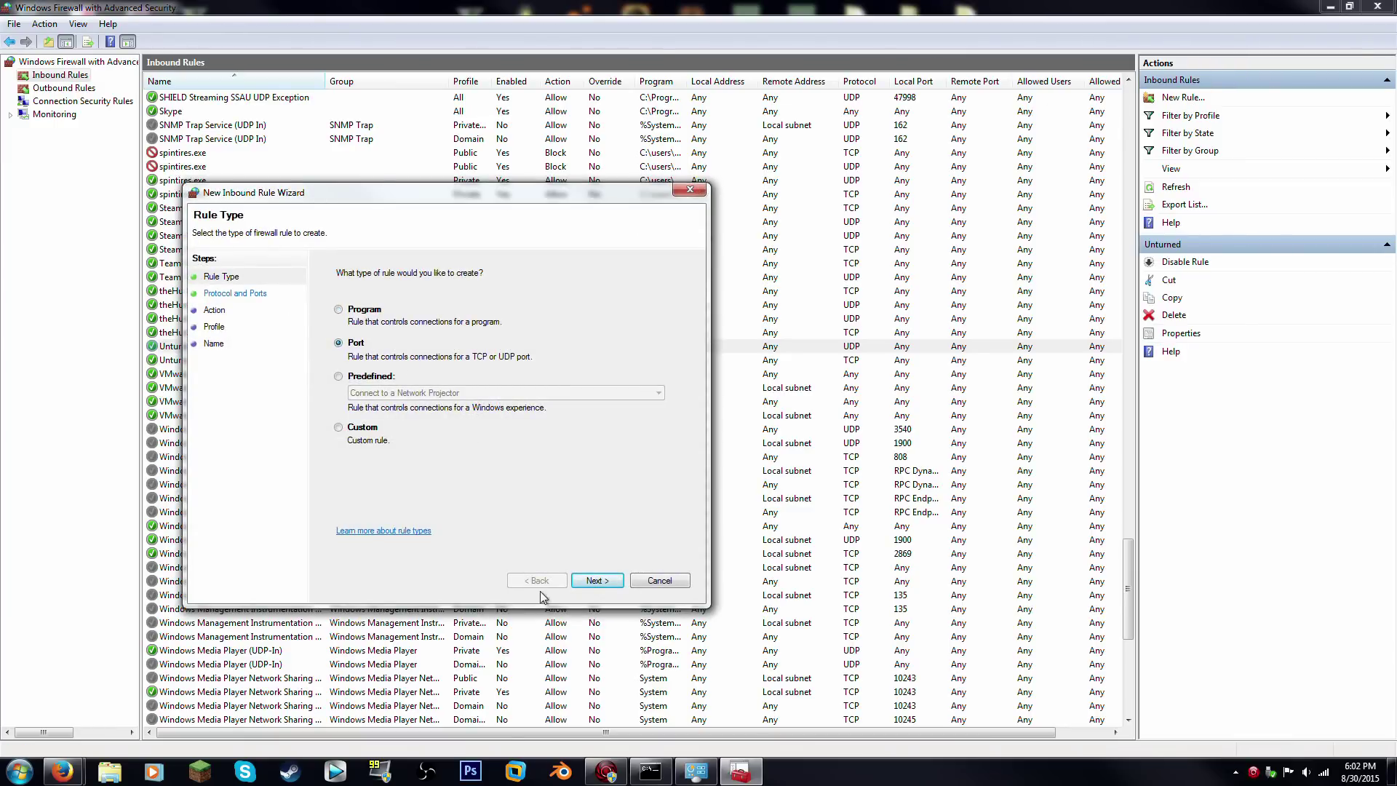
{"action": "left_click", "coordinate": [594, 580]}
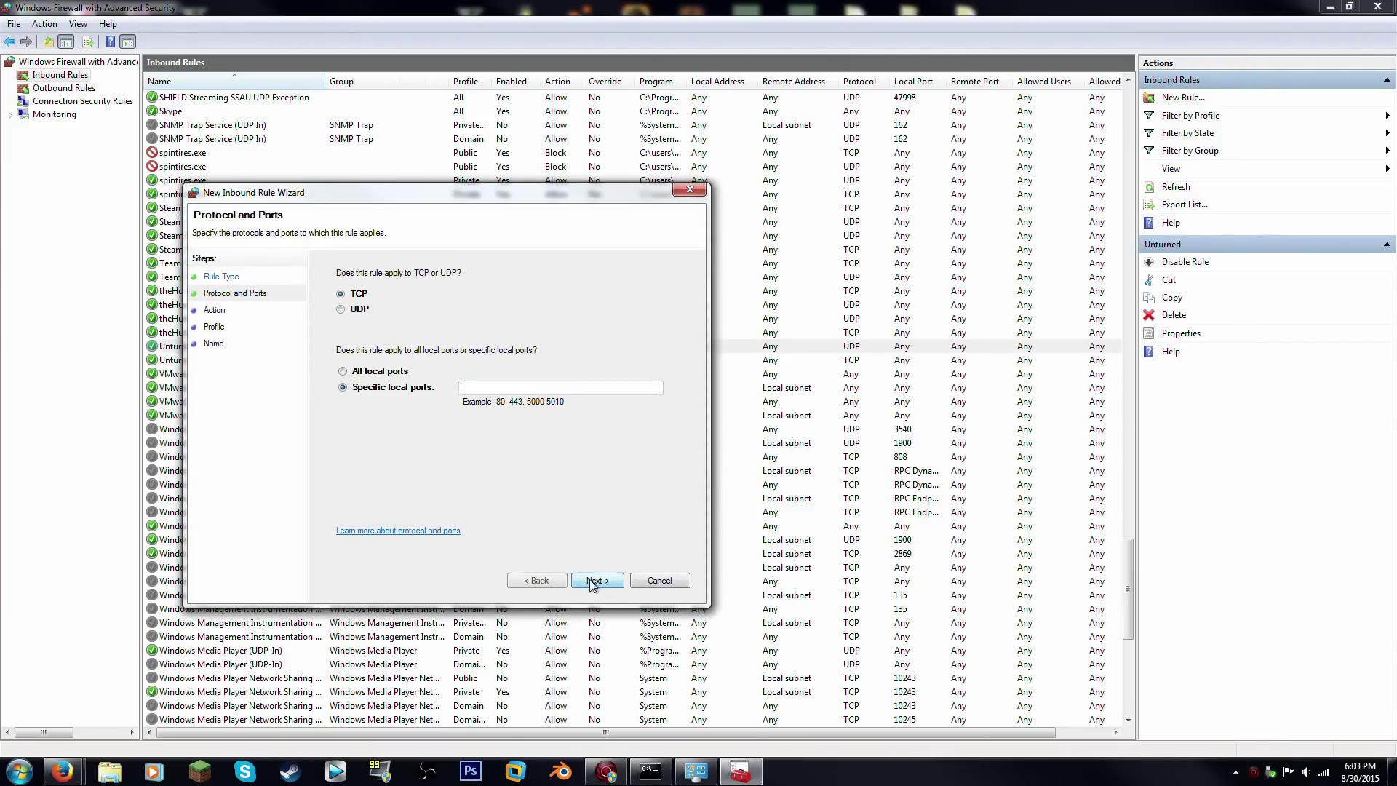
{"action": "left_click", "coordinate": [341, 309]}
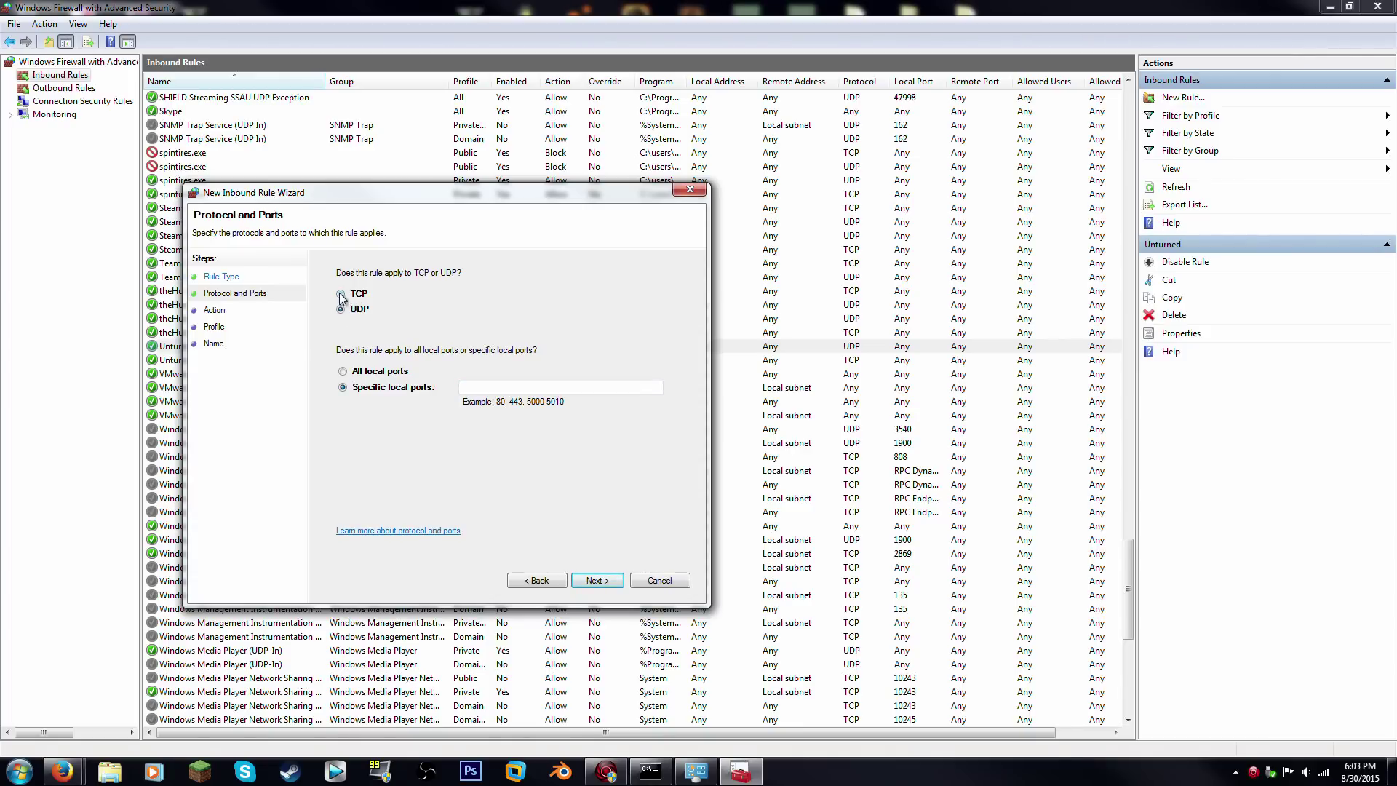
{"action": "left_click", "coordinate": [341, 295]}
{"action": "left_click", "coordinate": [480, 390]}
{"action": "type", "text": "27015"}
{"action": "type", "text": "16, 27017, 27018"}
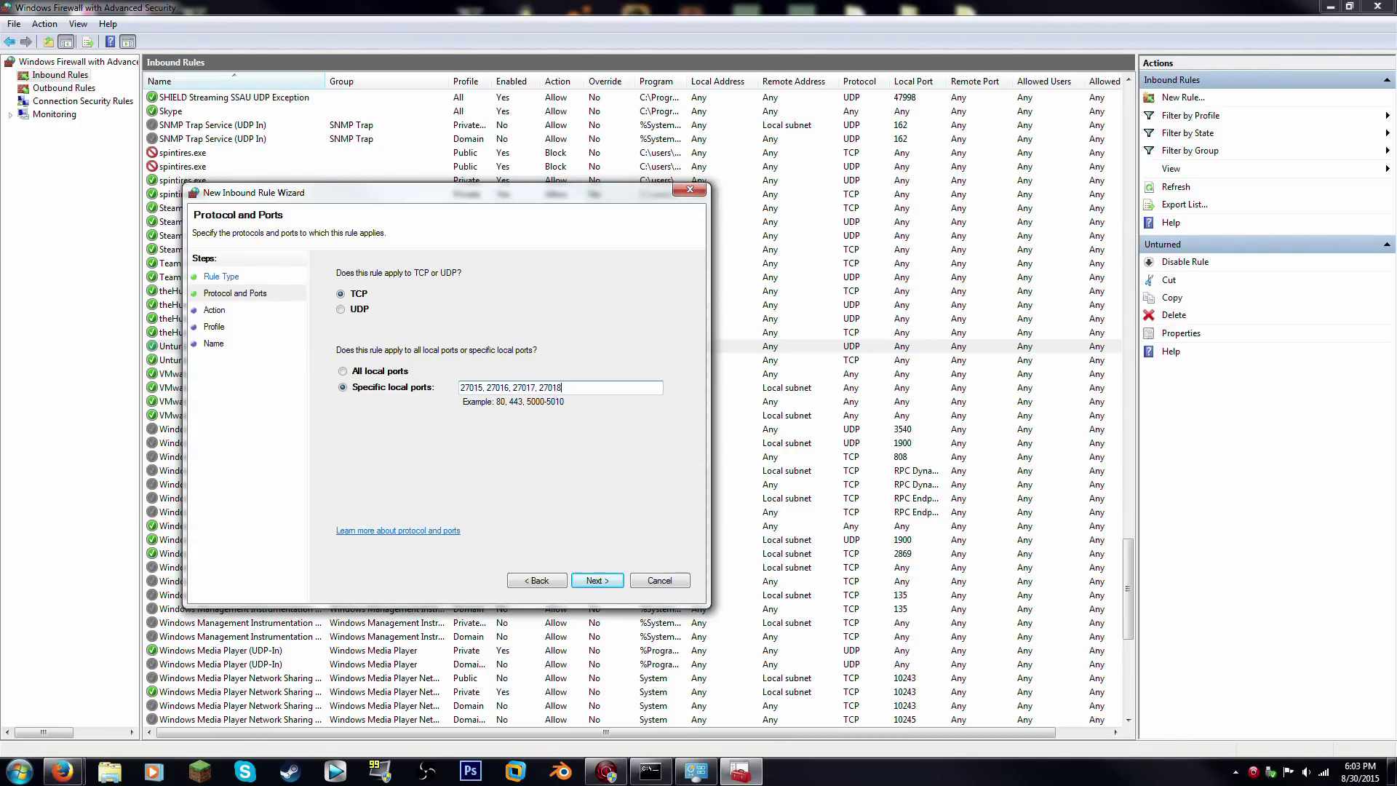
Copy the local port list 27015–27018 to the clipboard for reuse
{"action": "left_click_drag", "start_coordinate": [566, 388], "coordinate": [180, 387]}
{"action": "right_click", "coordinate": [469, 388]}
{"action": "left_click", "coordinate": [518, 439]}
{"action": "left_click", "coordinate": [585, 387]}
Keep Allow and all profiles, and name the rule Unturned TCP to finish it
{"action": "left_click", "coordinate": [598, 580]}
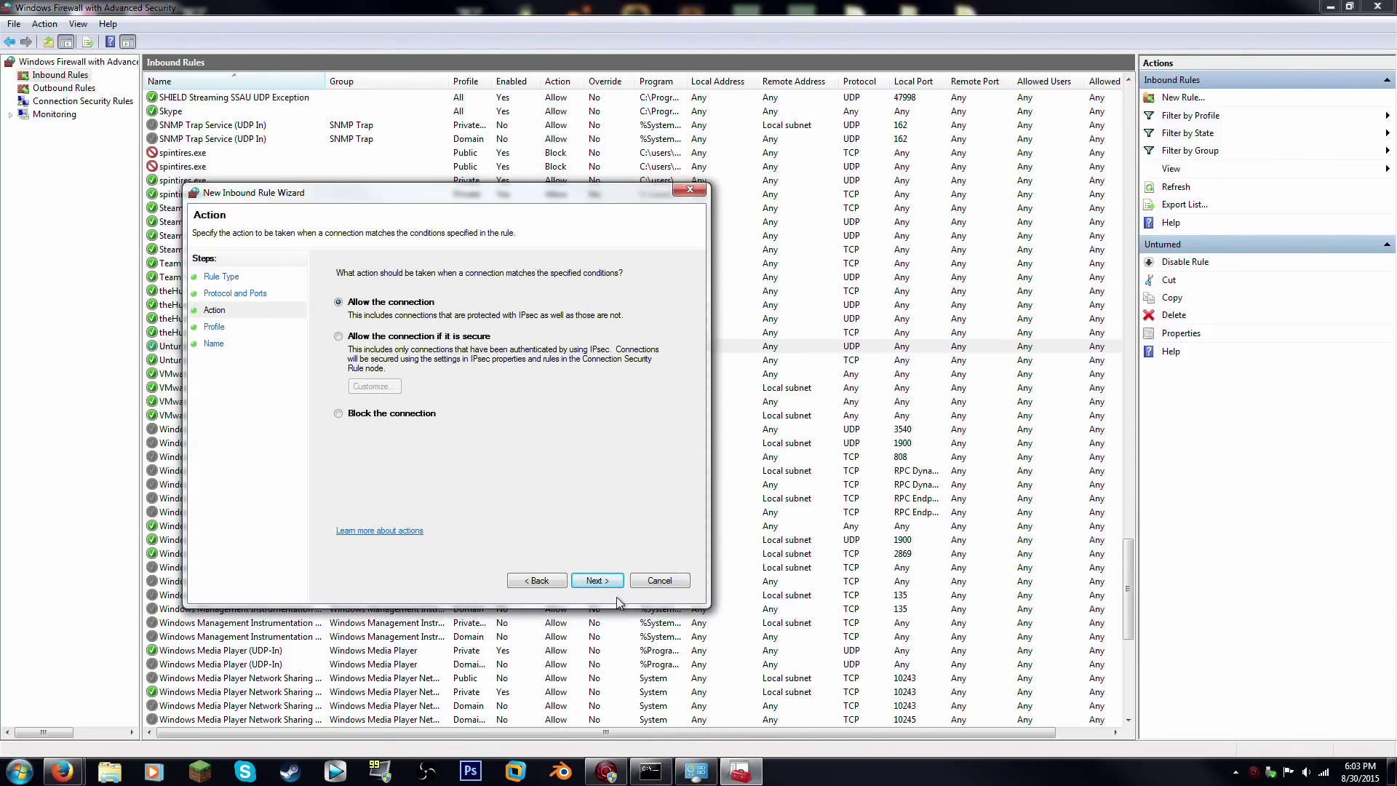
{"action": "left_click", "coordinate": [602, 580]}
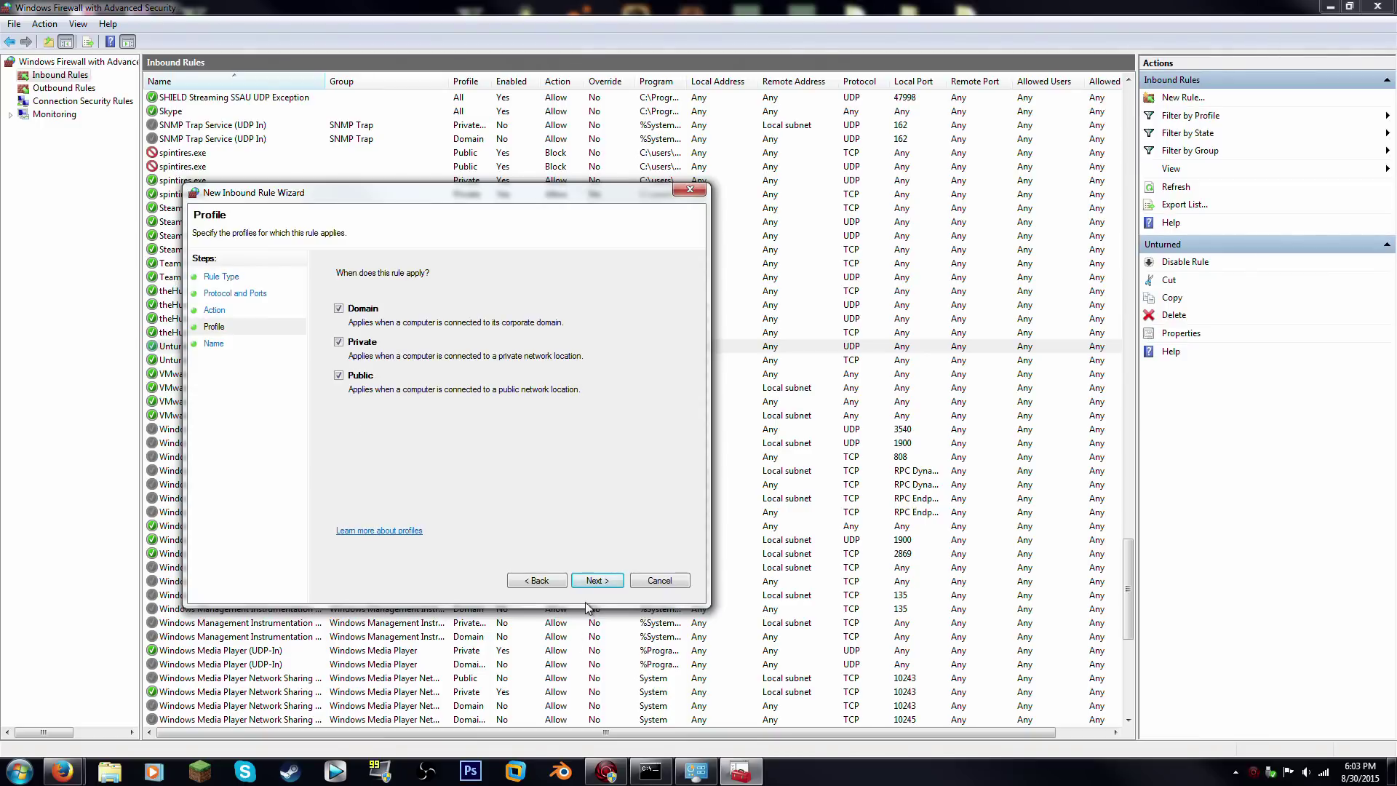
{"action": "left_click", "coordinate": [593, 579]}
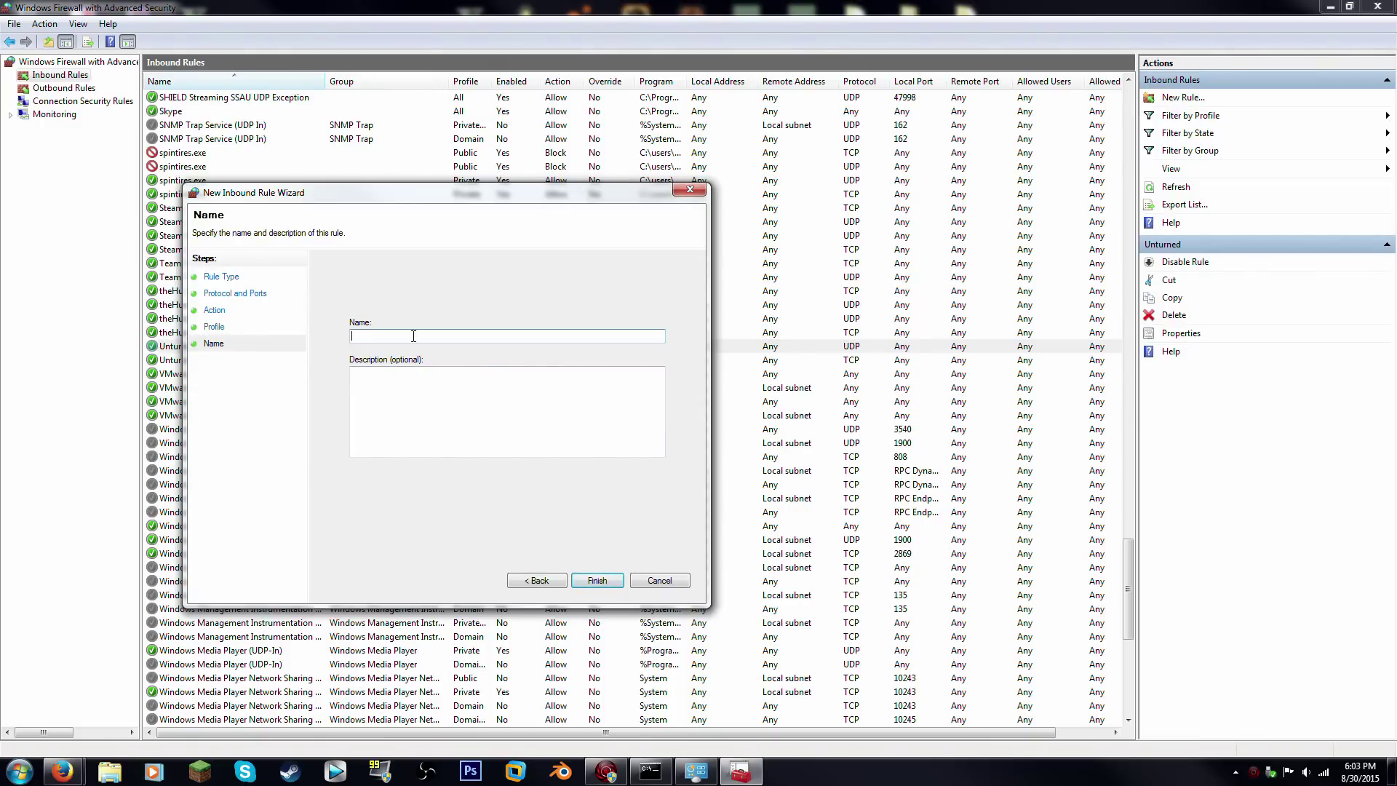
{"action": "type", "text": "Unt"}
{"action": "type", "text": "urned TCP"}
{"action": "key", "text": "Return"}
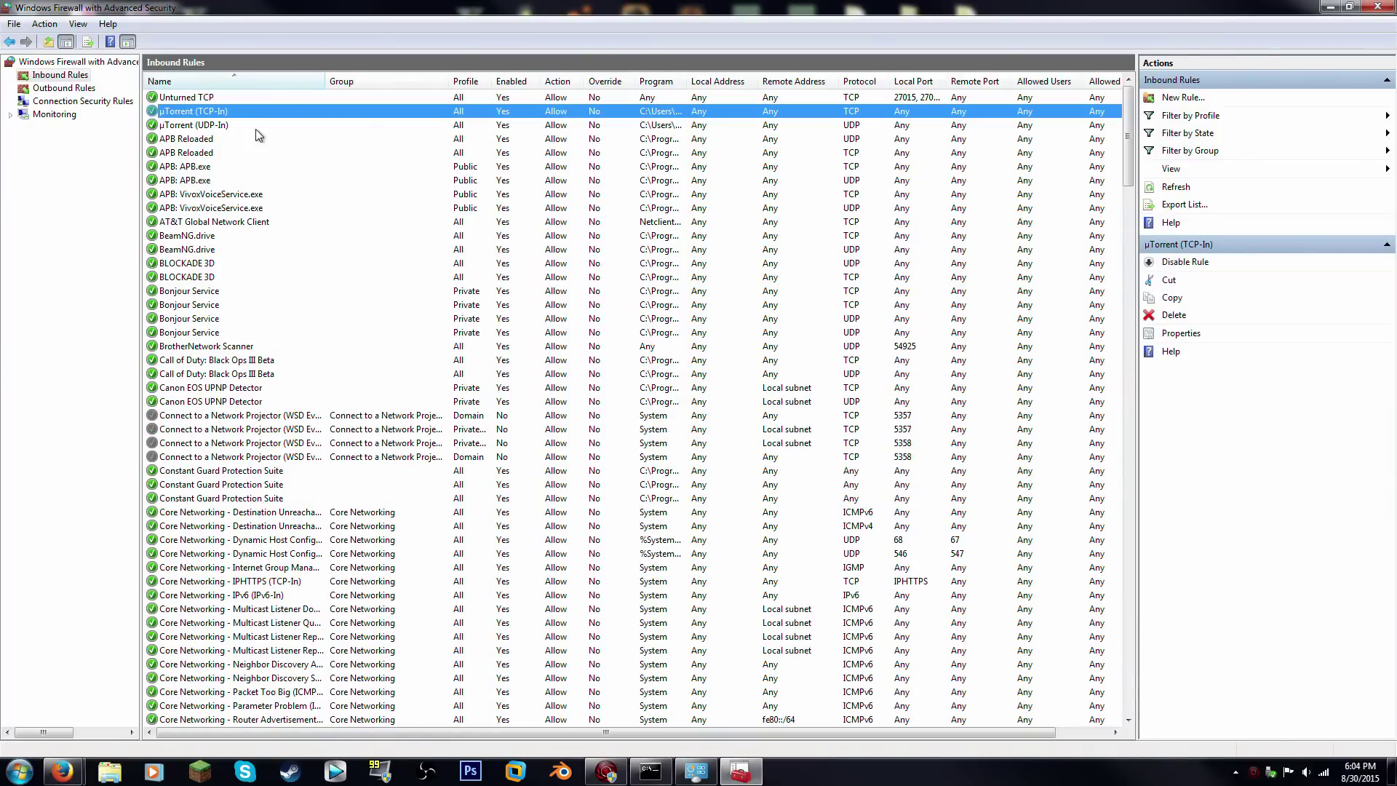
Sort the inbound rules by name and scroll to review the new Unturned TCP rule
{"action": "left_click", "coordinate": [200, 101]}
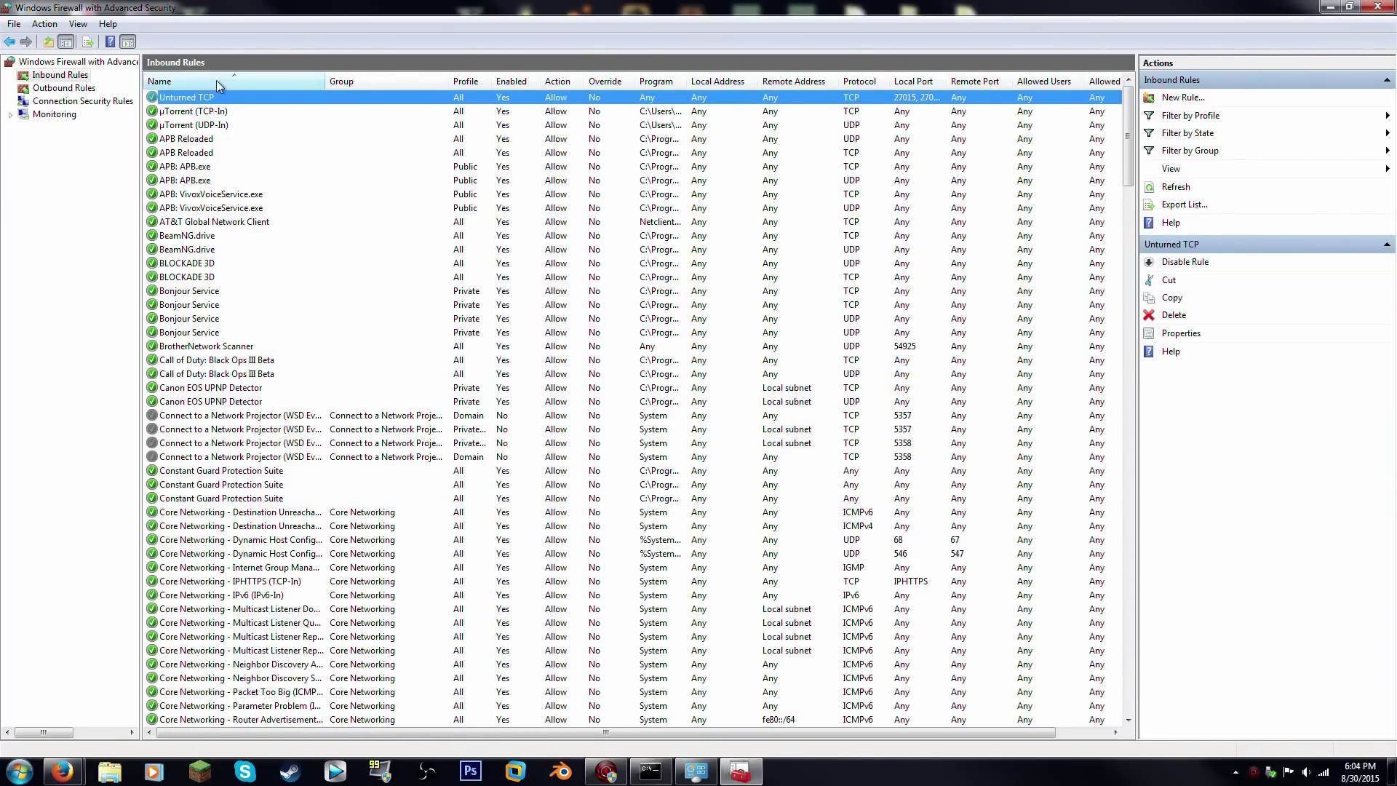
{"action": "left_click", "coordinate": [216, 81]}
{"action": "left_click", "coordinate": [216, 81]}
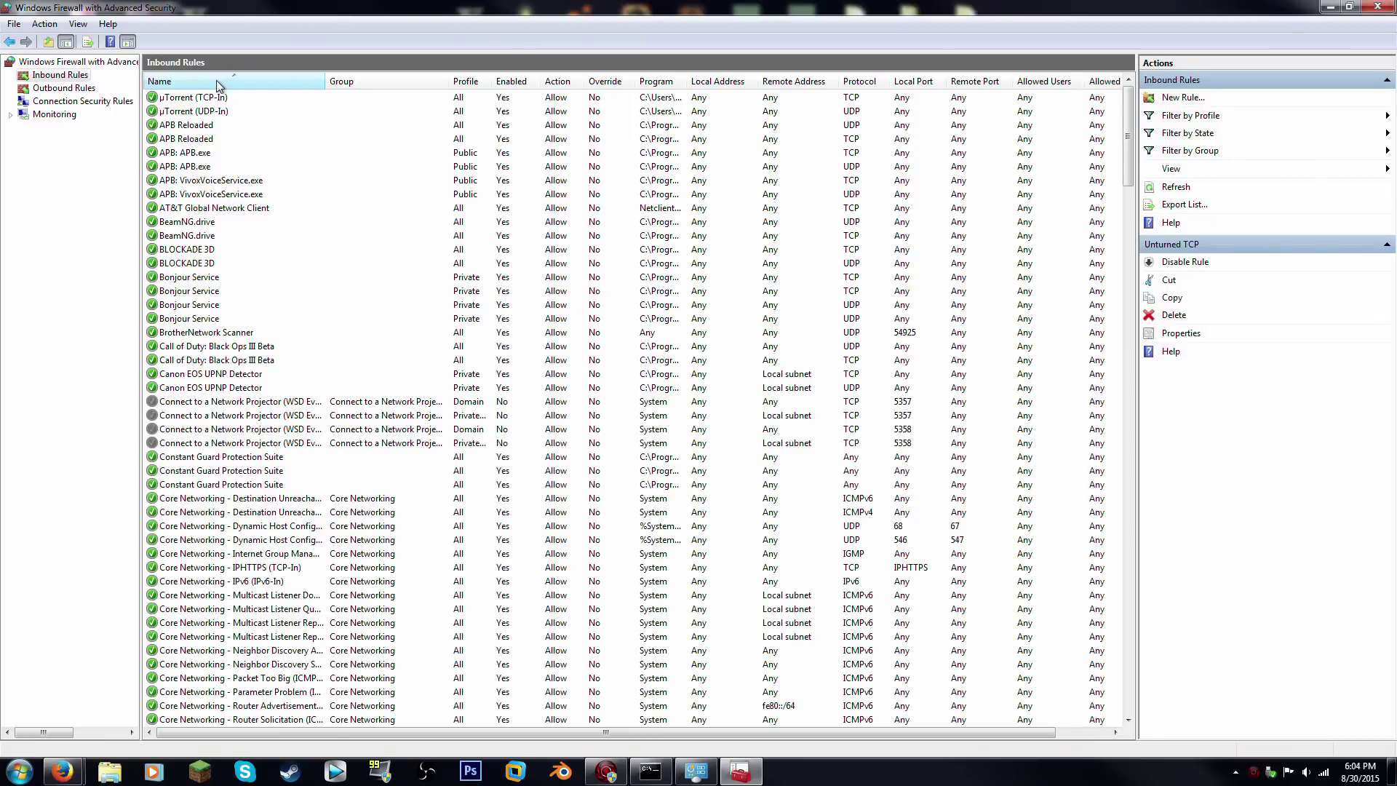
{"action": "left_click", "coordinate": [216, 80]}
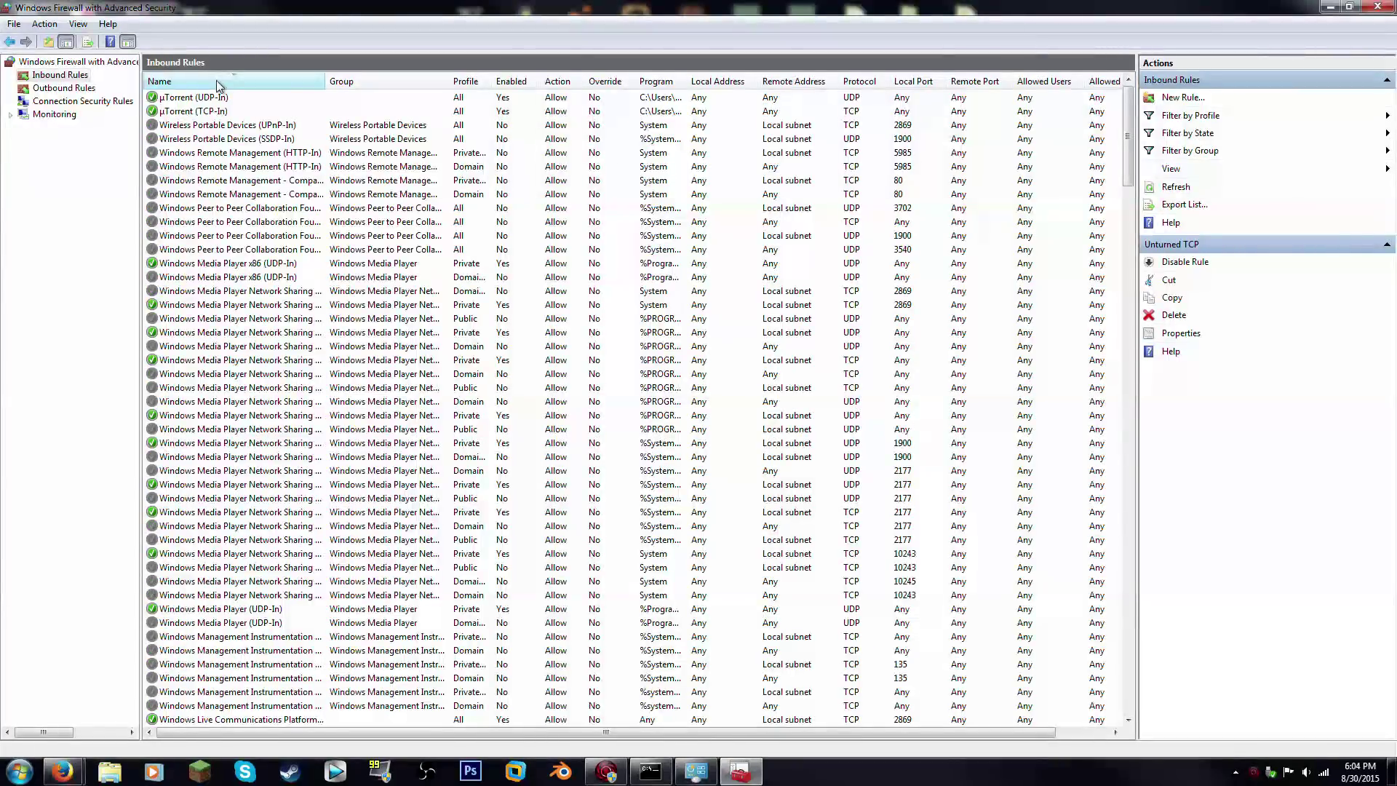
{"action": "left_click", "coordinate": [216, 80]}
{"action": "scroll", "coordinate": [346, 331], "scroll_direction": "down", "scroll_amount": 20}
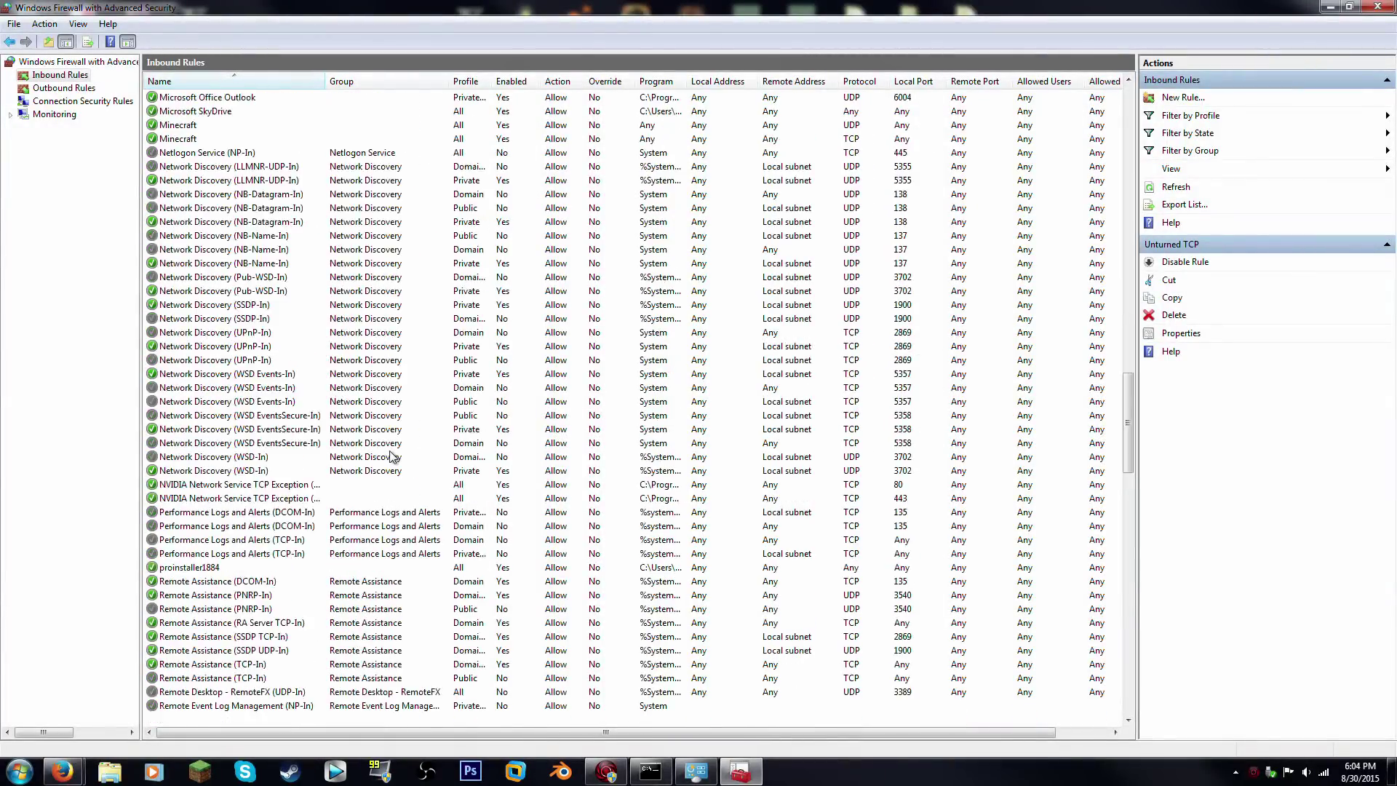
{"action": "scroll", "coordinate": [383, 456], "scroll_direction": "down", "scroll_amount": 14}
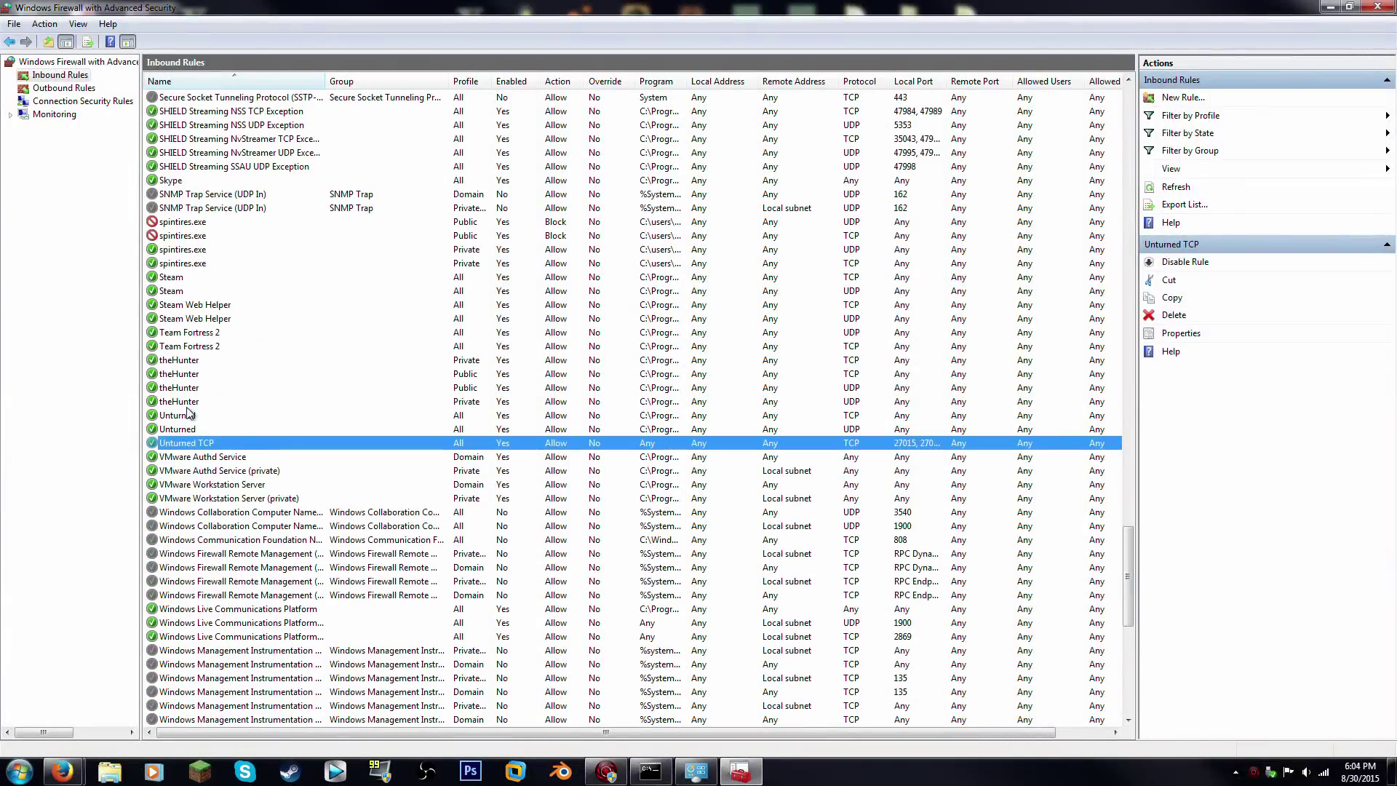
Start a port-based inbound rule for UDP, pasting local ports 27015–27018
{"action": "left_click", "coordinate": [1169, 100]}
{"action": "left_click", "coordinate": [194, 198]}
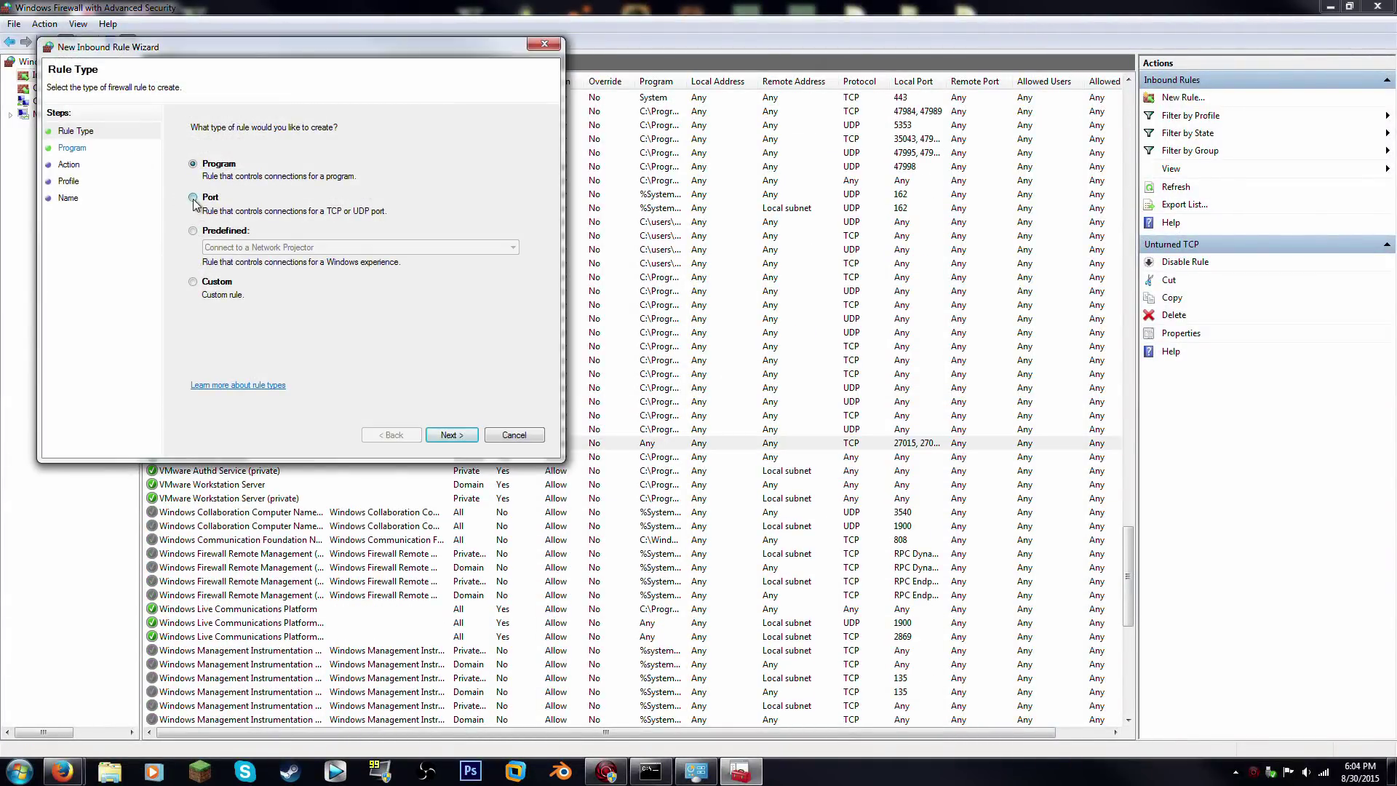
{"action": "left_click", "coordinate": [449, 433]}
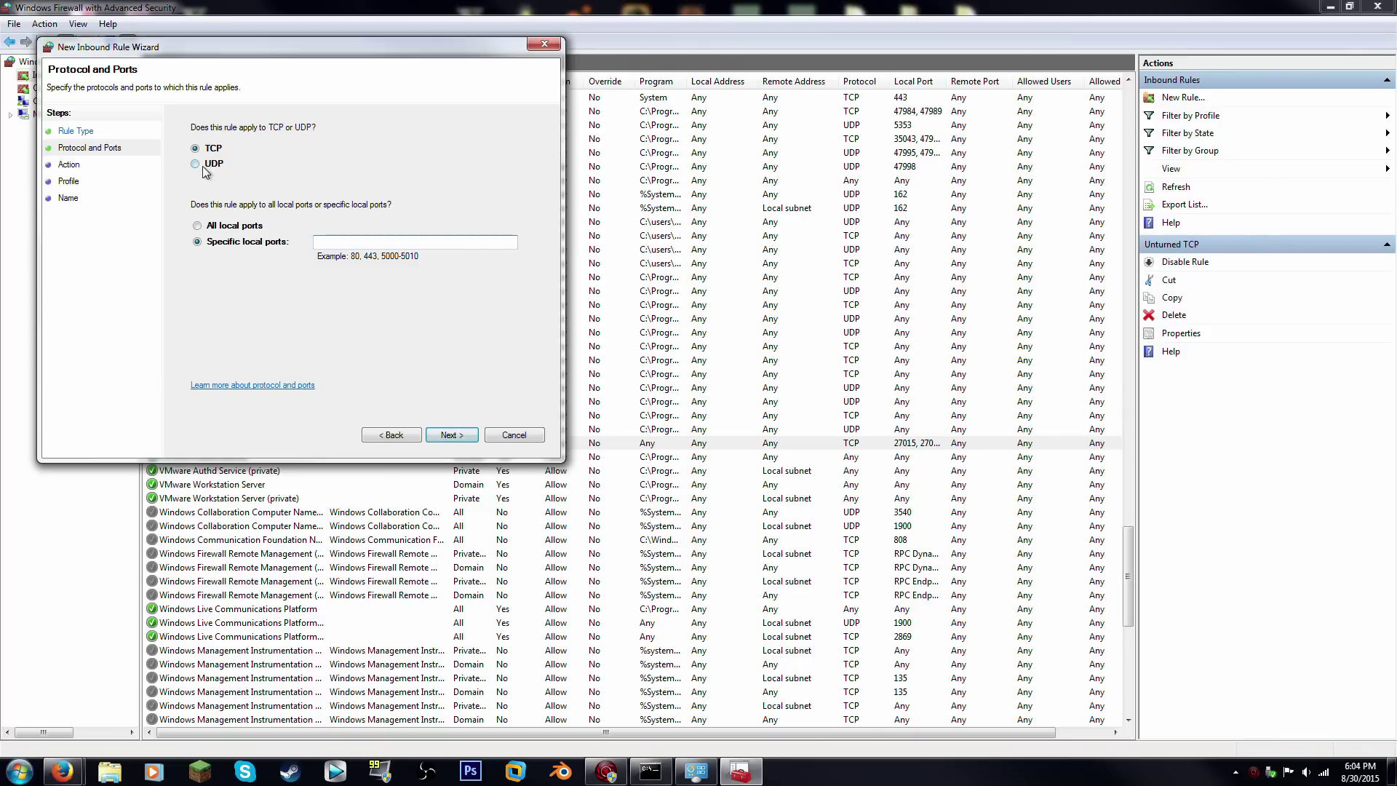
{"action": "left_click", "coordinate": [195, 163]}
{"action": "right_click", "coordinate": [373, 243]}
{"action": "left_click", "coordinate": [434, 309]}
Keep Allow and all profiles, and name the rule Unturned UDP to finish it
{"action": "left_click", "coordinate": [452, 434]}
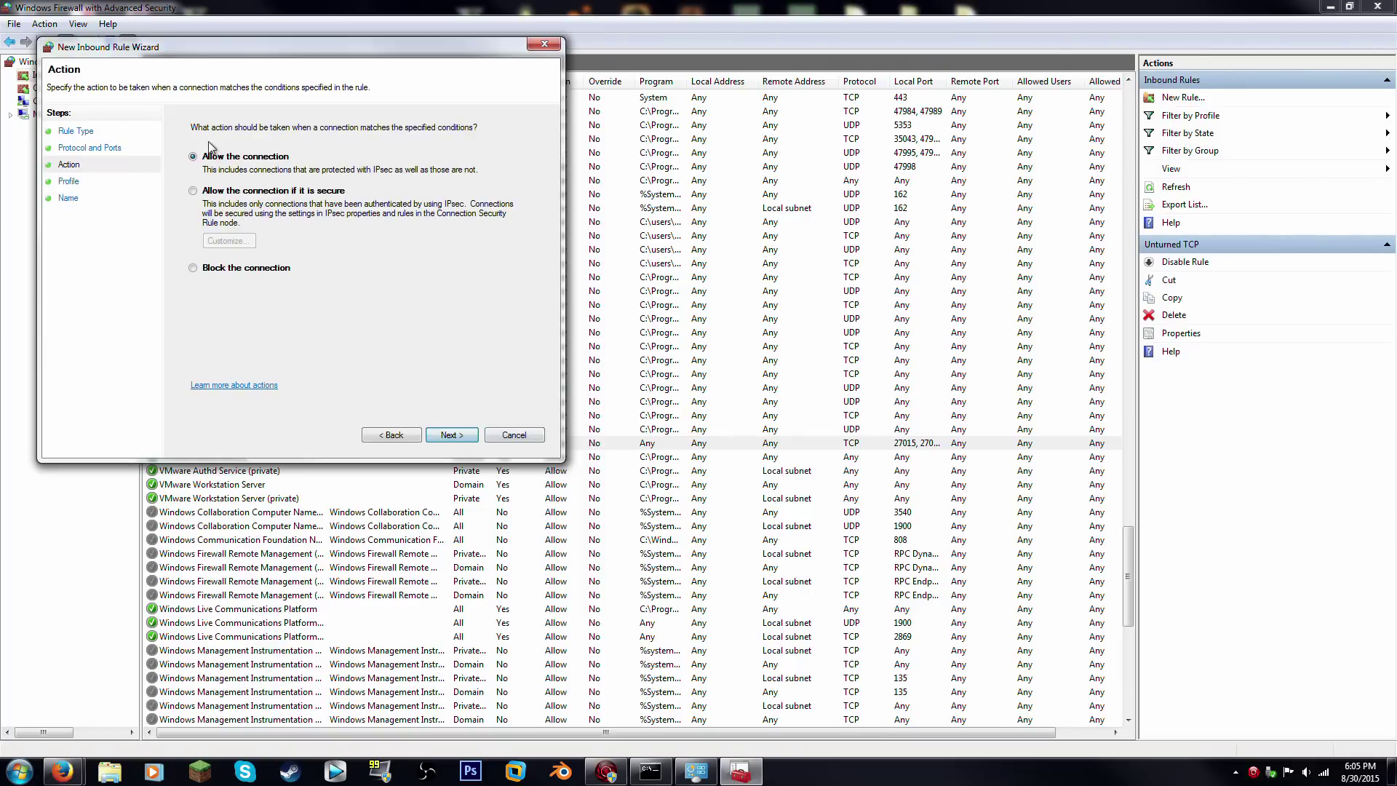
{"action": "left_click", "coordinate": [470, 435]}
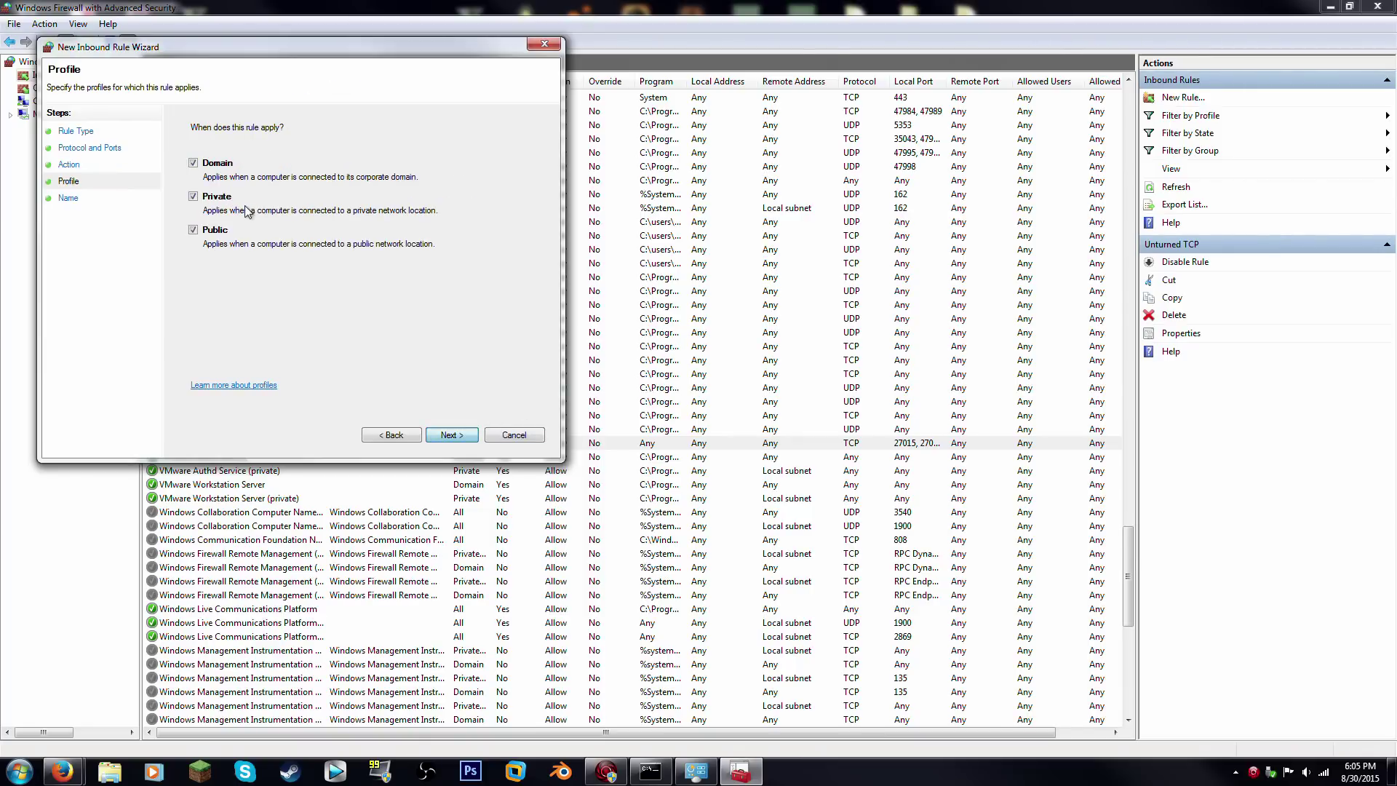
{"action": "left_click", "coordinate": [452, 434]}
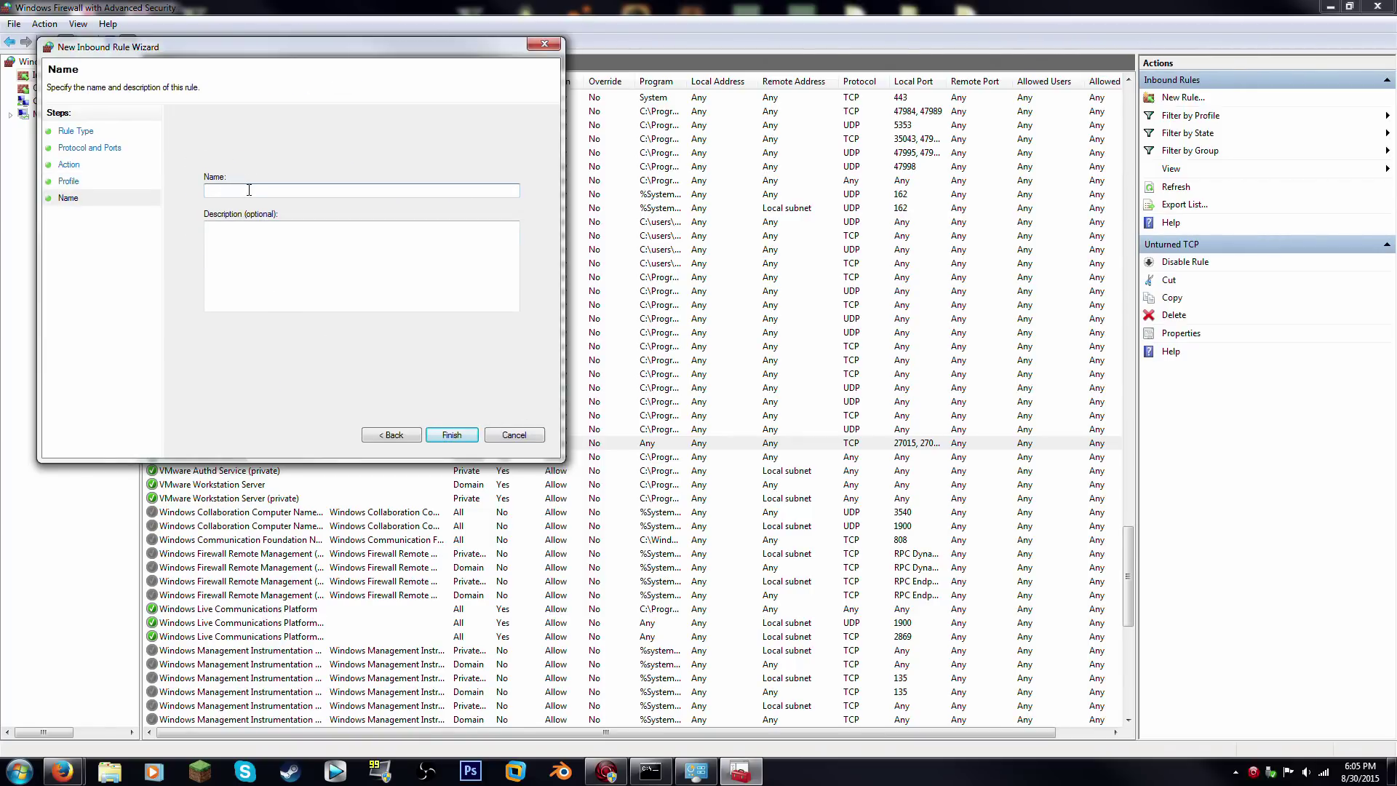
{"action": "type", "text": "Untrurned U"}
{"action": "left_click", "coordinate": [451, 434]}
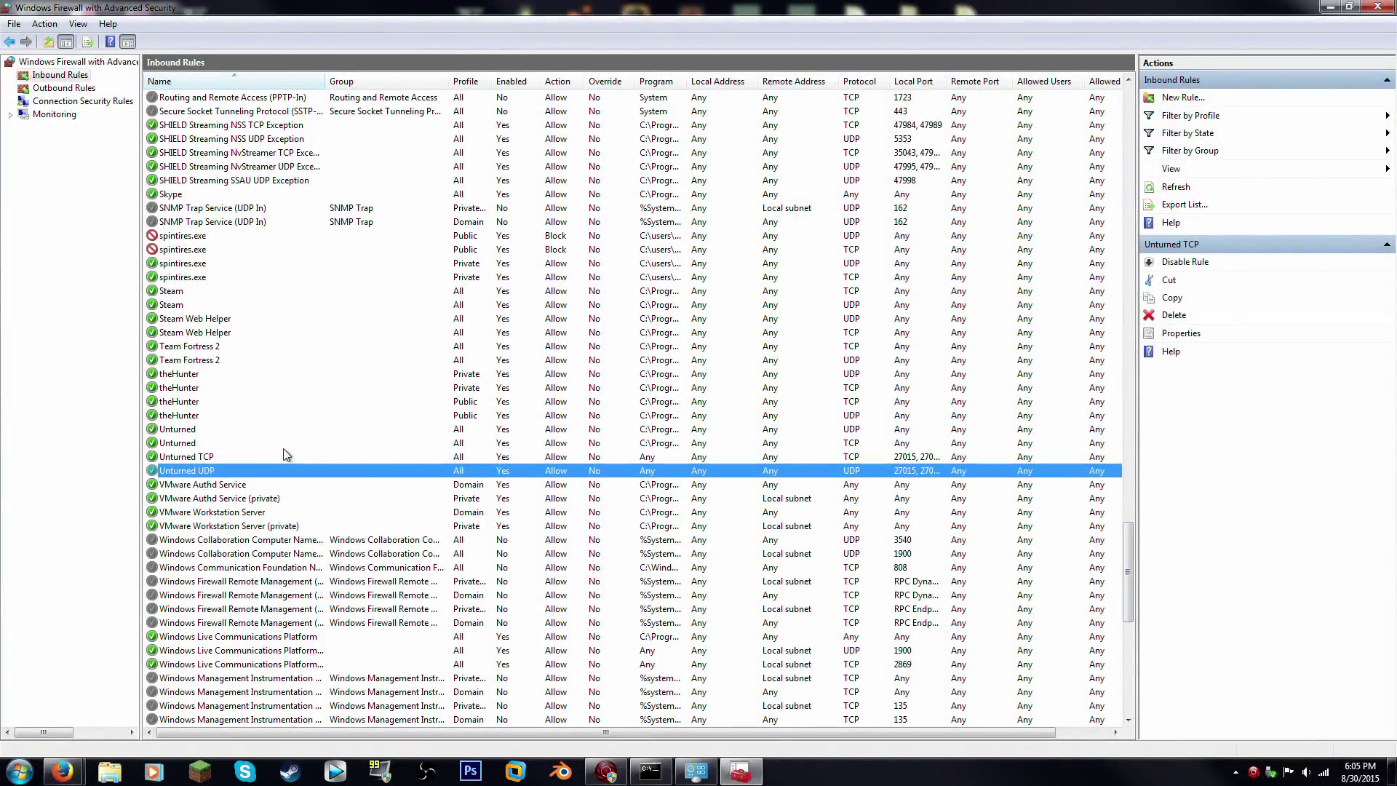
Restrict the Unturned TCP rule's remote ports to 27015, 27016, 27017 and 27018
{"action": "left_click", "coordinate": [278, 458]}
{"action": "left_click", "coordinate": [279, 471]}
{"action": "left_click", "coordinate": [276, 459]}
{"action": "left_click", "coordinate": [277, 470]}
{"action": "left_click", "coordinate": [959, 457]}
{"action": "right_click", "coordinate": [960, 460]}
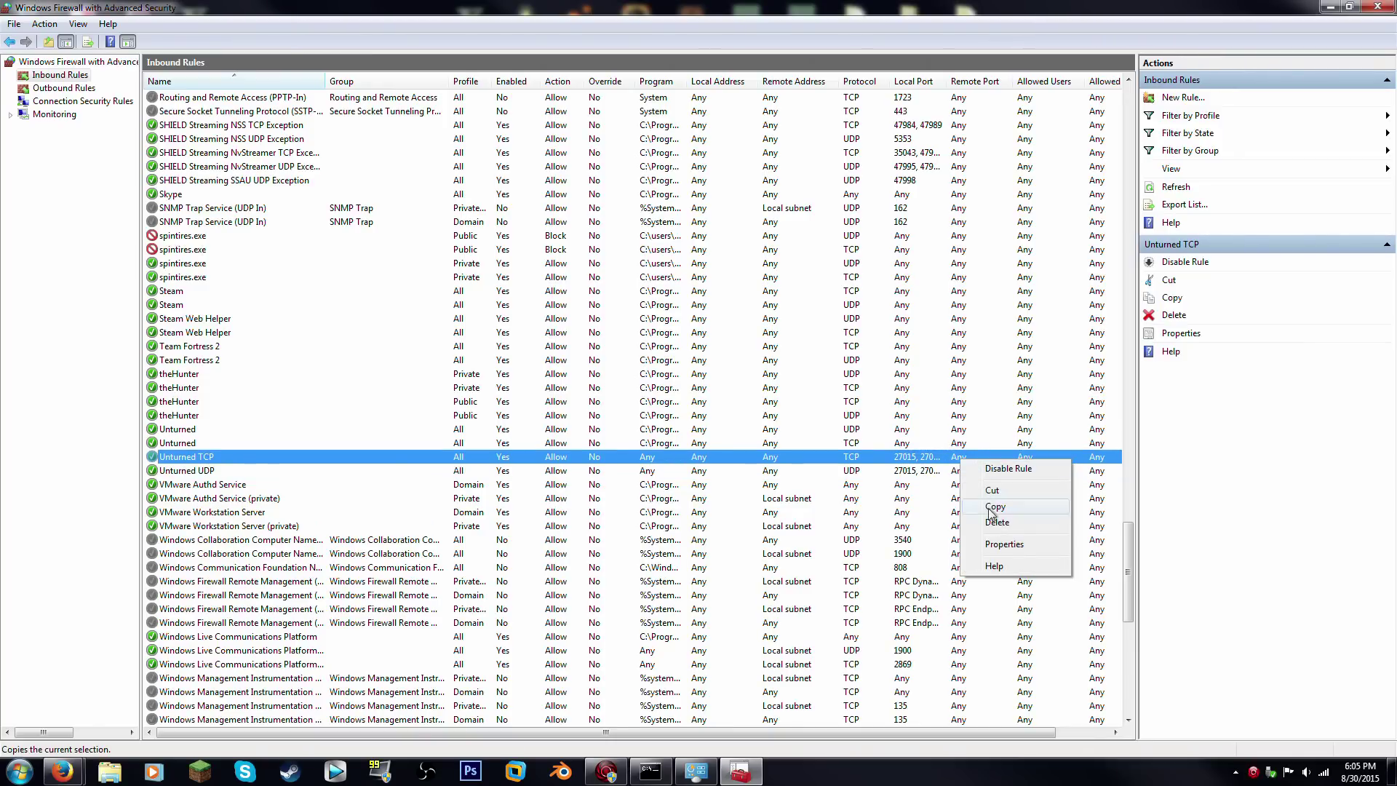
{"action": "left_click", "coordinate": [996, 545]}
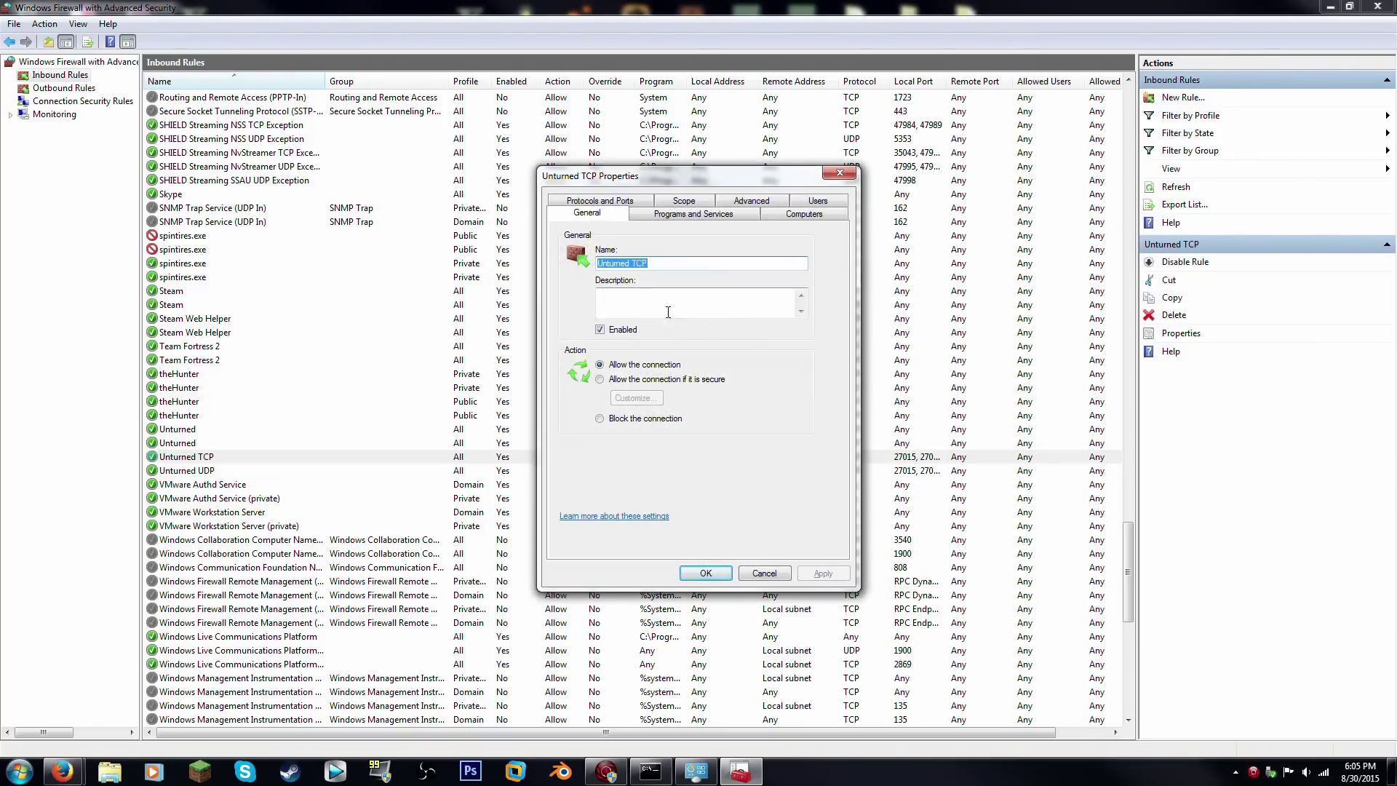
{"action": "left_click", "coordinate": [616, 203]}
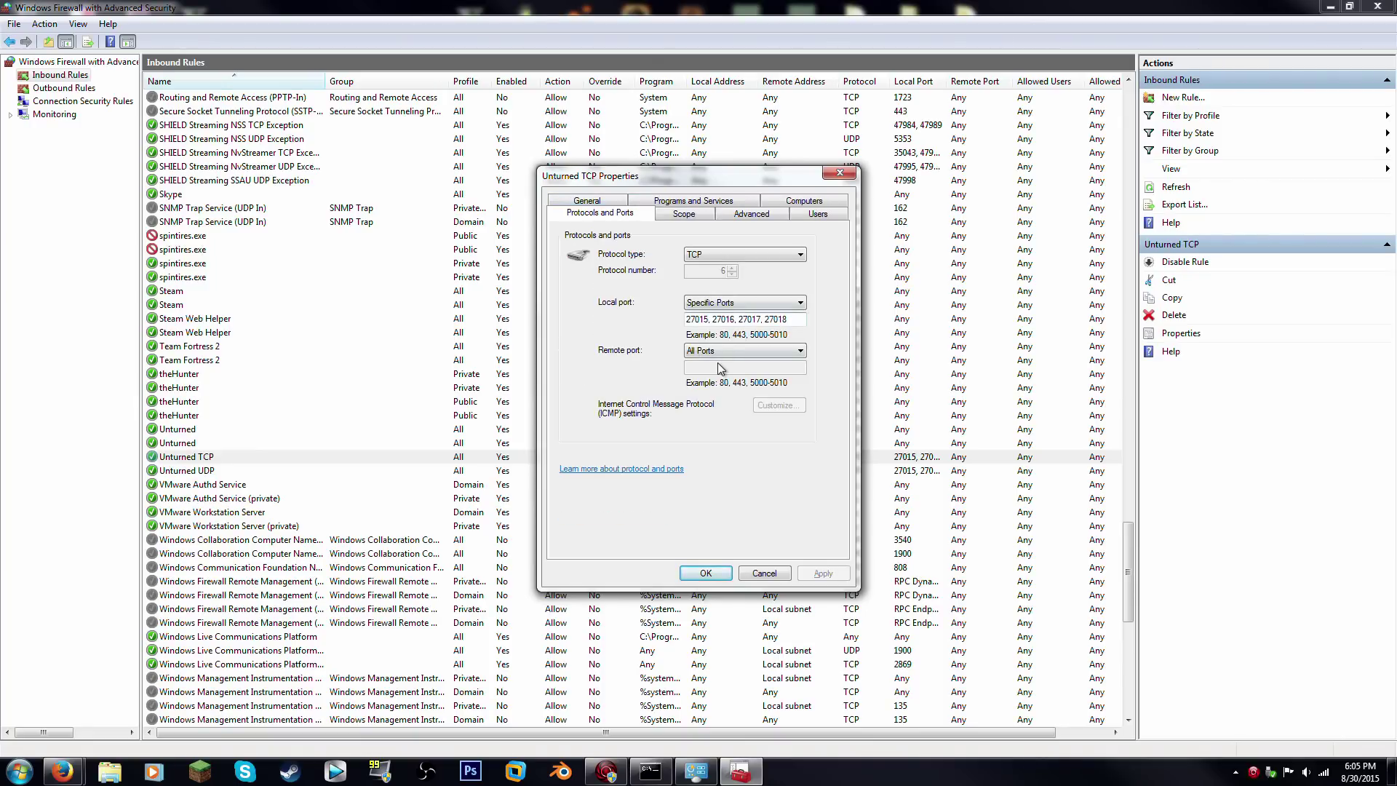
{"action": "left_click", "coordinate": [777, 355]}
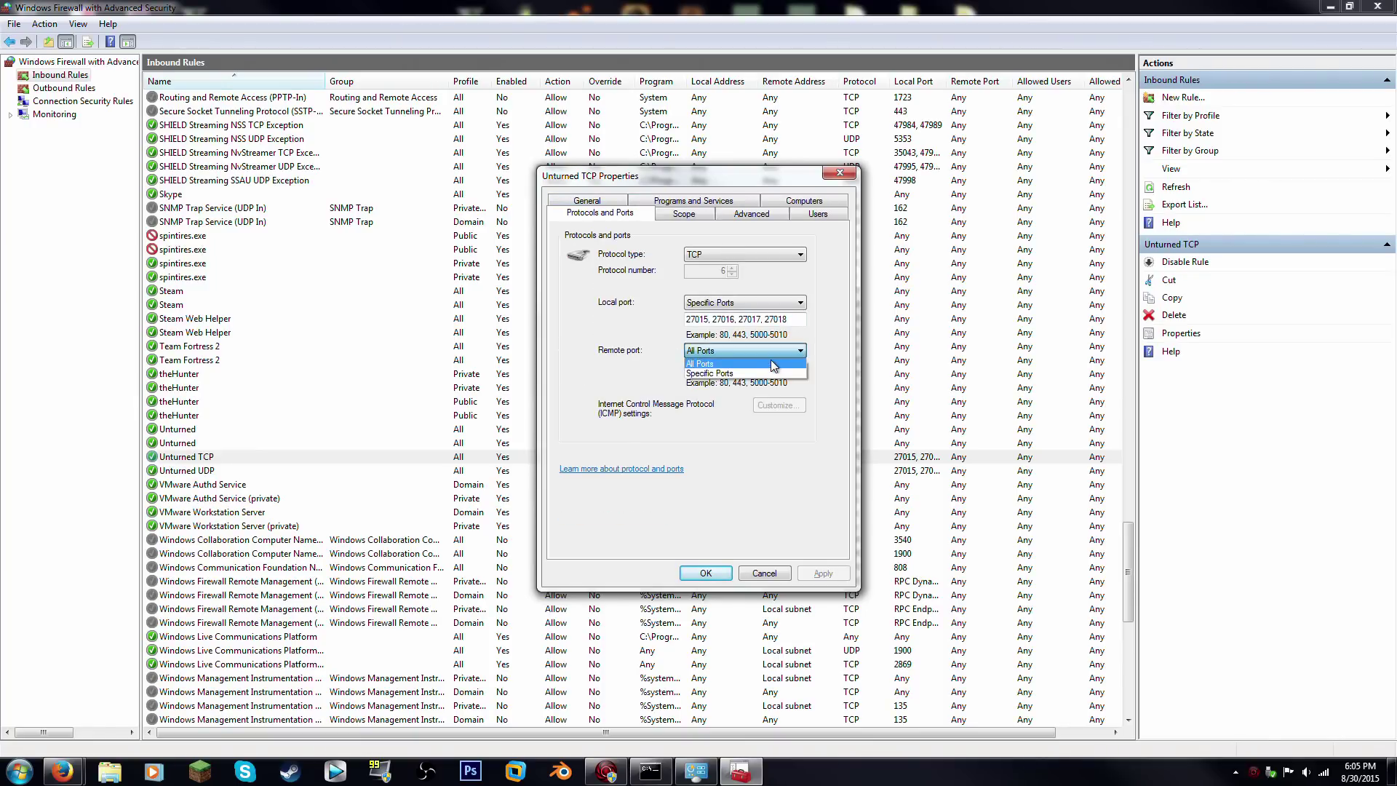
{"action": "left_click", "coordinate": [720, 373]}
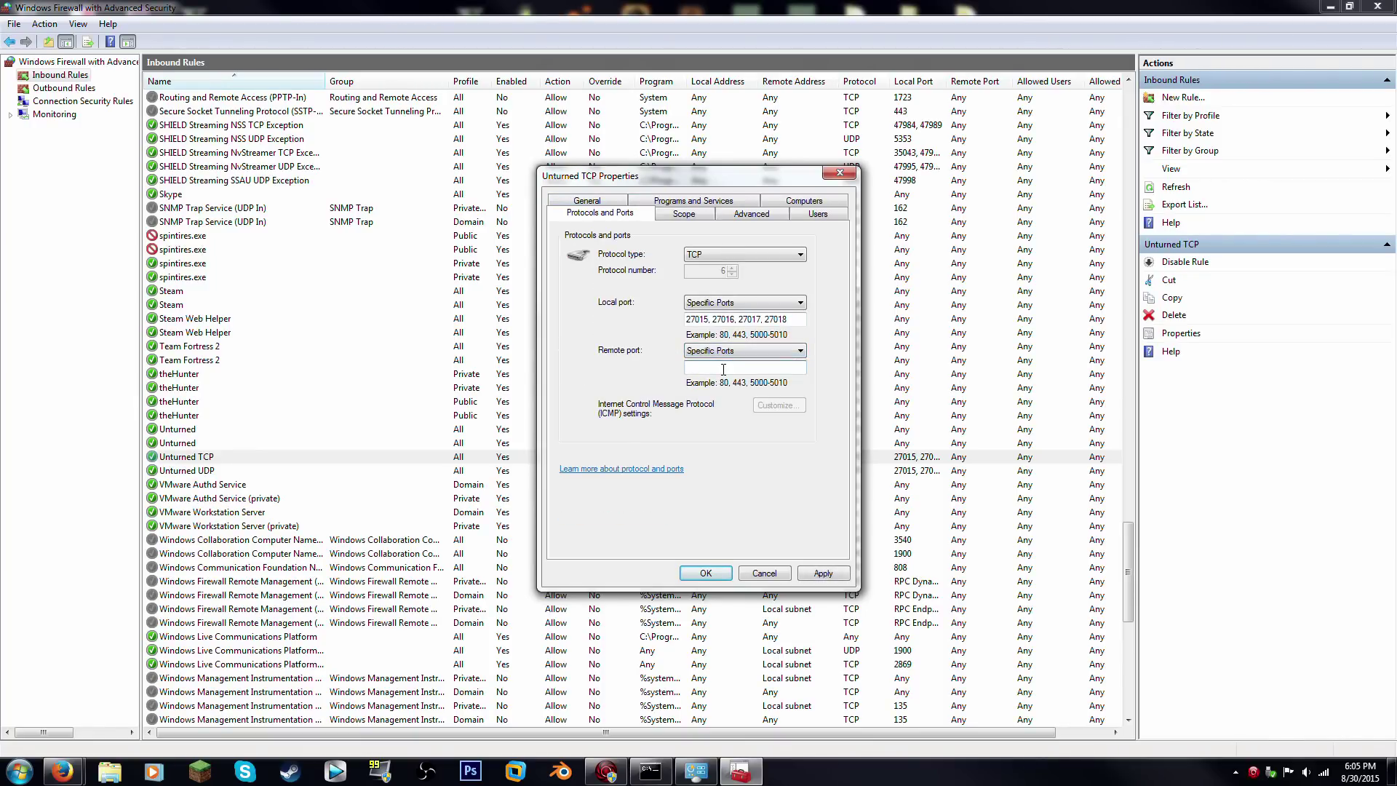
{"action": "type", "text": "27015, 27016, 27017, 27018"}
{"action": "left_click", "coordinate": [718, 574]}
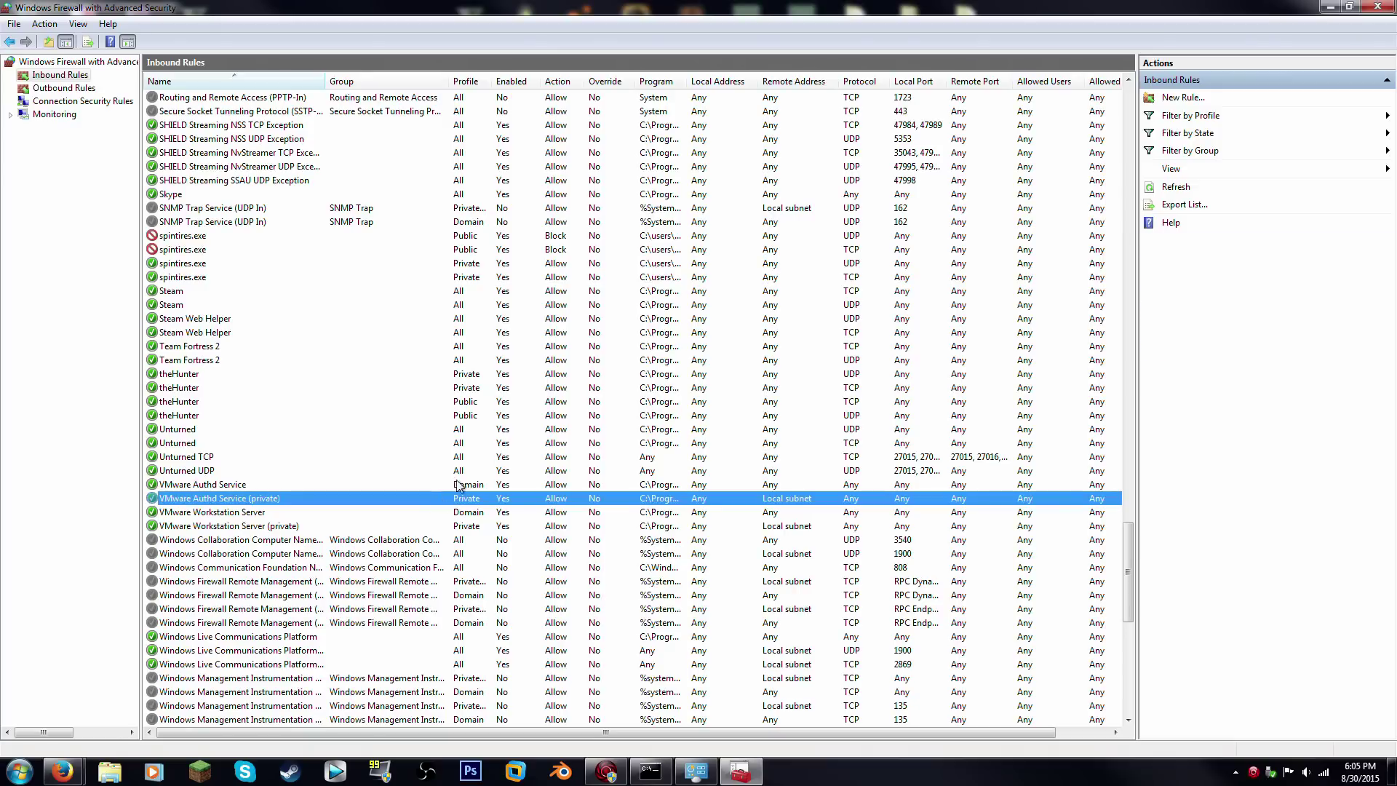
Restrict the Unturned UDP rule's remote ports to 27015–27018 and confirm with OK
{"action": "left_click", "coordinate": [1000, 473]}
{"action": "right_click", "coordinate": [1000, 478]}
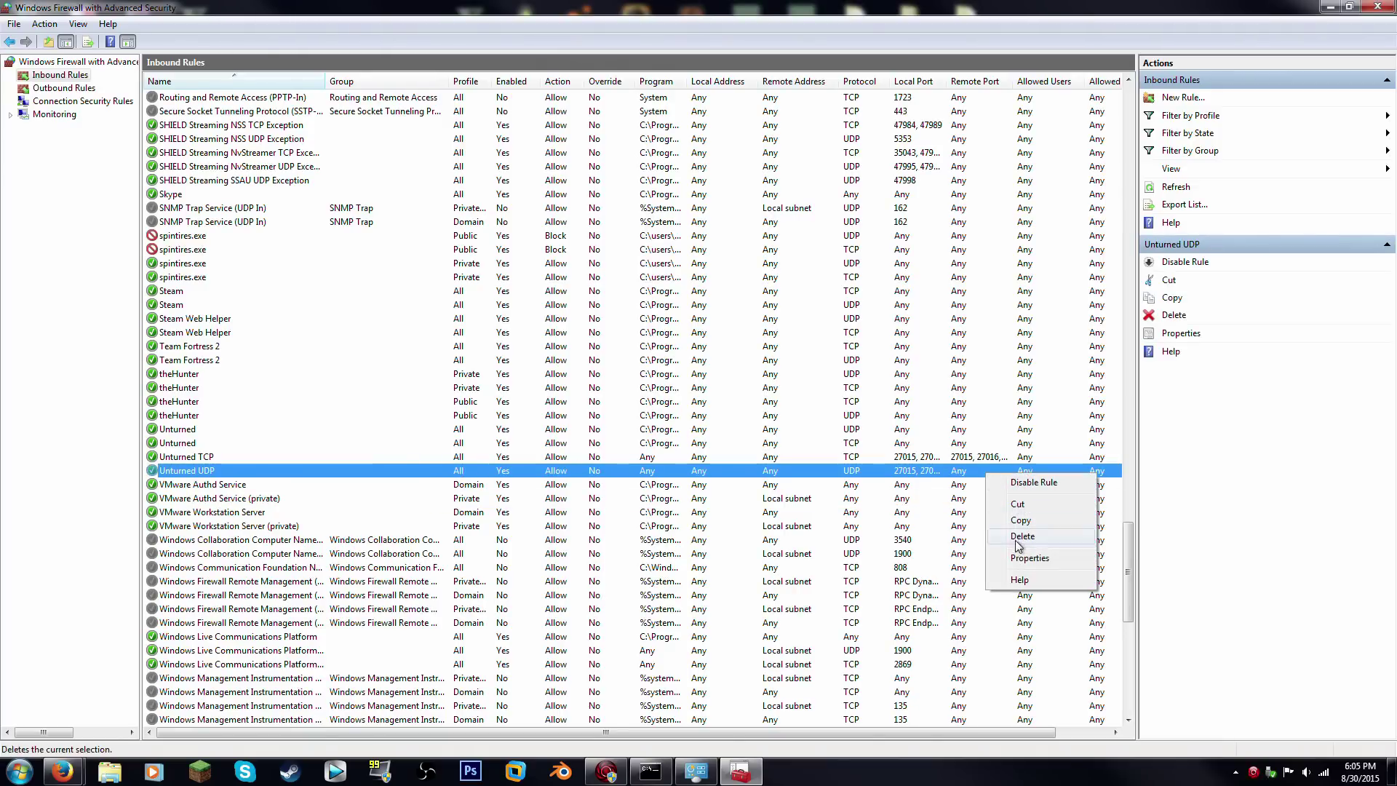
{"action": "left_click", "coordinate": [1018, 565]}
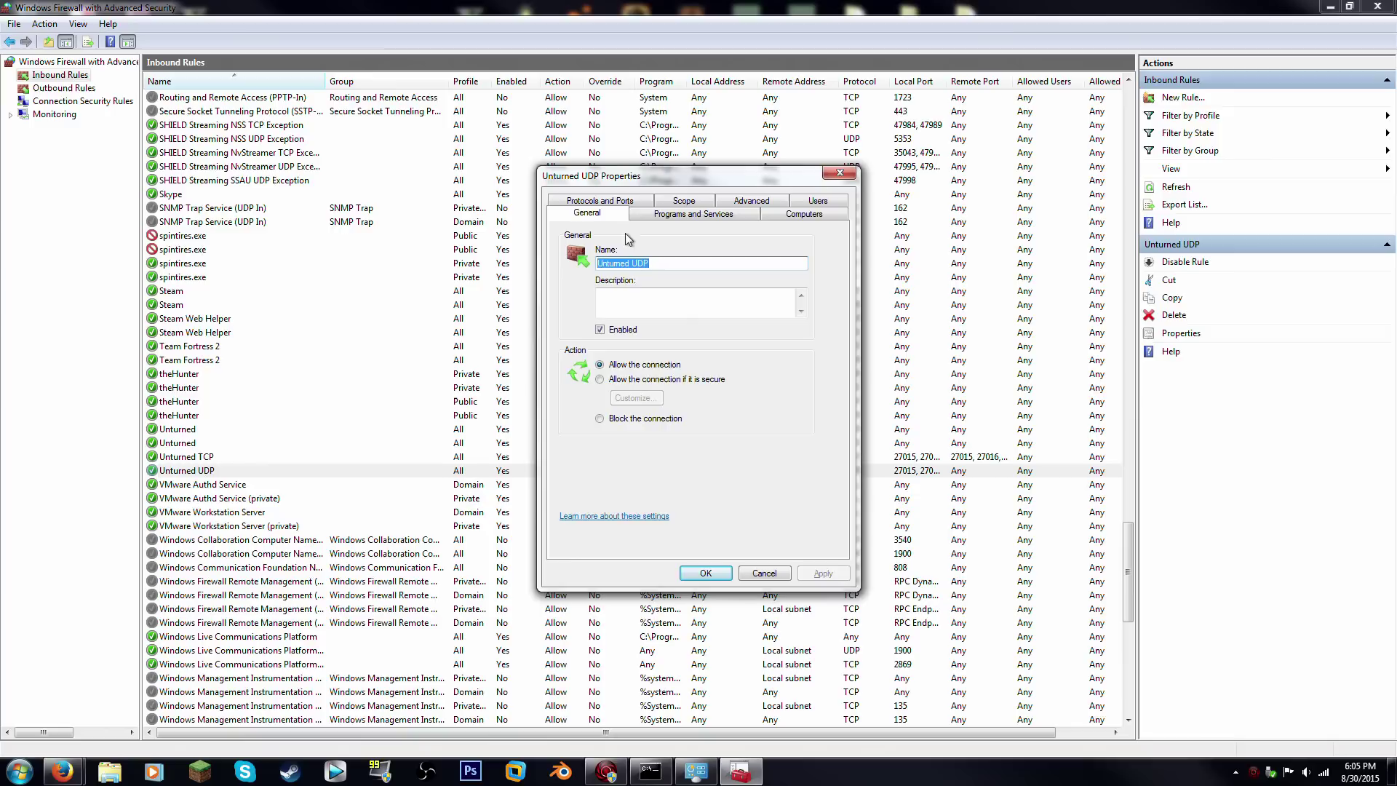
{"action": "left_click", "coordinate": [620, 198]}
{"action": "left_click", "coordinate": [760, 351]}
{"action": "left_click", "coordinate": [757, 373]}
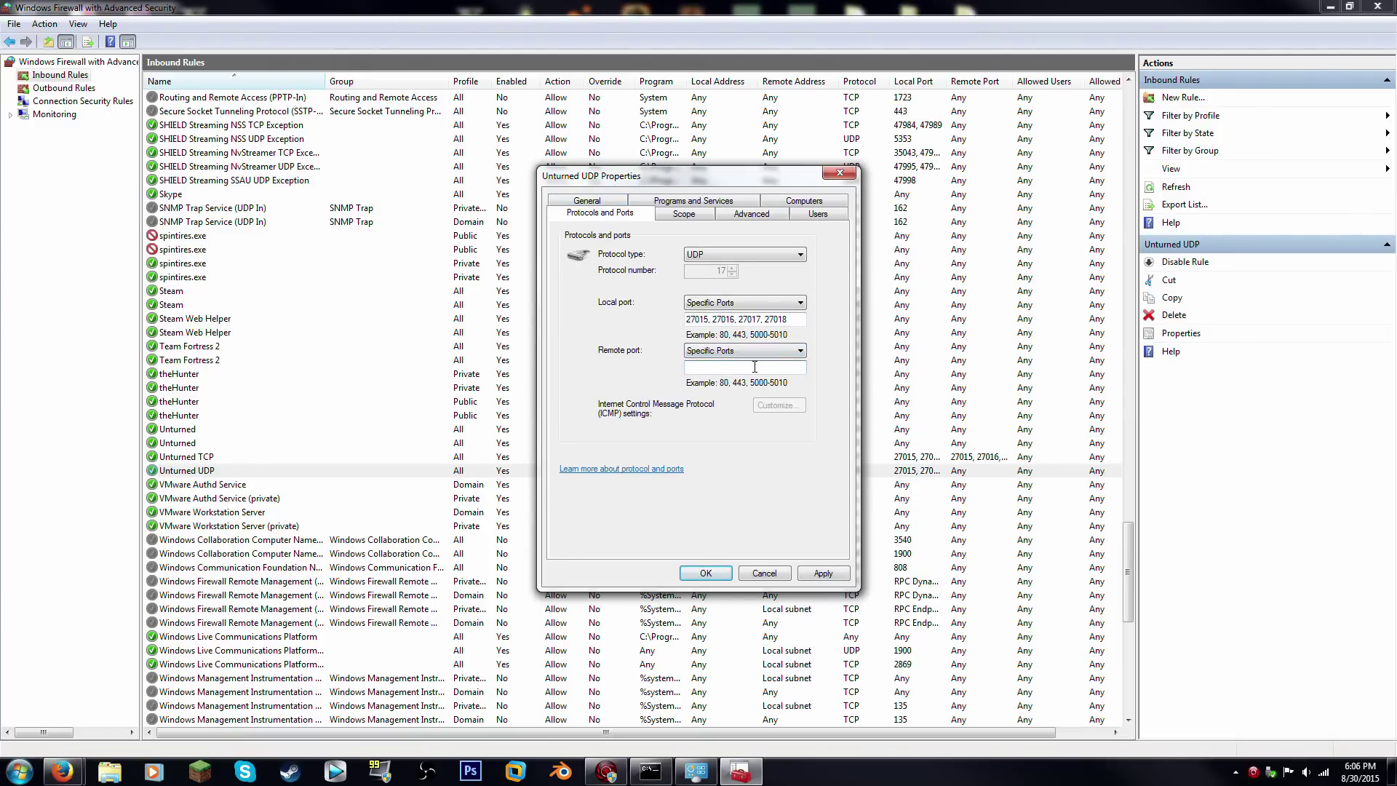
{"action": "right_click", "coordinate": [753, 366]}
{"action": "left_click", "coordinate": [800, 429]}
{"action": "left_click", "coordinate": [815, 573]}
{"action": "left_click", "coordinate": [706, 573]}
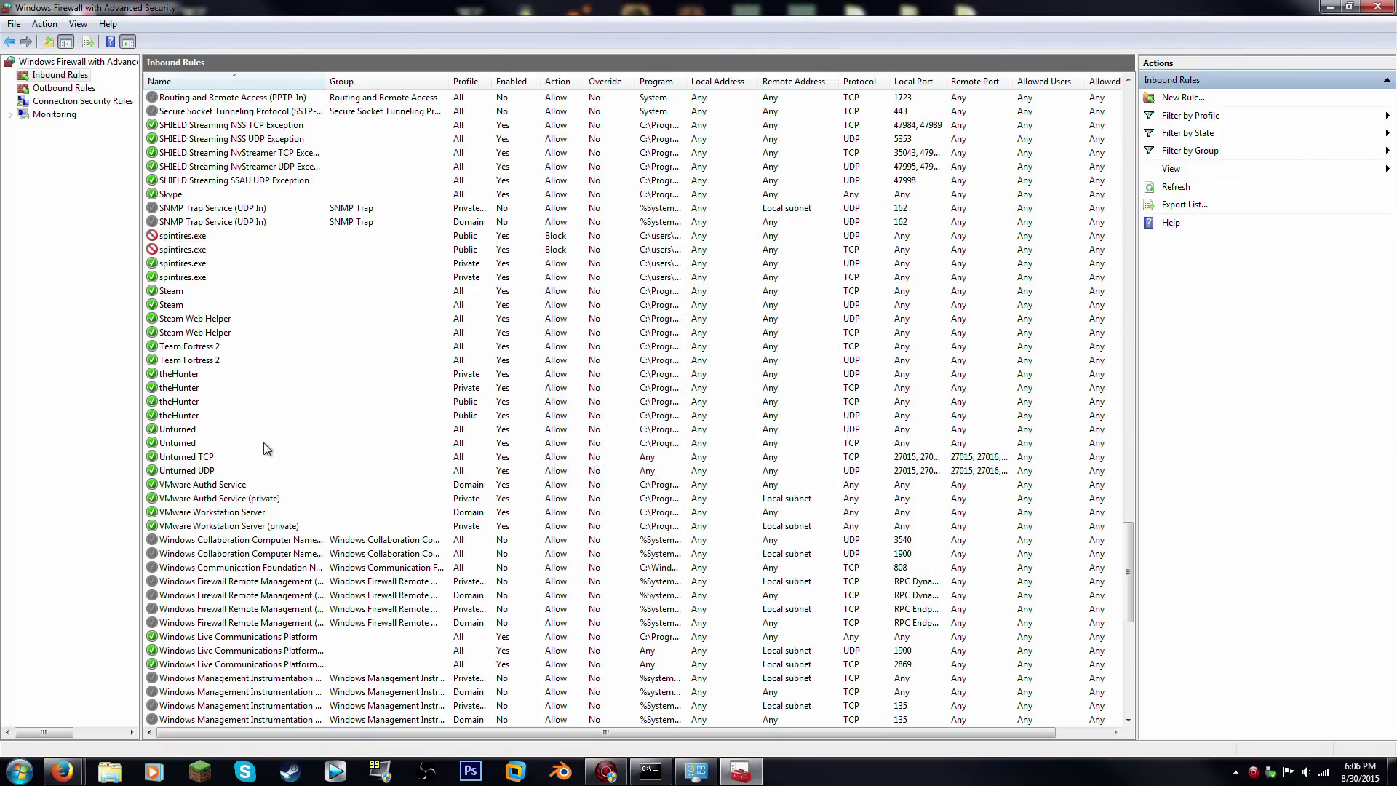
Check both Unturned rules, then exit the advanced firewall console
{"action": "left_click", "coordinate": [240, 456]}
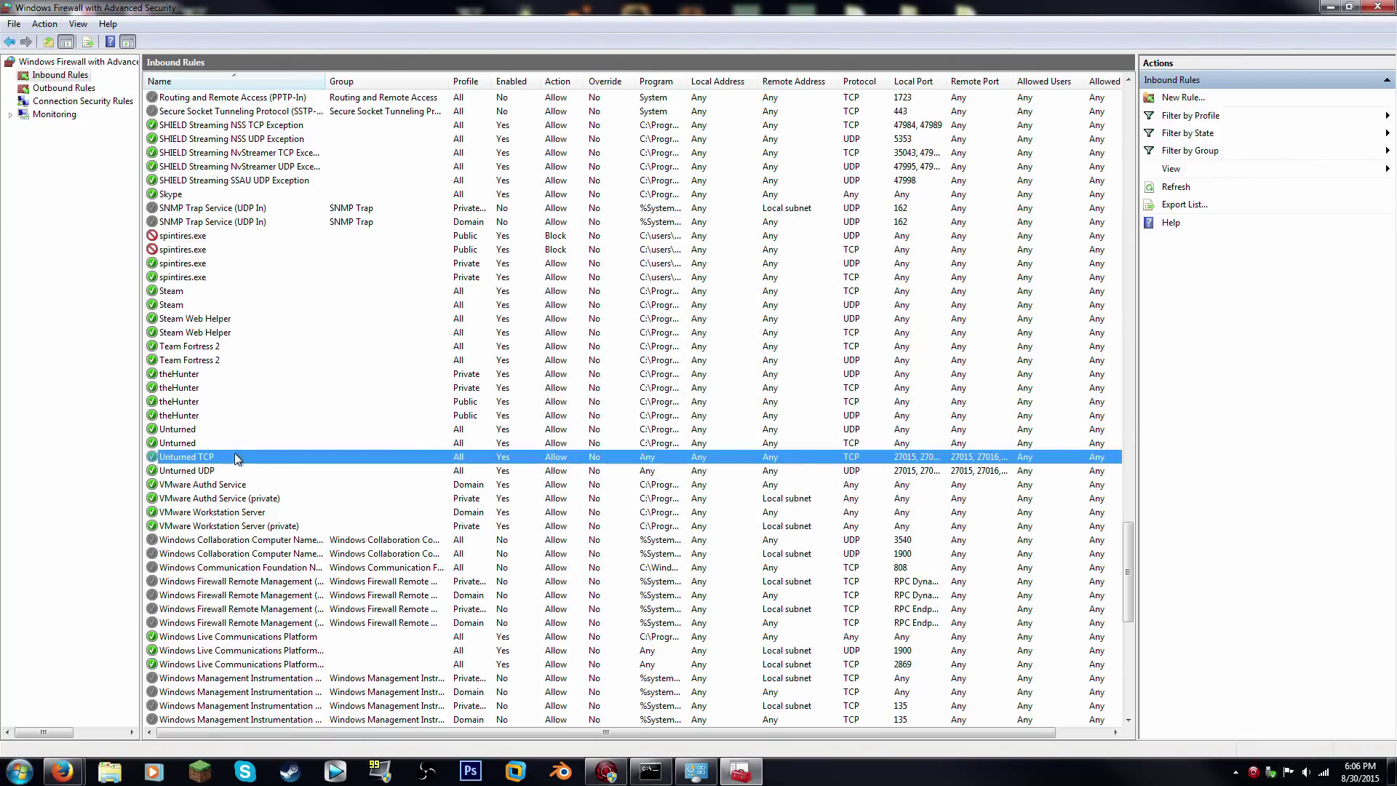
{"action": "left_click", "coordinate": [930, 471]}
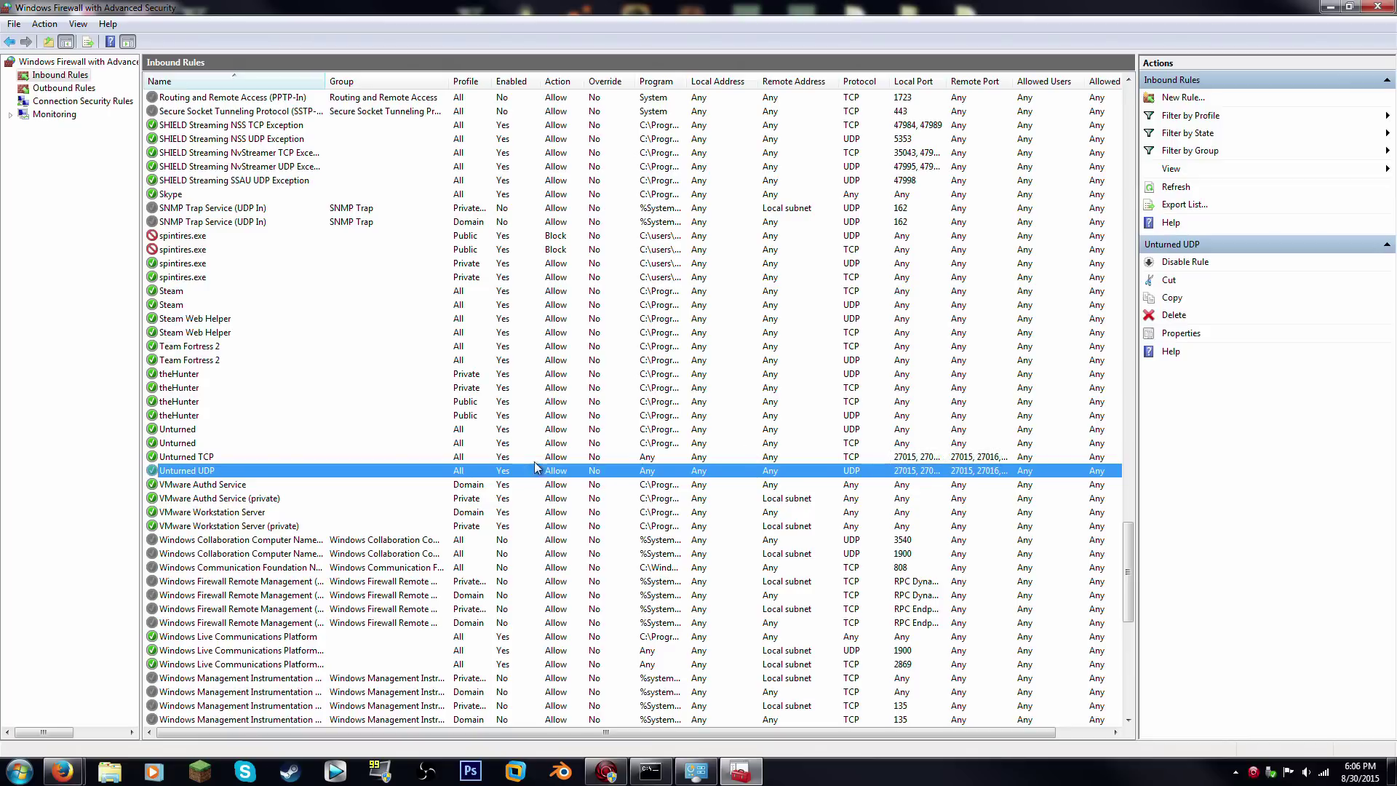
{"action": "left_click", "coordinate": [14, 24]}
{"action": "left_click", "coordinate": [22, 65]}
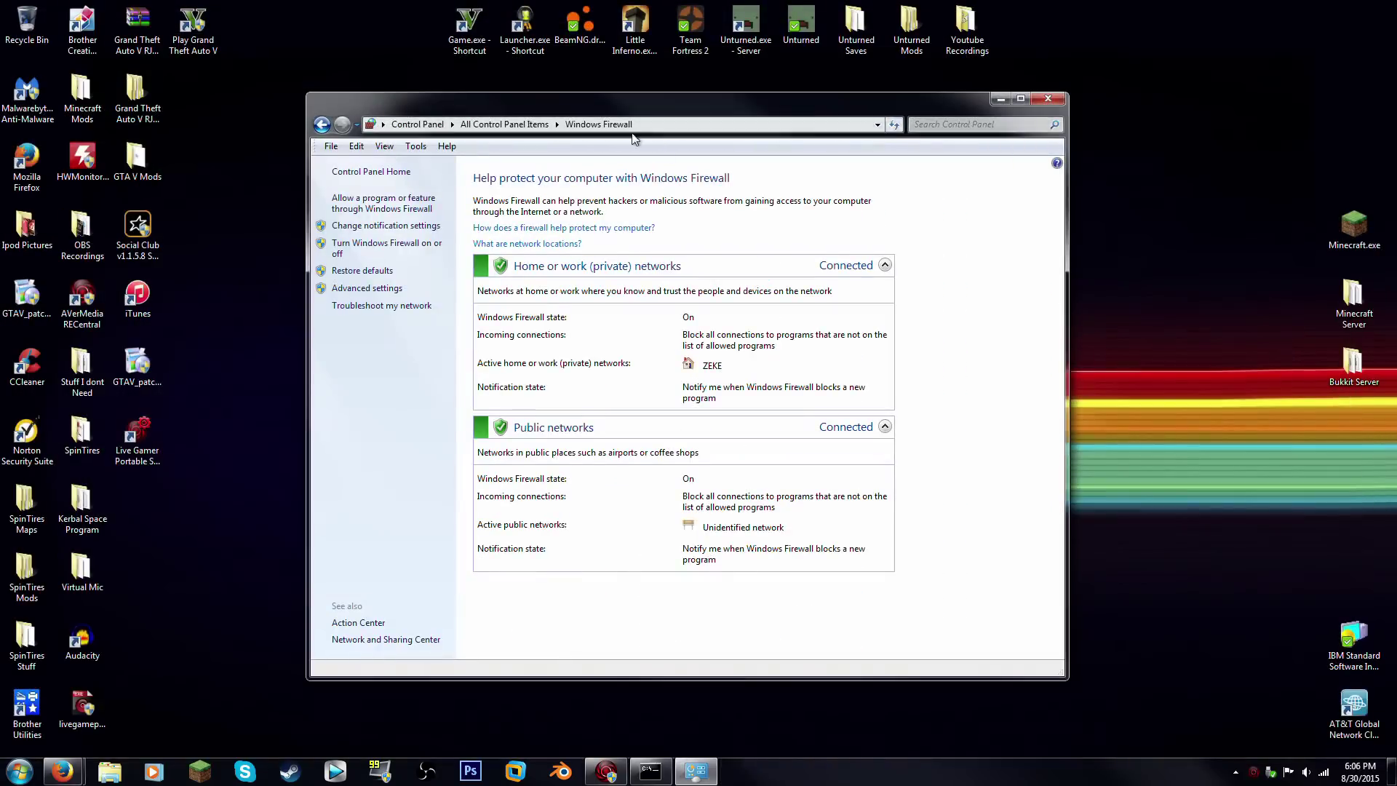
Close the Control Panel firewall page and the Command Prompt window
{"action": "left_click", "coordinate": [1046, 103]}
{"action": "left_click", "coordinate": [649, 769]}
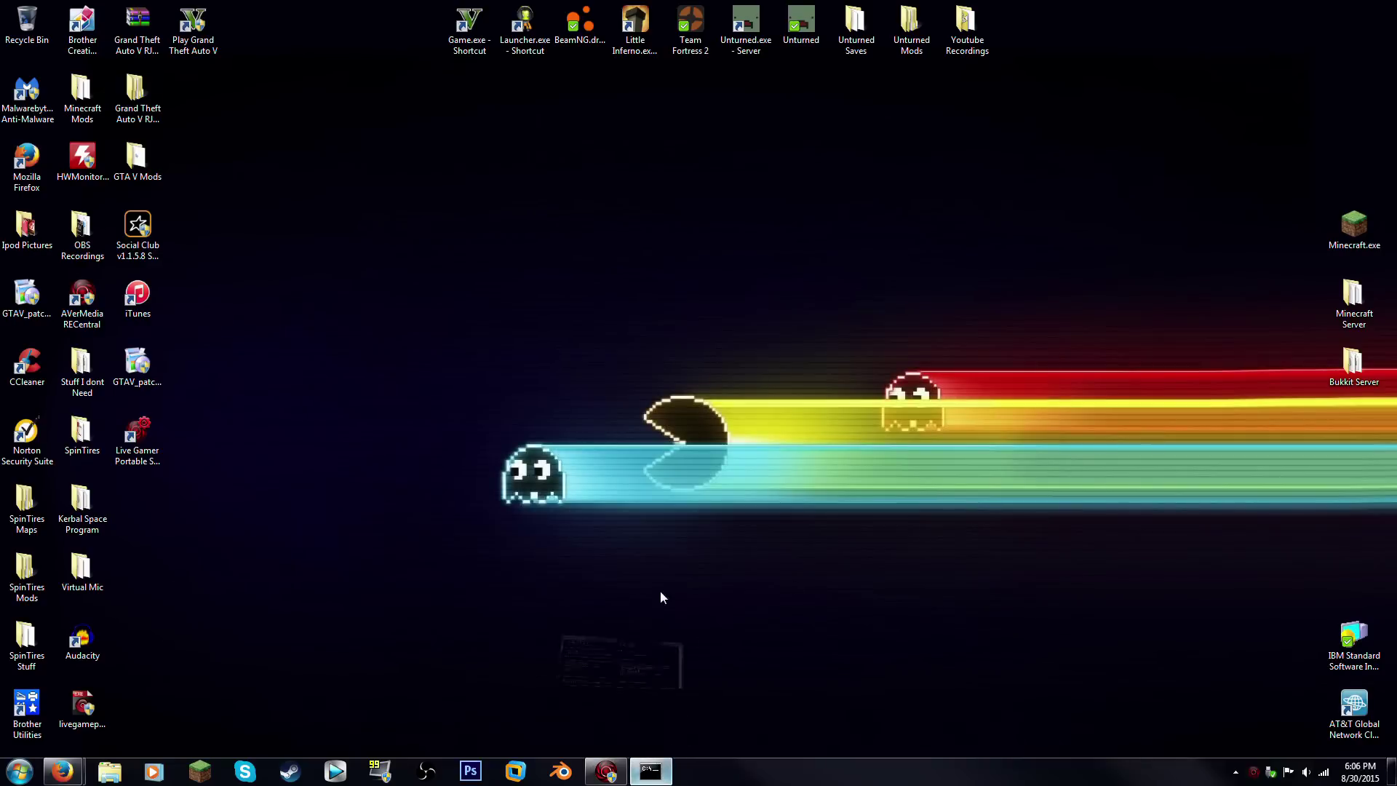
{"action": "left_click", "coordinate": [666, 153]}
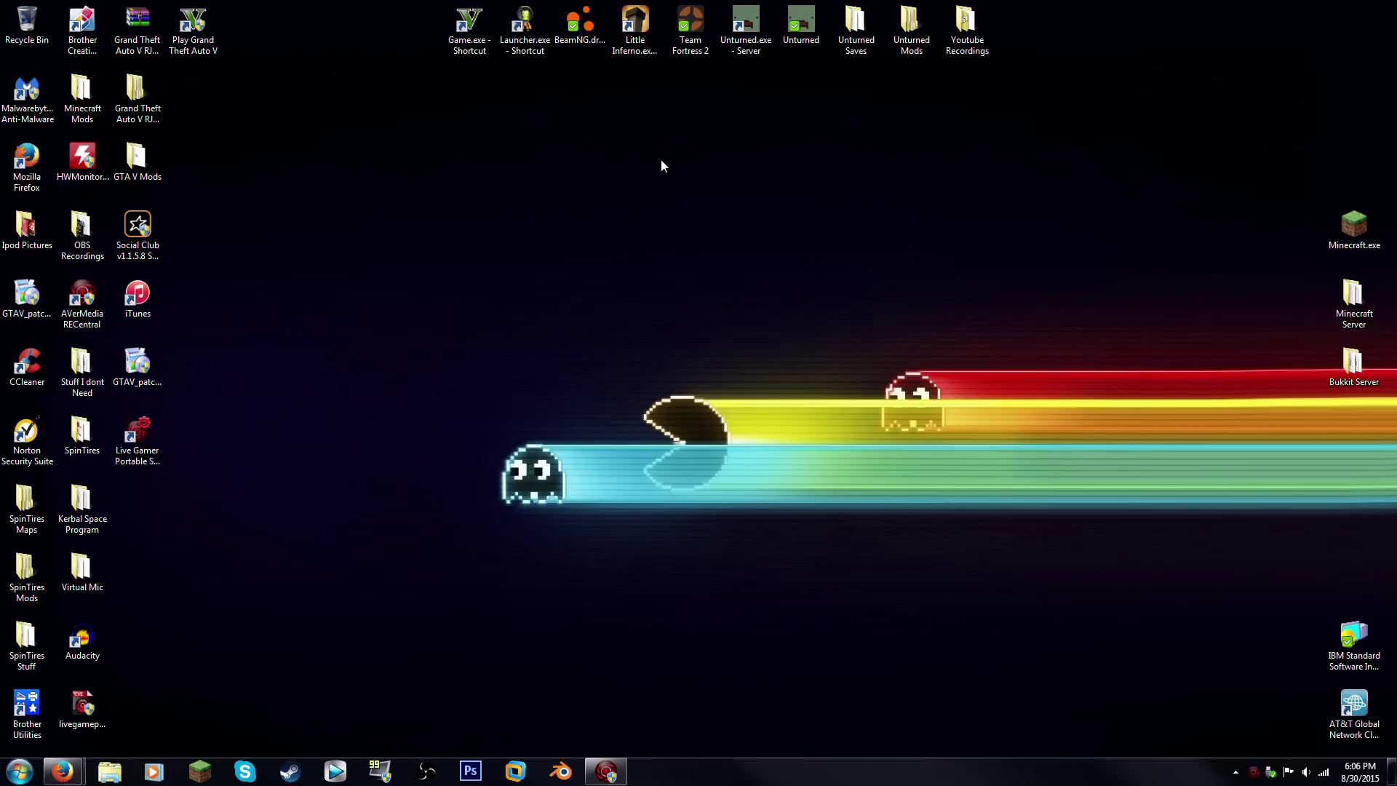
Bring the Firefox window forward and go to google.com
{"action": "mouse_move", "coordinate": [62, 771]}
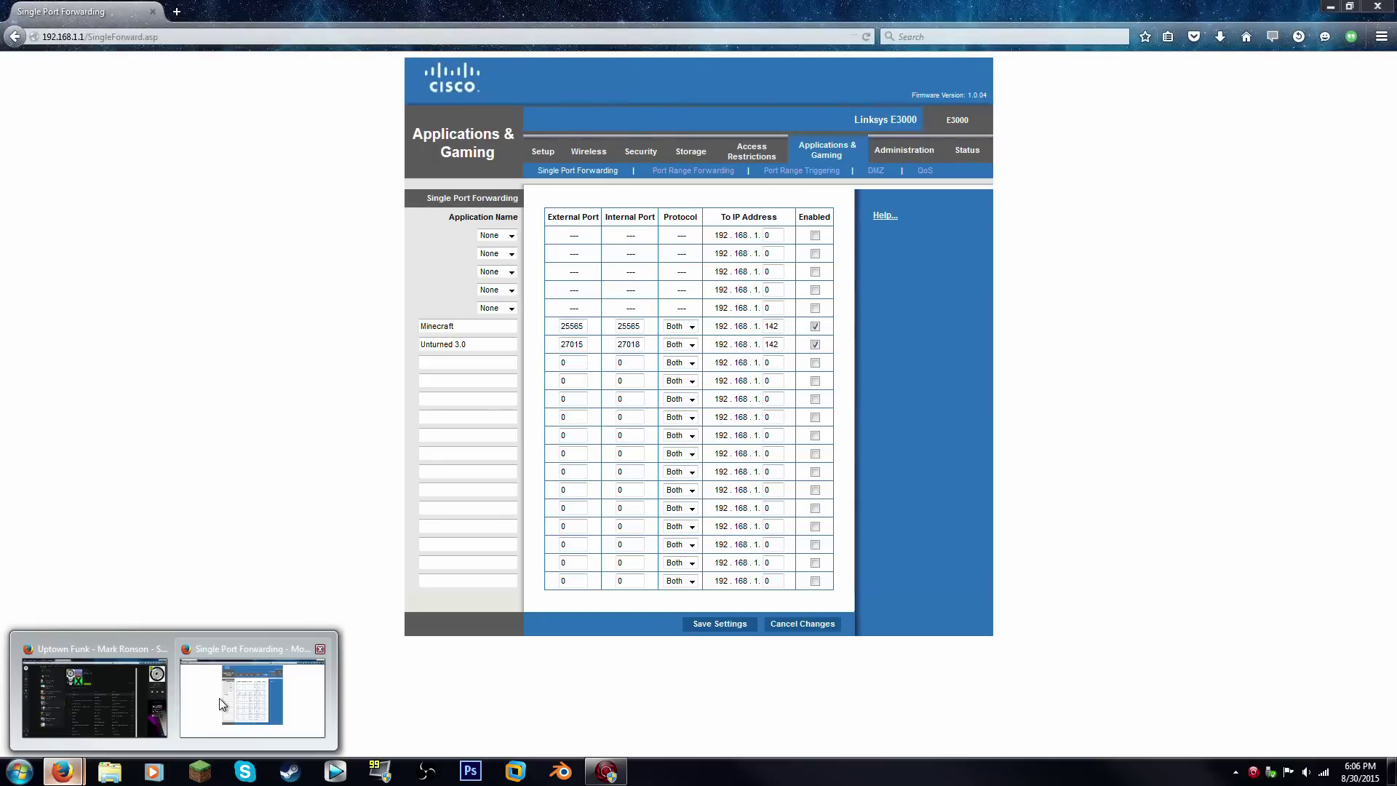
{"action": "left_click", "coordinate": [220, 702]}
{"action": "left_click", "coordinate": [163, 36]}
{"action": "type", "text": "gog"}
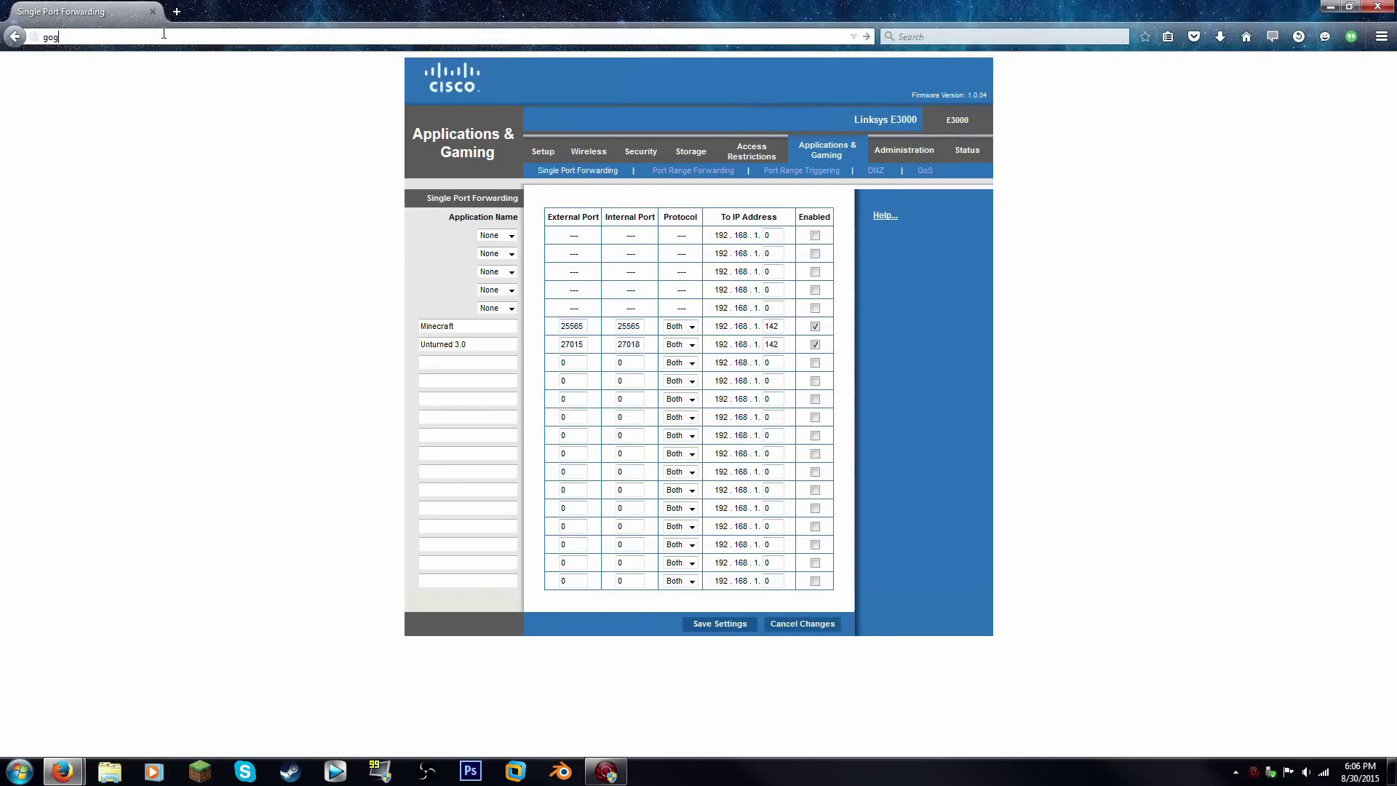
{"action": "key", "text": "BackSpace"}
{"action": "type", "text": "o"}
{"action": "key", "text": "Return"}
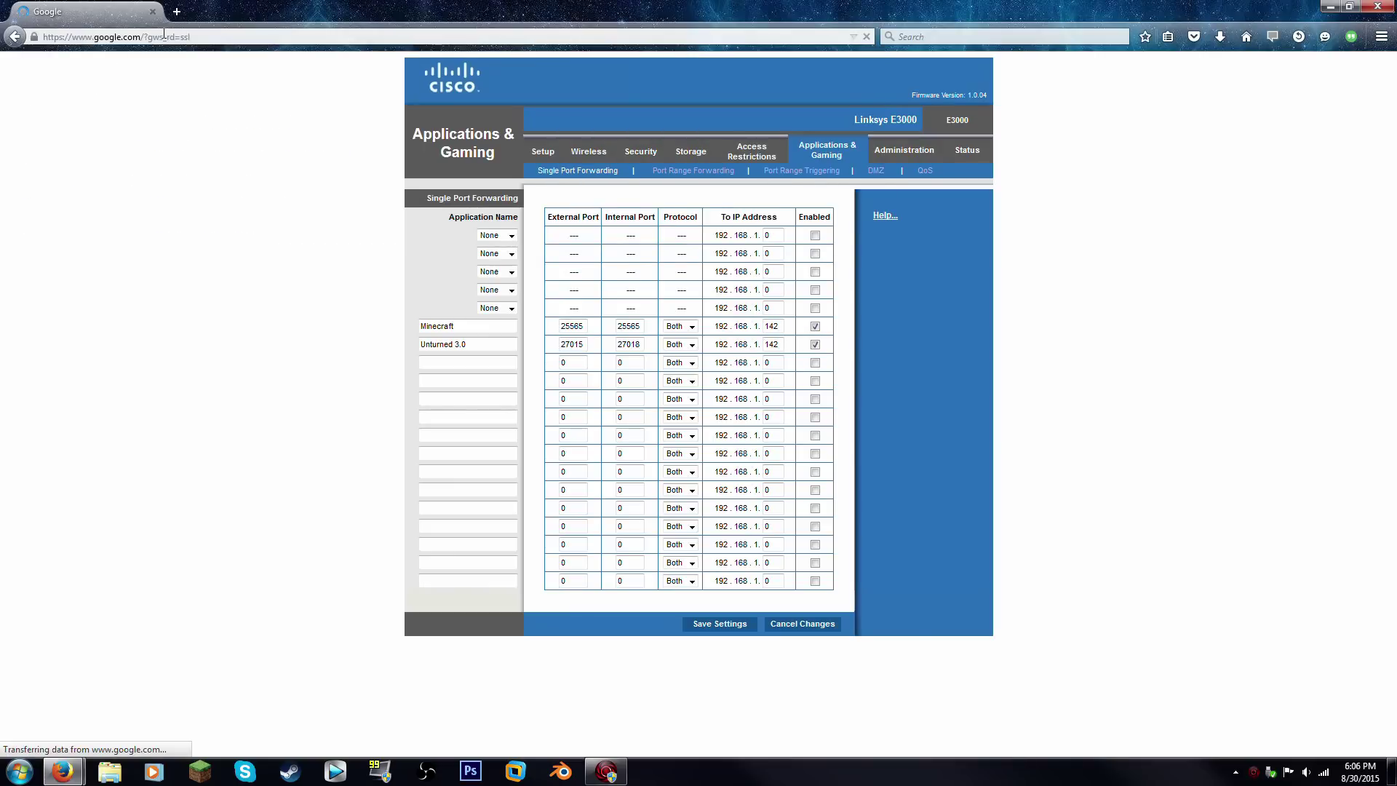
Search 'whats my ip' and open the IP Chicken result to see the public IP
{"action": "type", "text": "wh"}
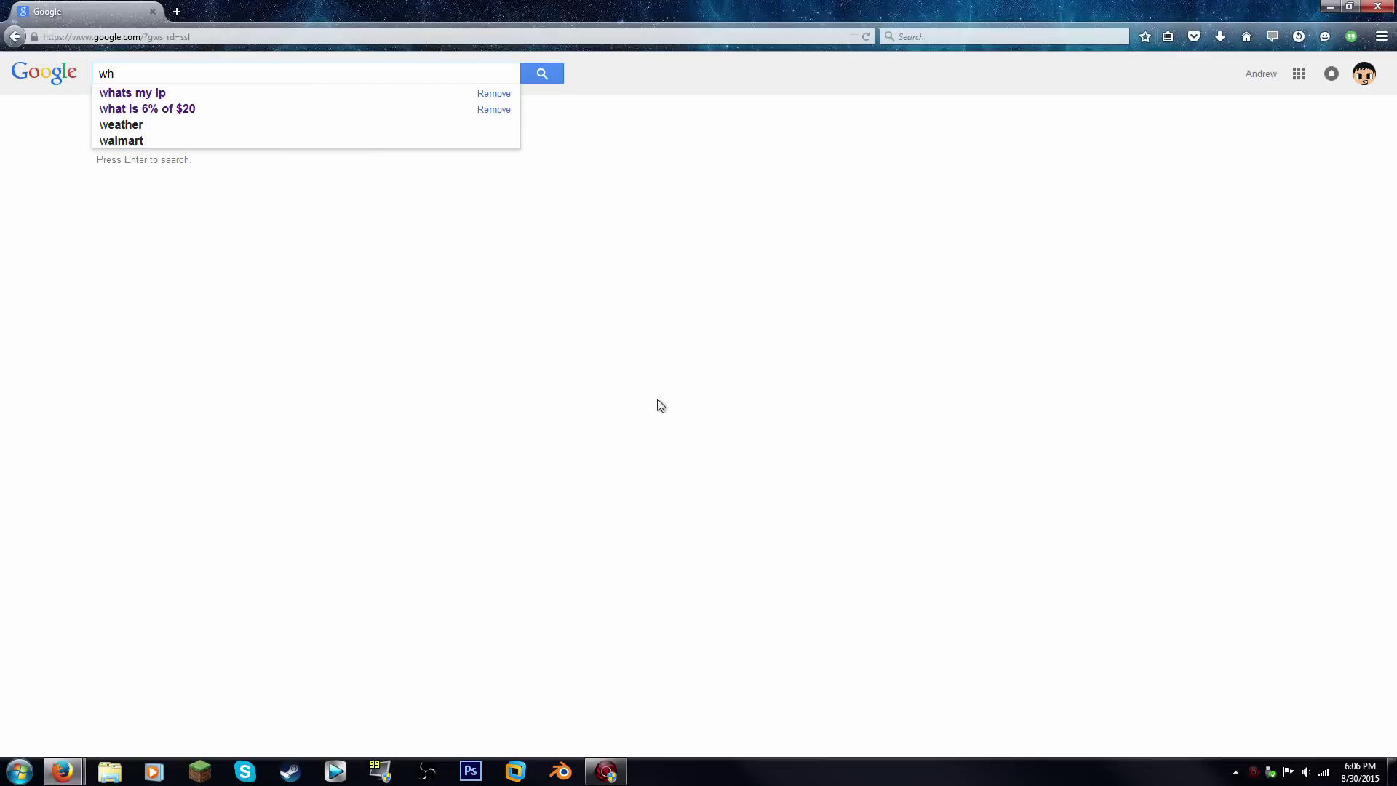
{"action": "key", "text": "Down"}
{"action": "key", "text": "Return"}
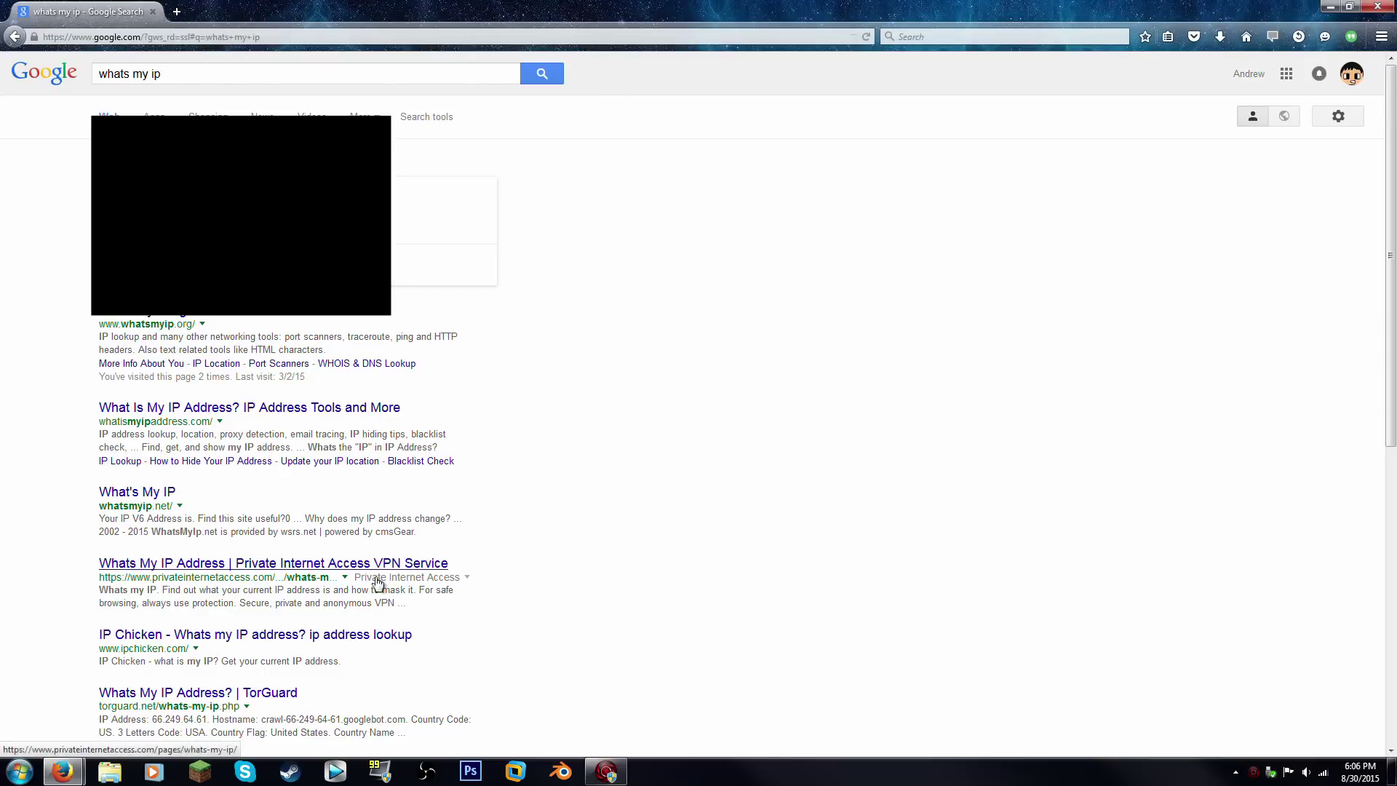
{"action": "left_click", "coordinate": [284, 639]}
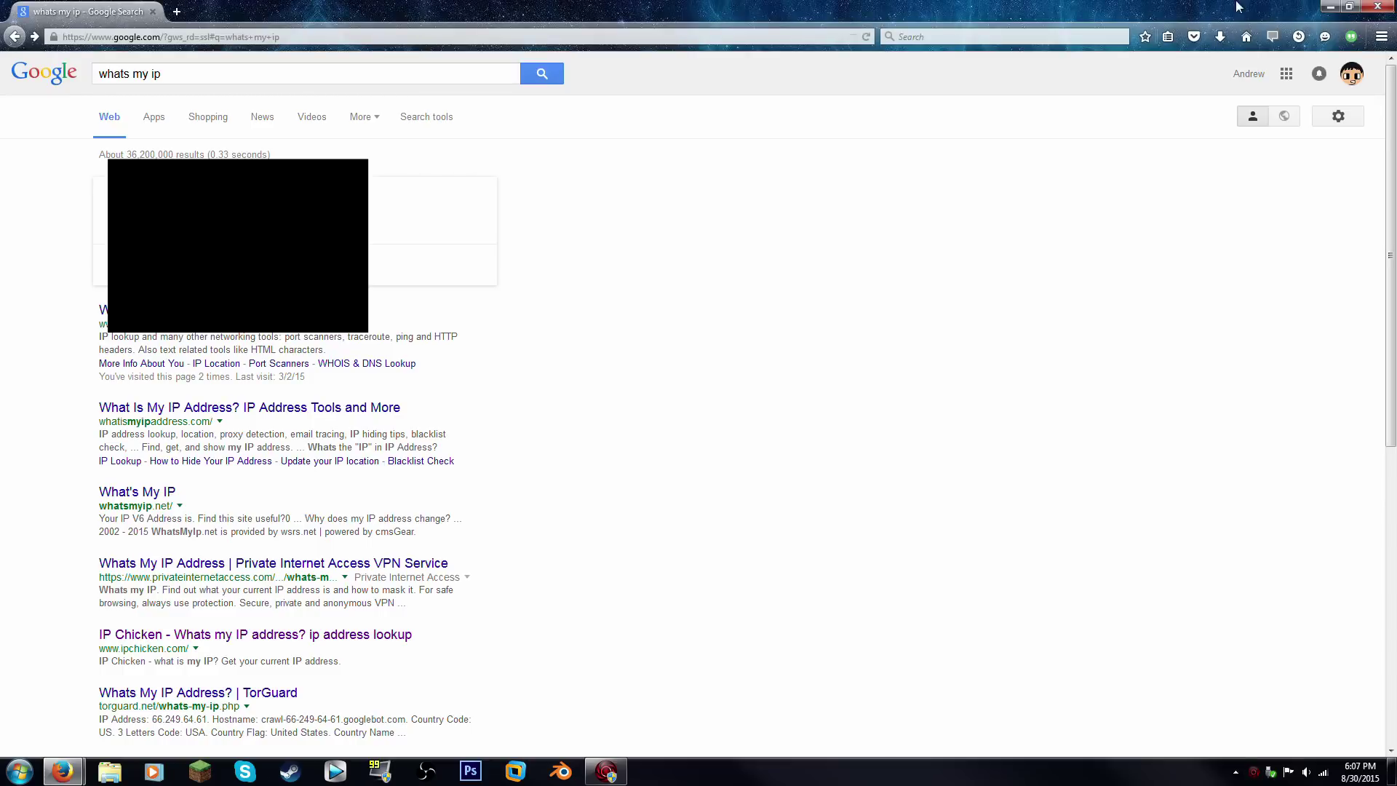
{"action": "left_click", "coordinate": [1377, 6]}
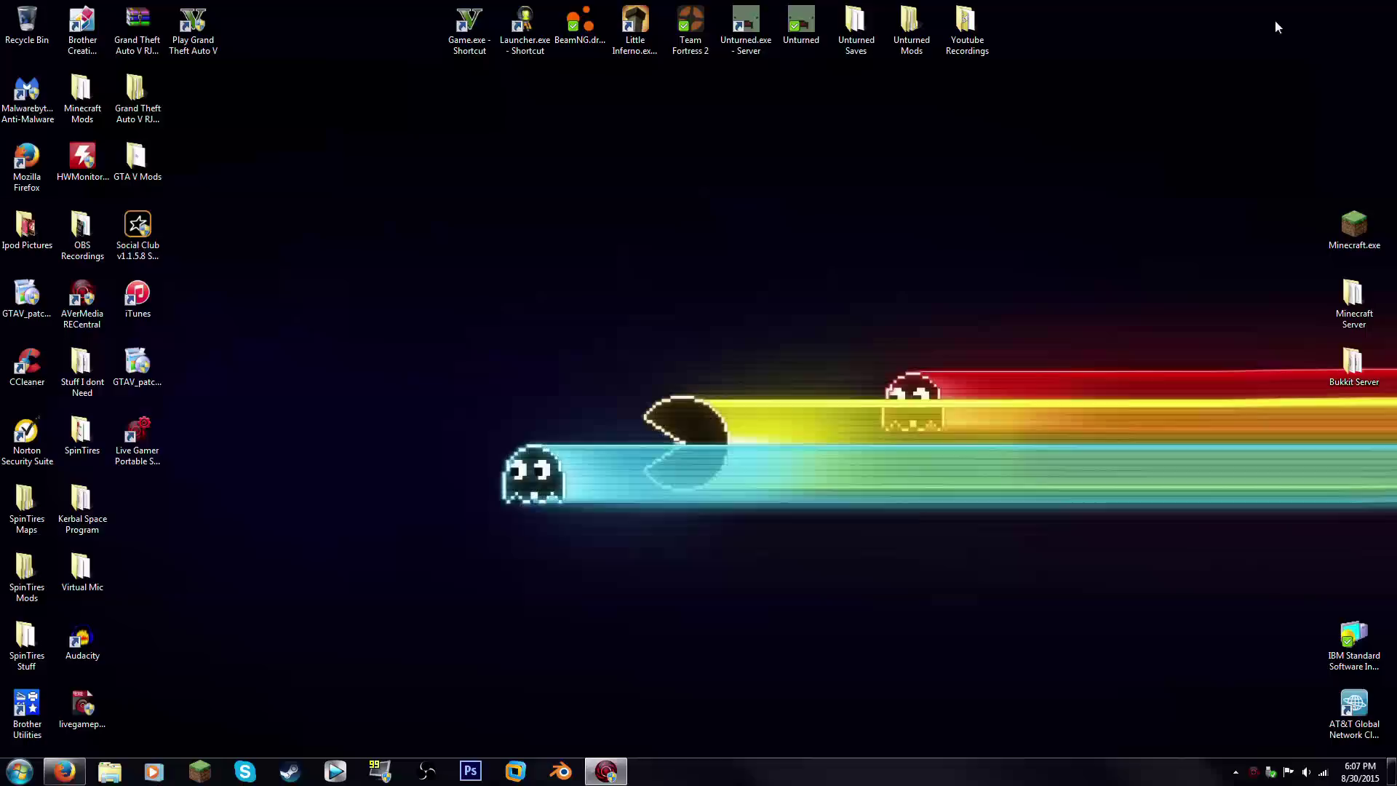